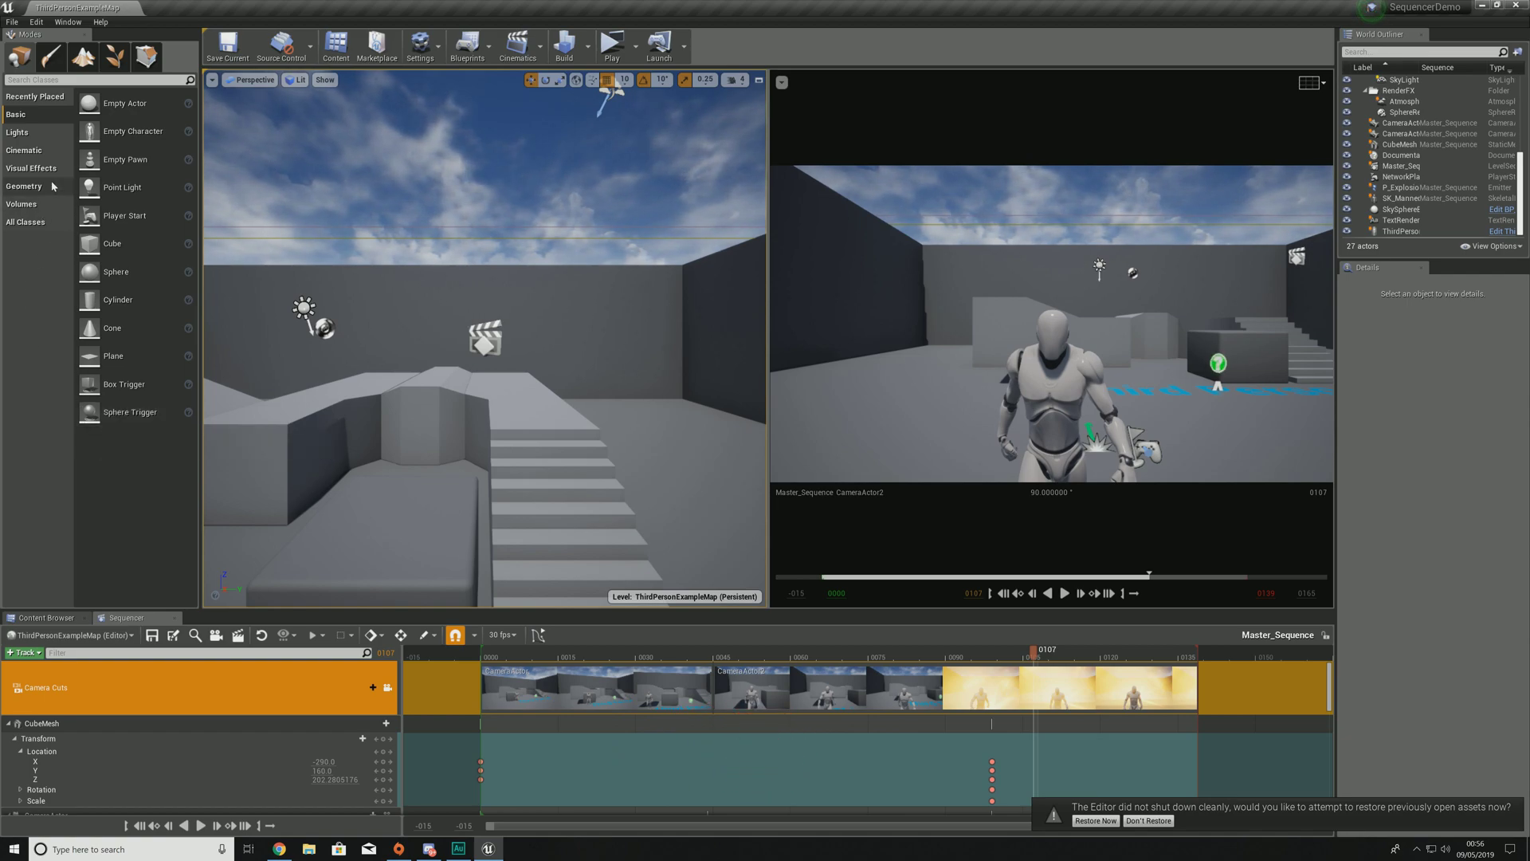
Step: Place a Point Light from the Lights category against the back wall of the level
left_click(26, 134)
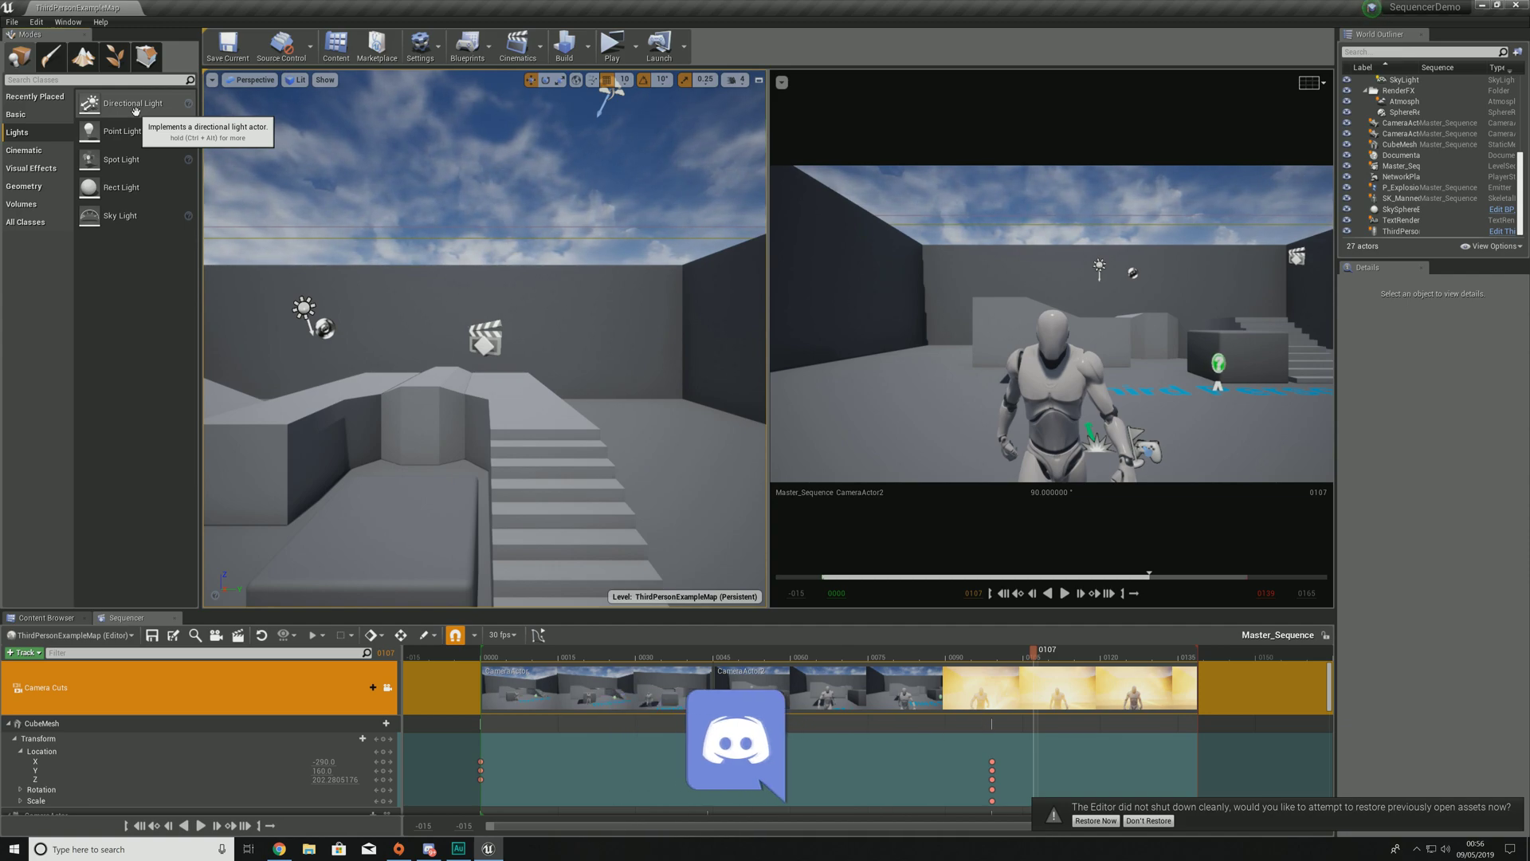
left_click(134, 110)
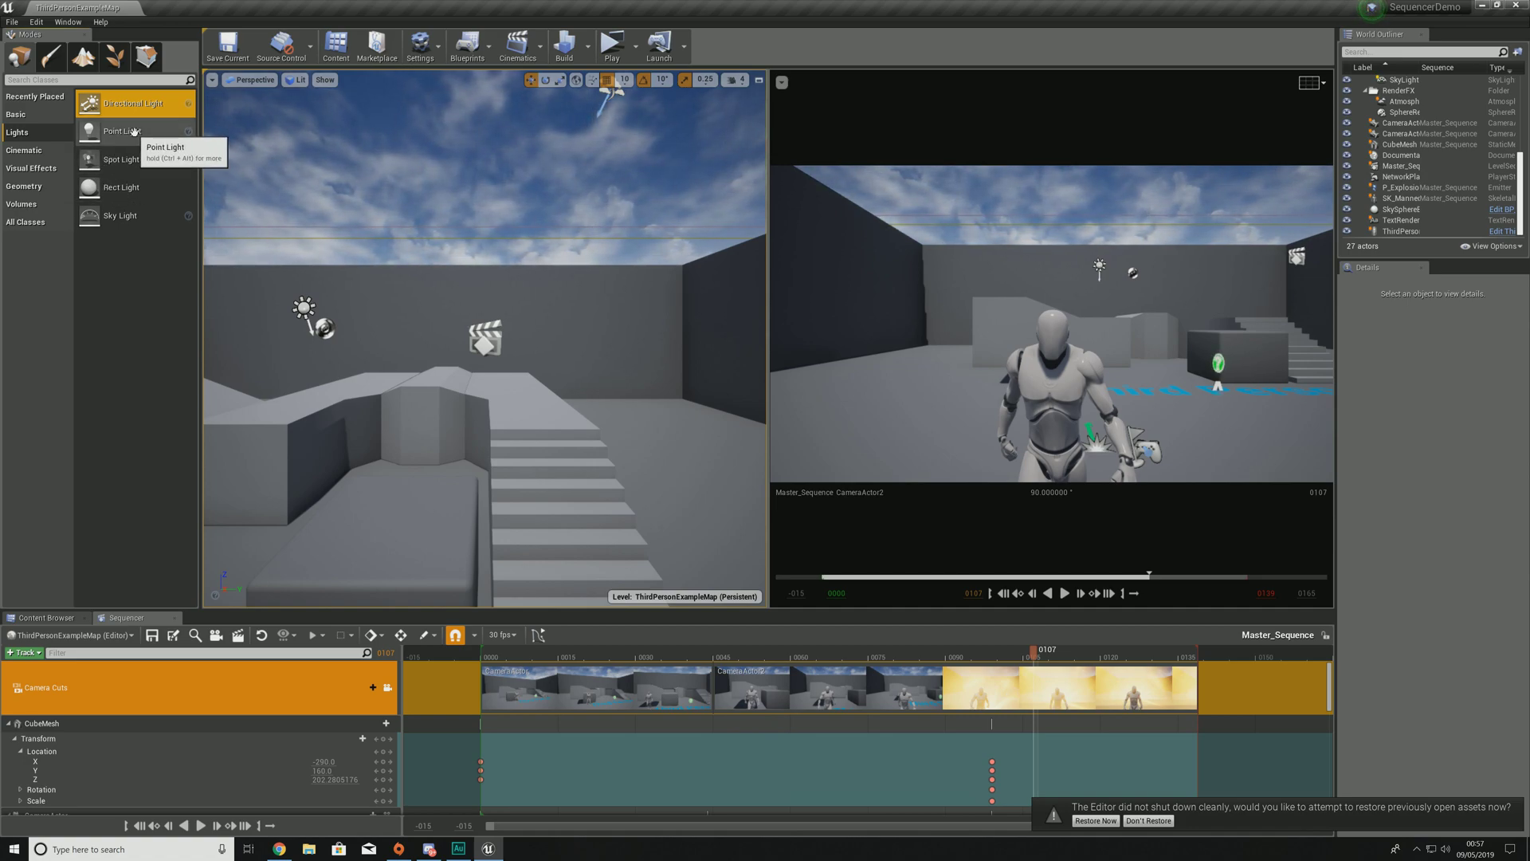
left_click_drag(112, 140, 423, 270)
Step: Move the new Point Light down the back wall
left_click(478, 335)
right_click_drag(478, 335, 523, 405)
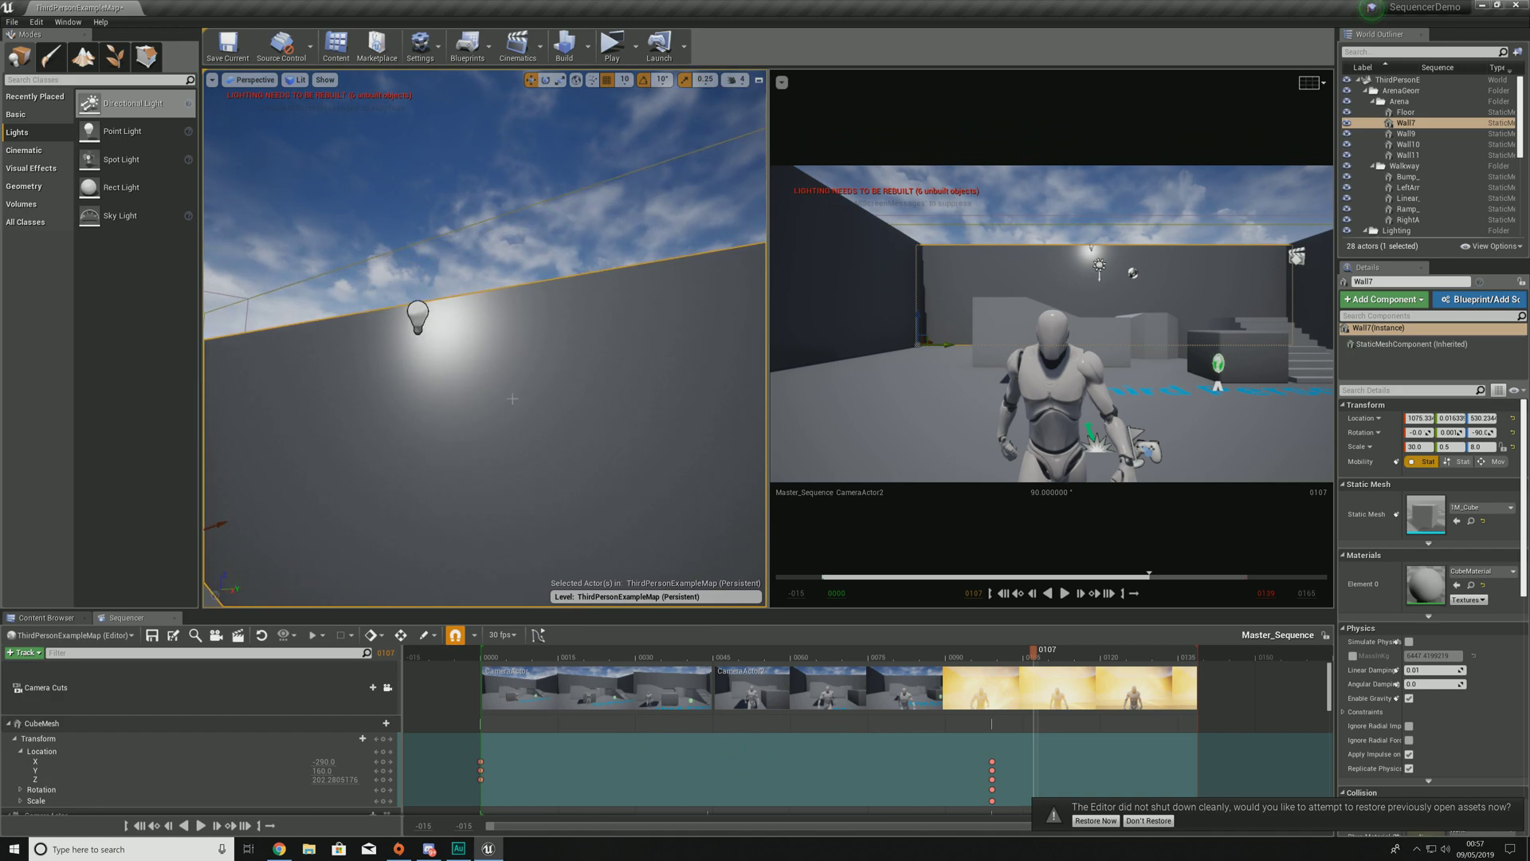
left_click(416, 318)
left_click_drag(417, 299, 414, 419)
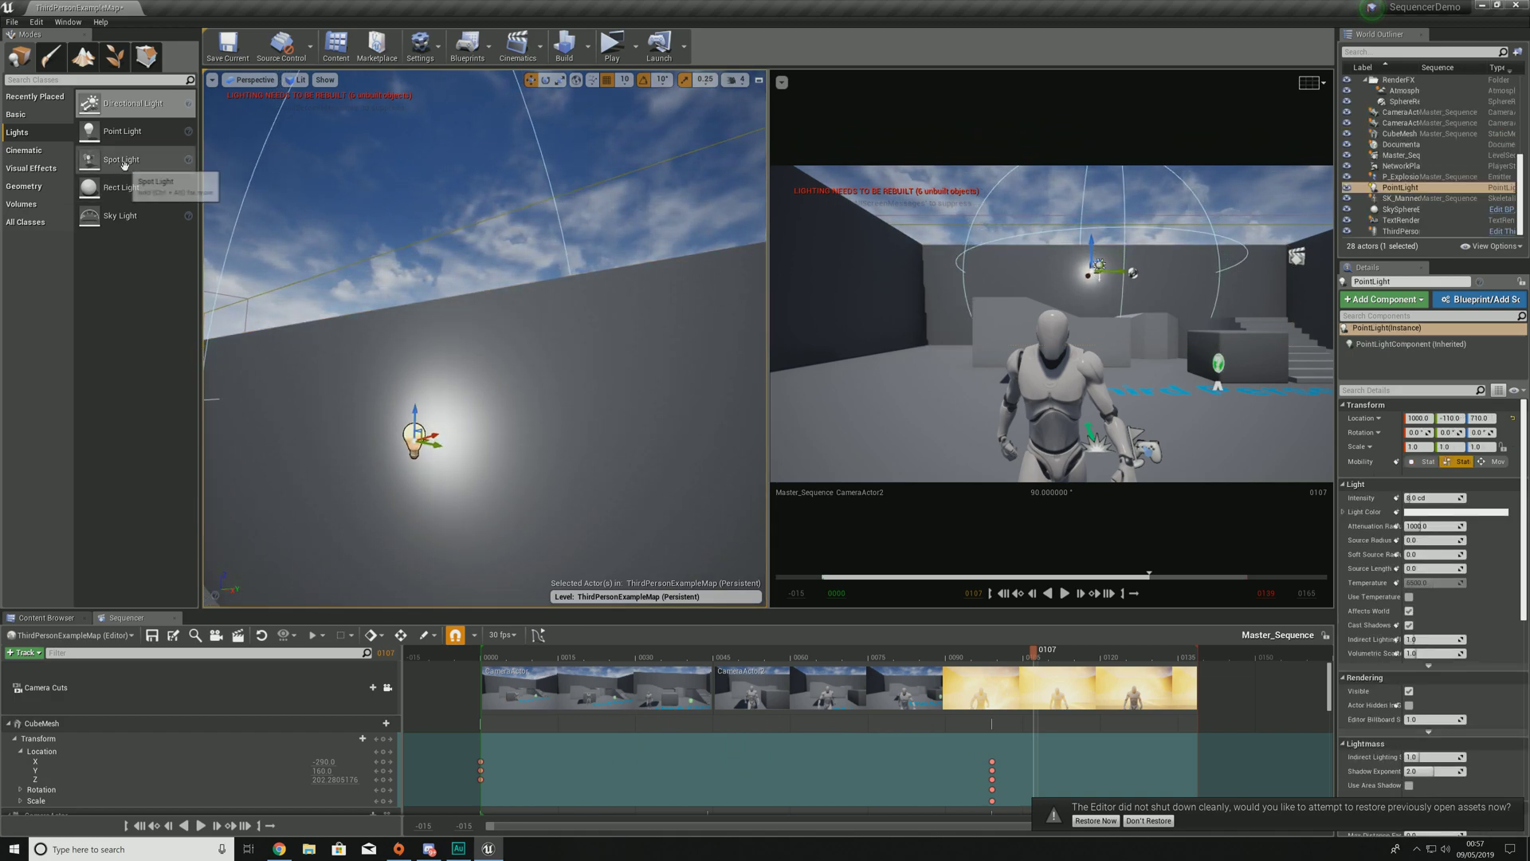
Step: Add a Spot Light beside the Point Light and lower it on the wall
left_click_drag(121, 159, 637, 442)
key("f")
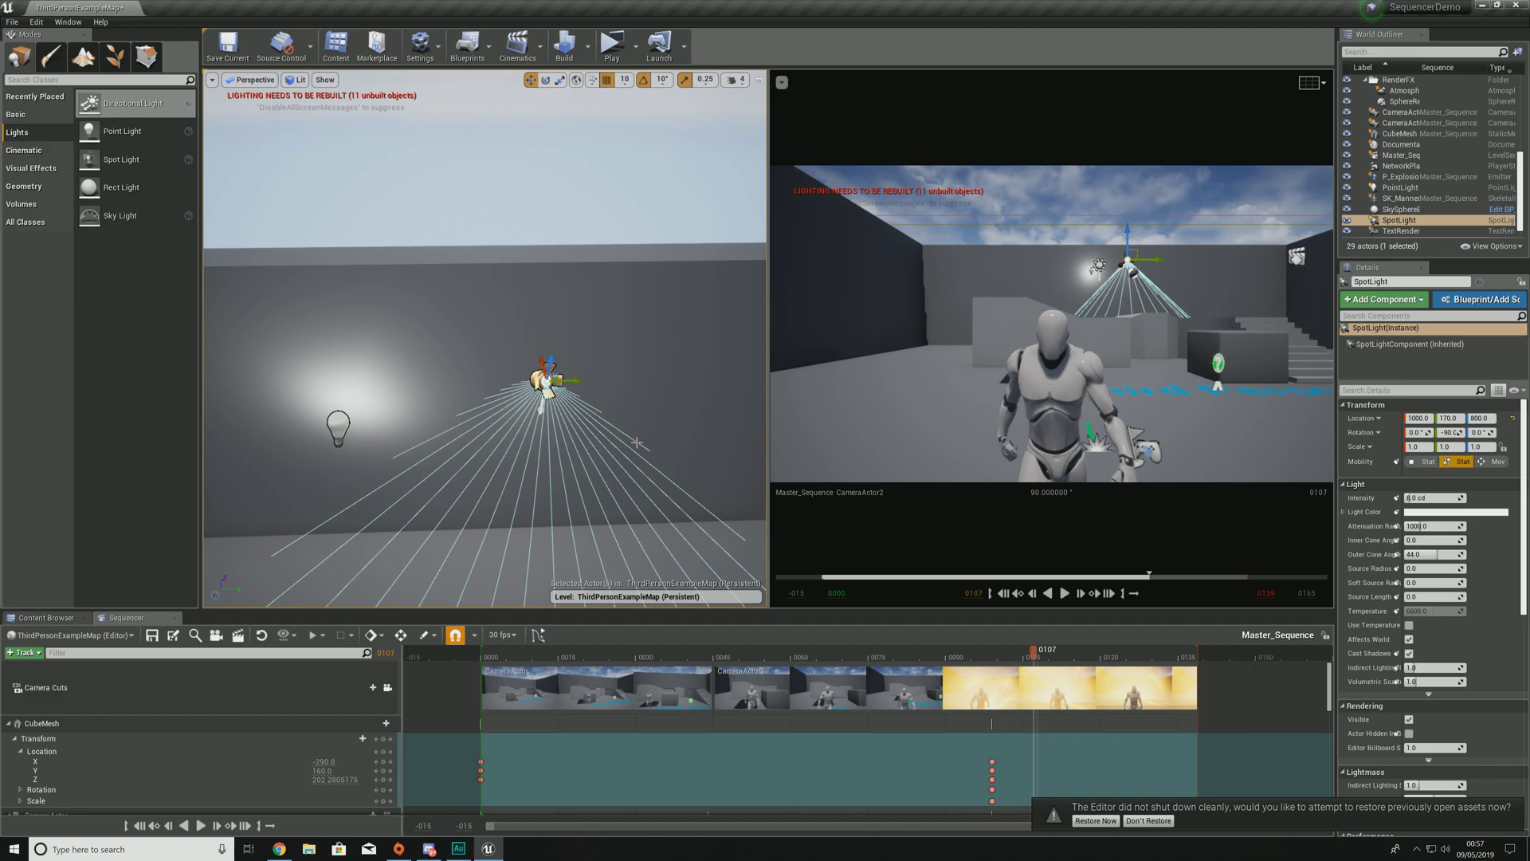
left_click_drag(549, 361, 496, 408)
right_click_drag(496, 408, 478, 335)
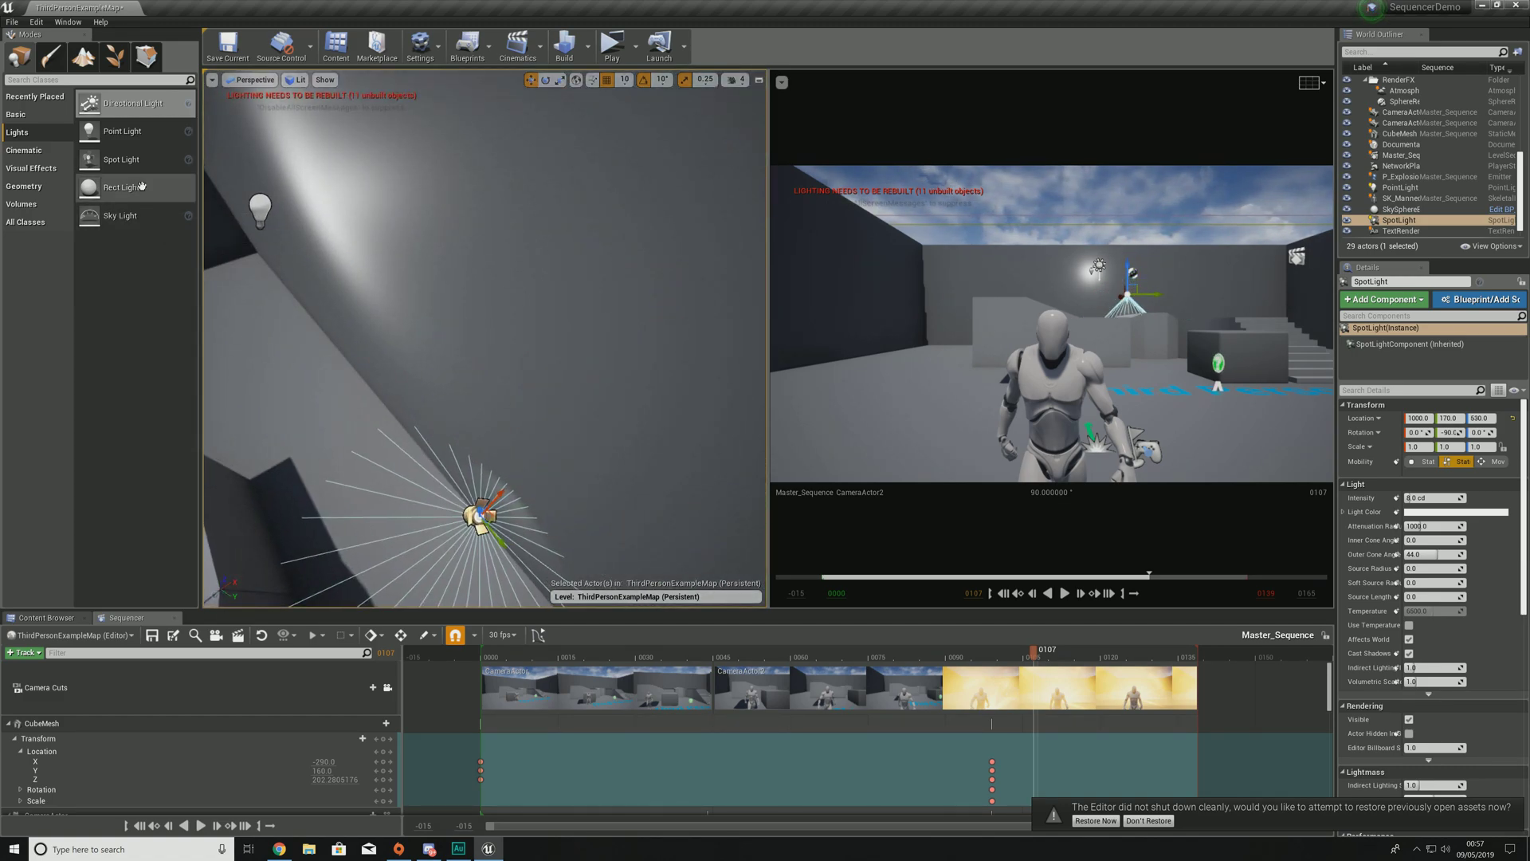
Step: Add a Rect Light next to the other two lights on the wall
left_click_drag(141, 186, 426, 373)
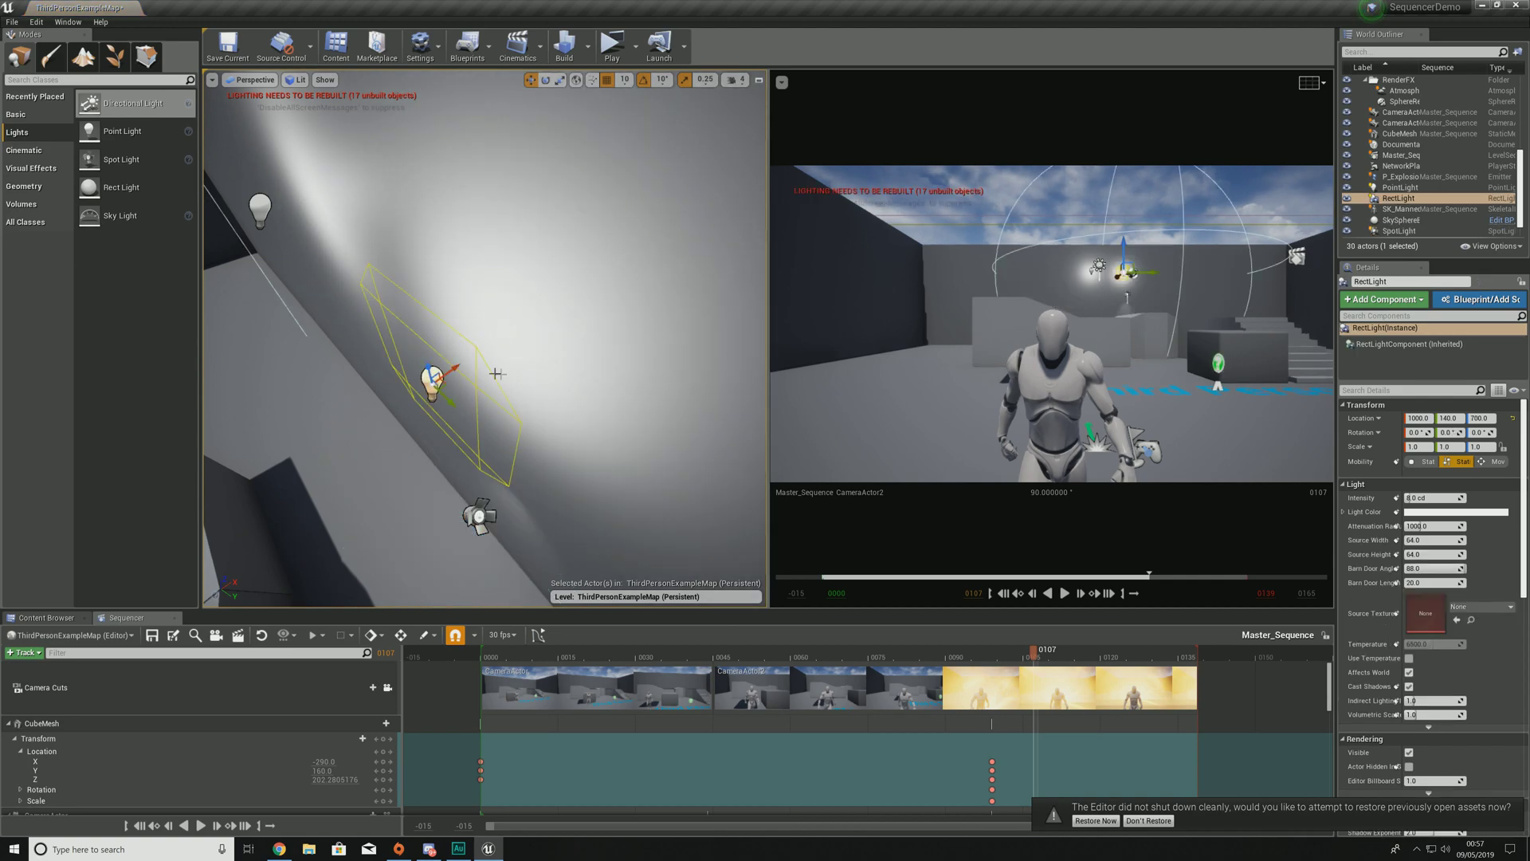
right_click_drag(432, 366, 493, 319)
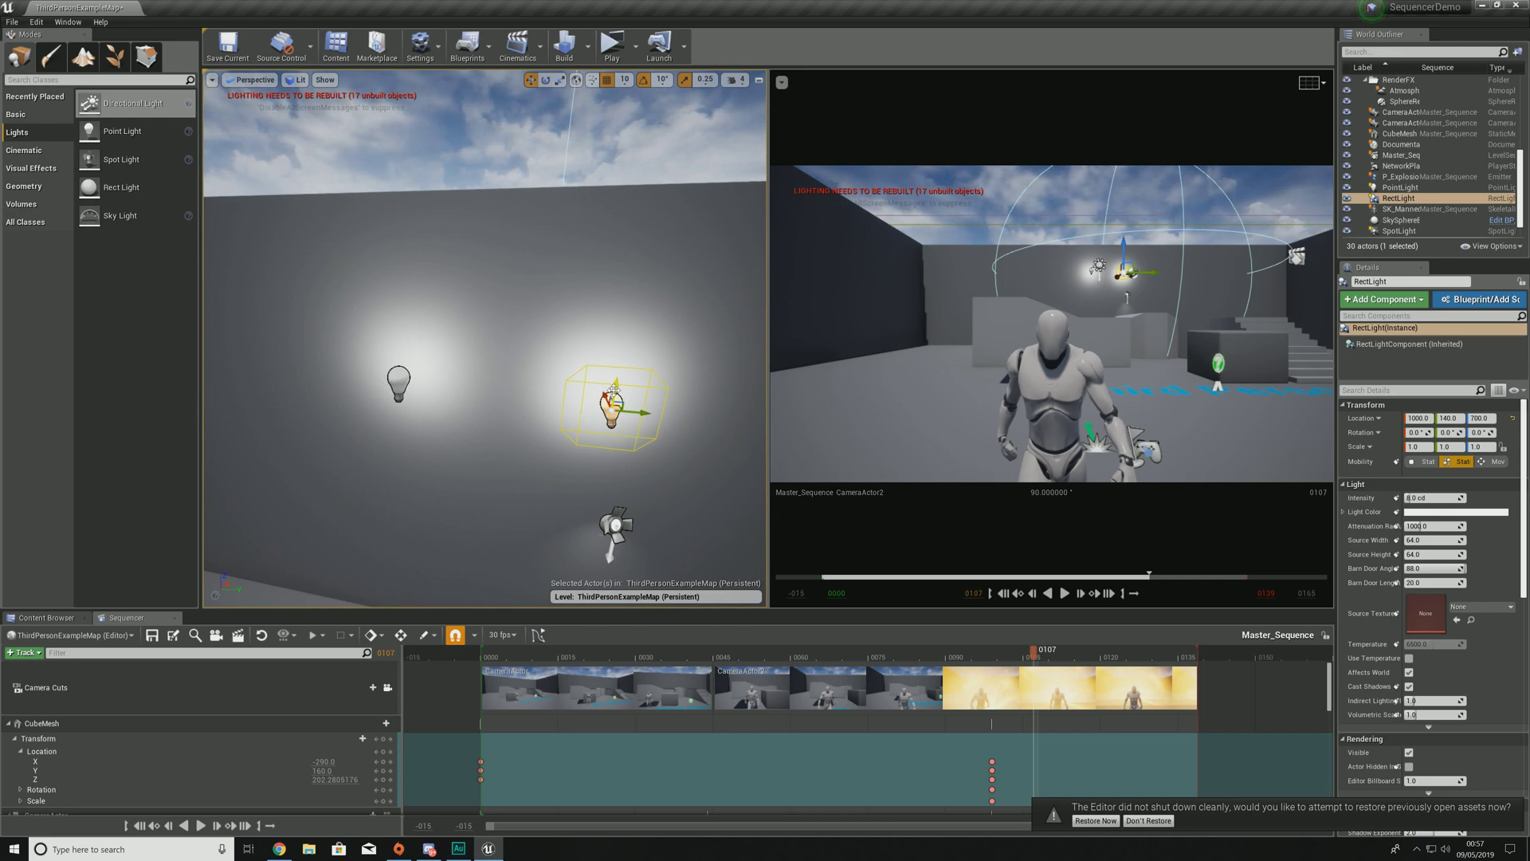
right_click_drag(618, 390, 639, 439)
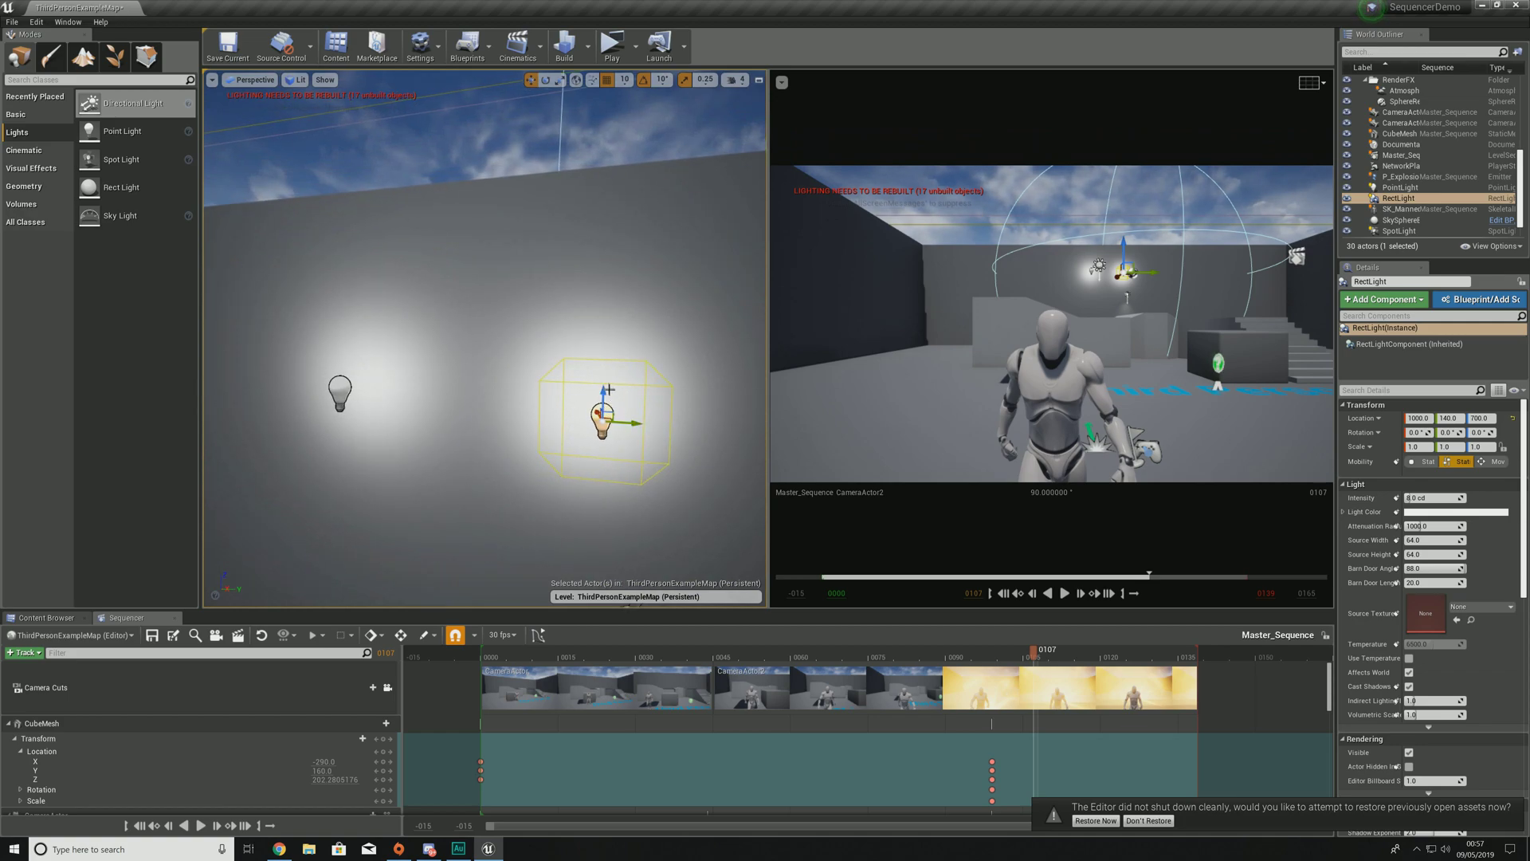
scroll(608, 388, "down", 2)
scroll(571, 382, "down", 2)
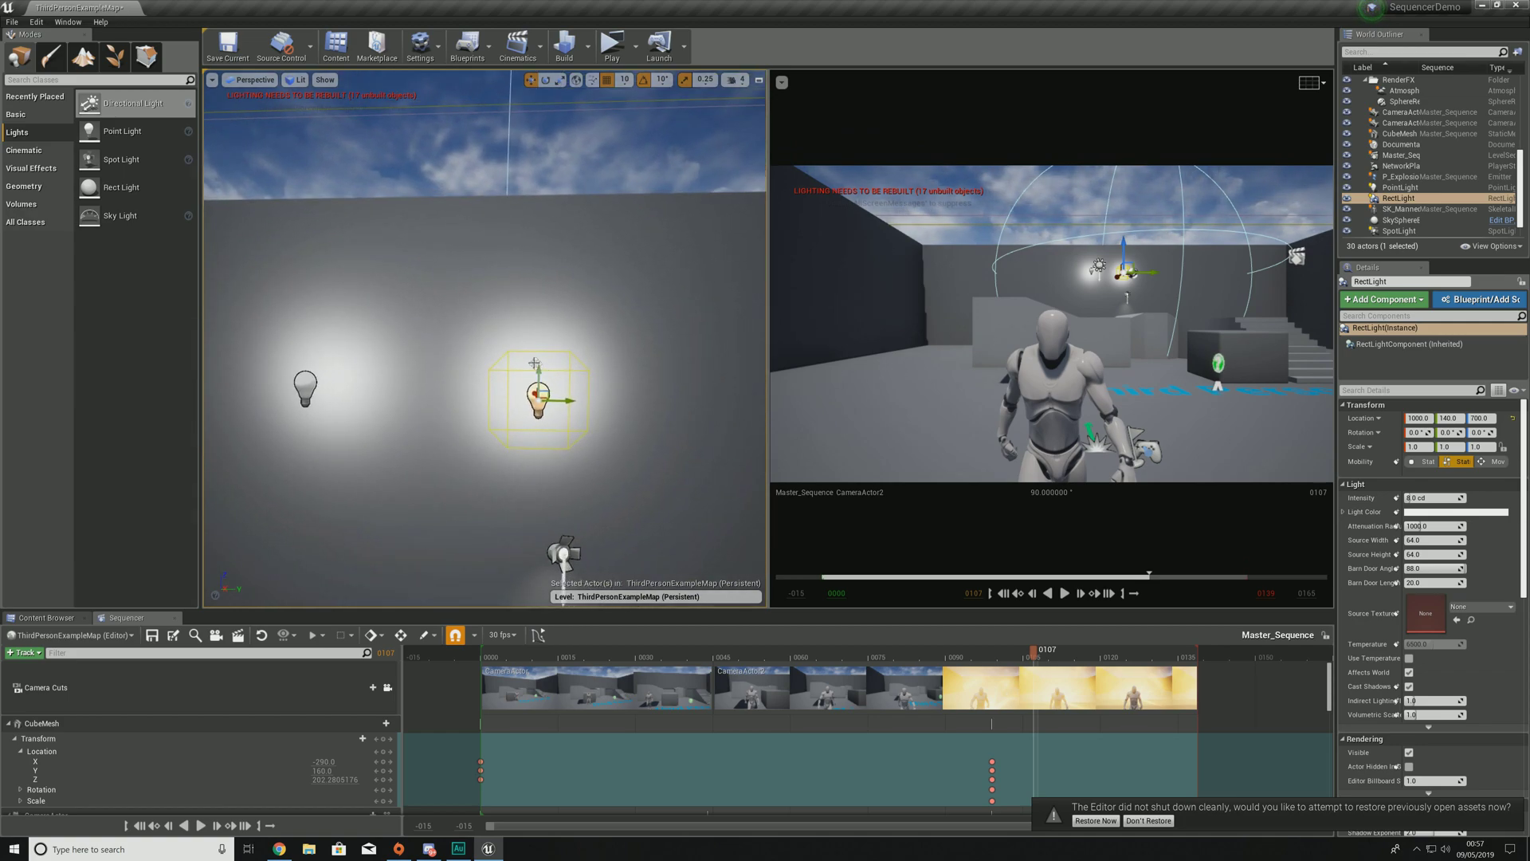
right_click_drag(534, 362, 521, 359)
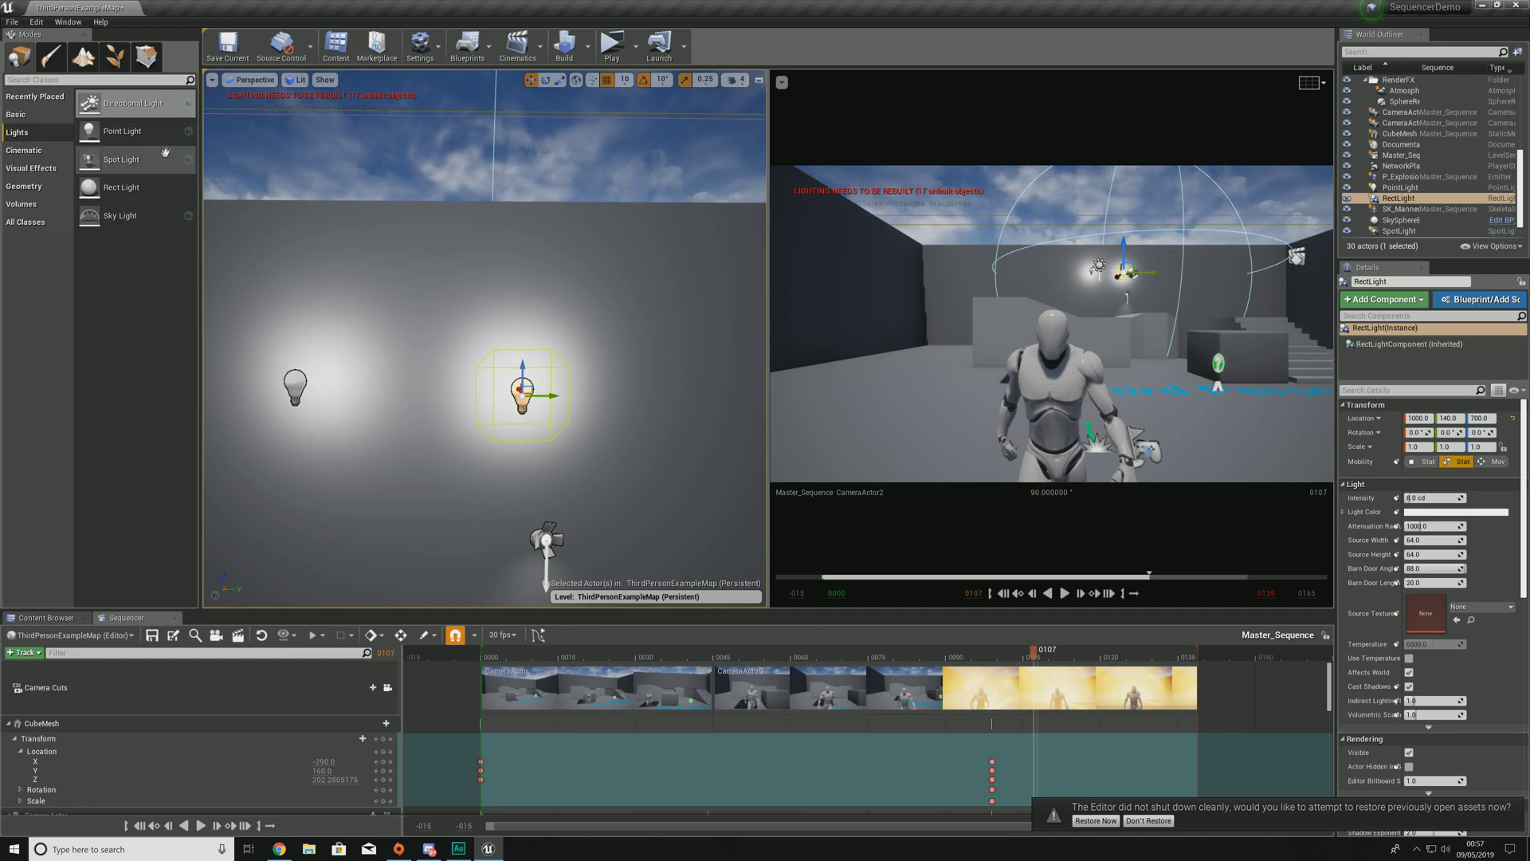
left_click(539, 540)
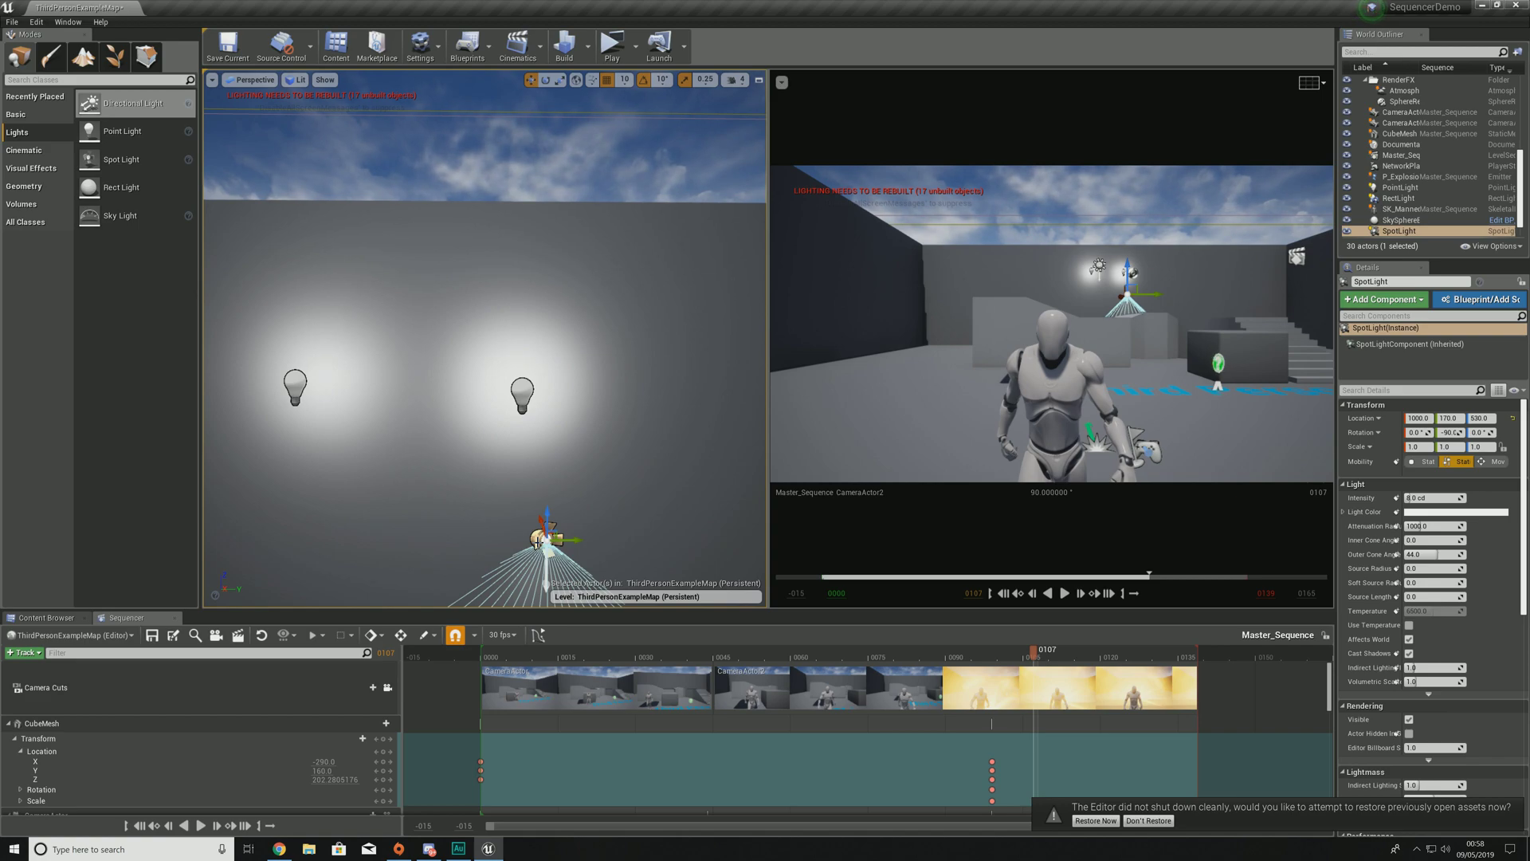
left_click(291, 383)
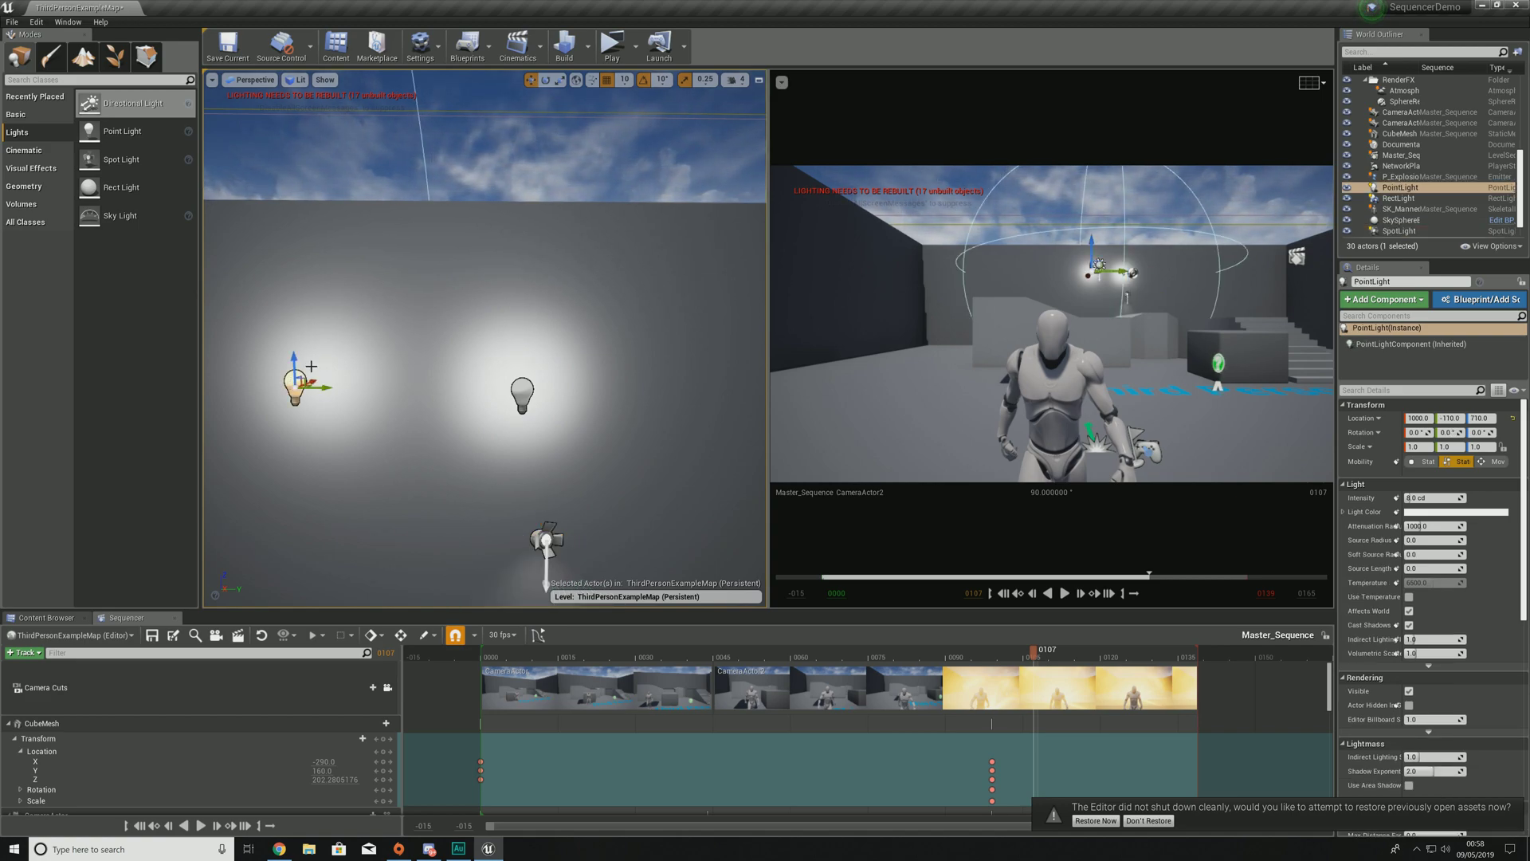
left_click(521, 392)
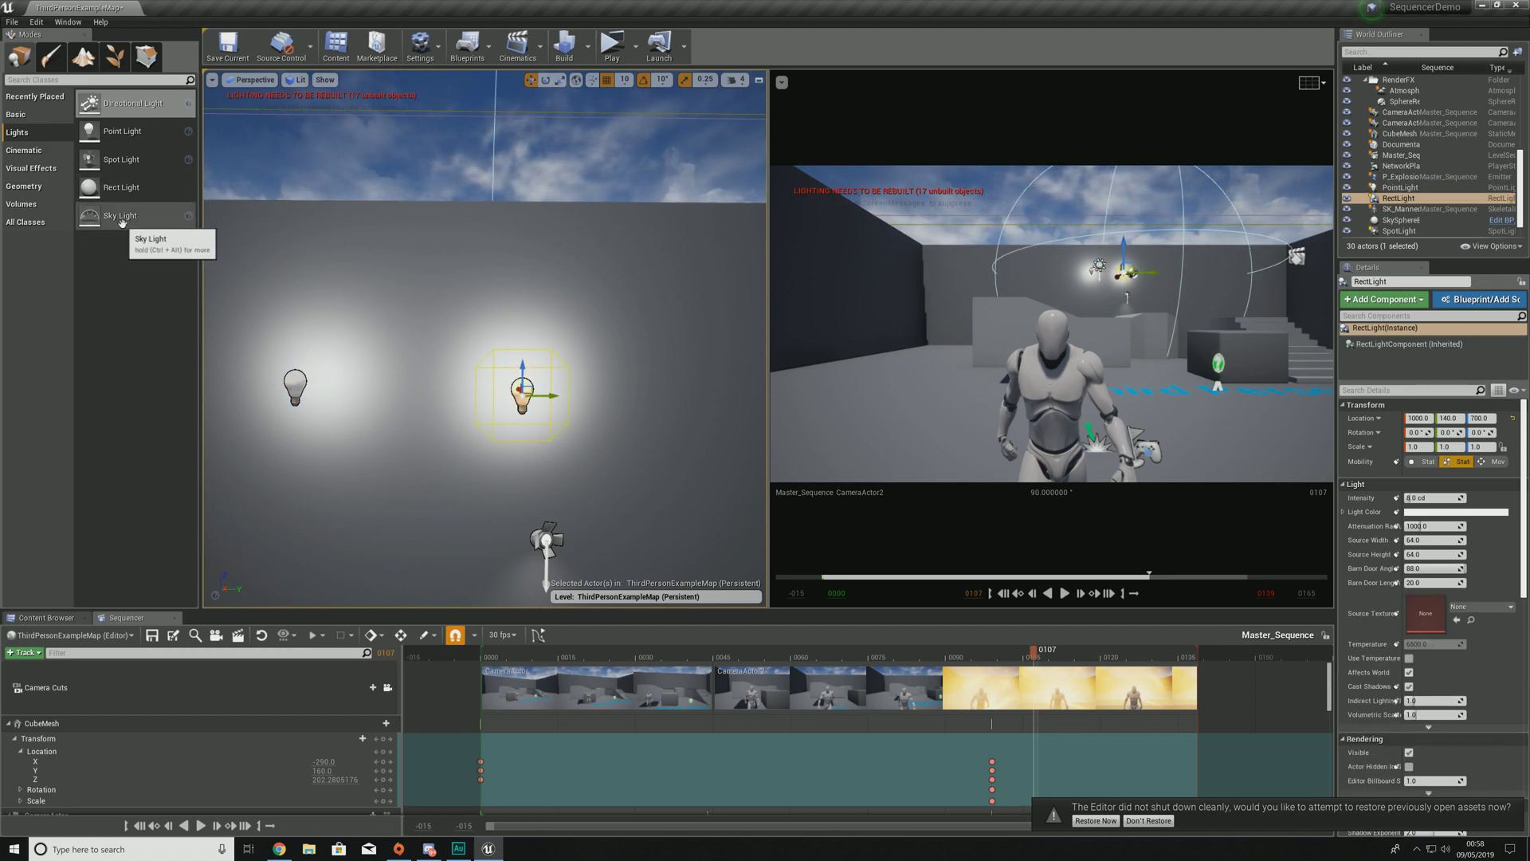
right_click_drag(446, 335, 390, 354)
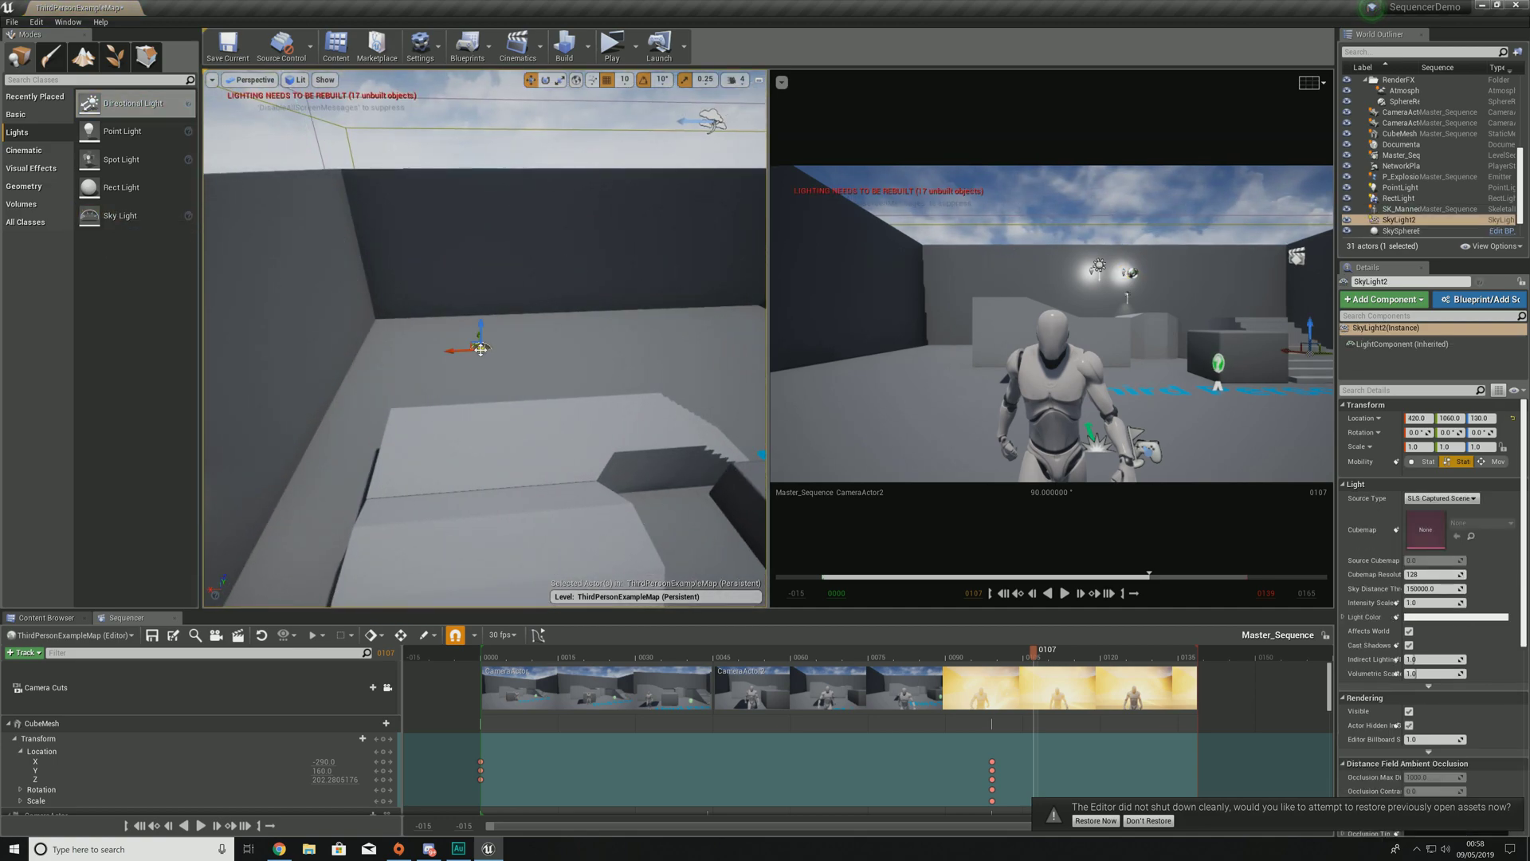
key("Escape")
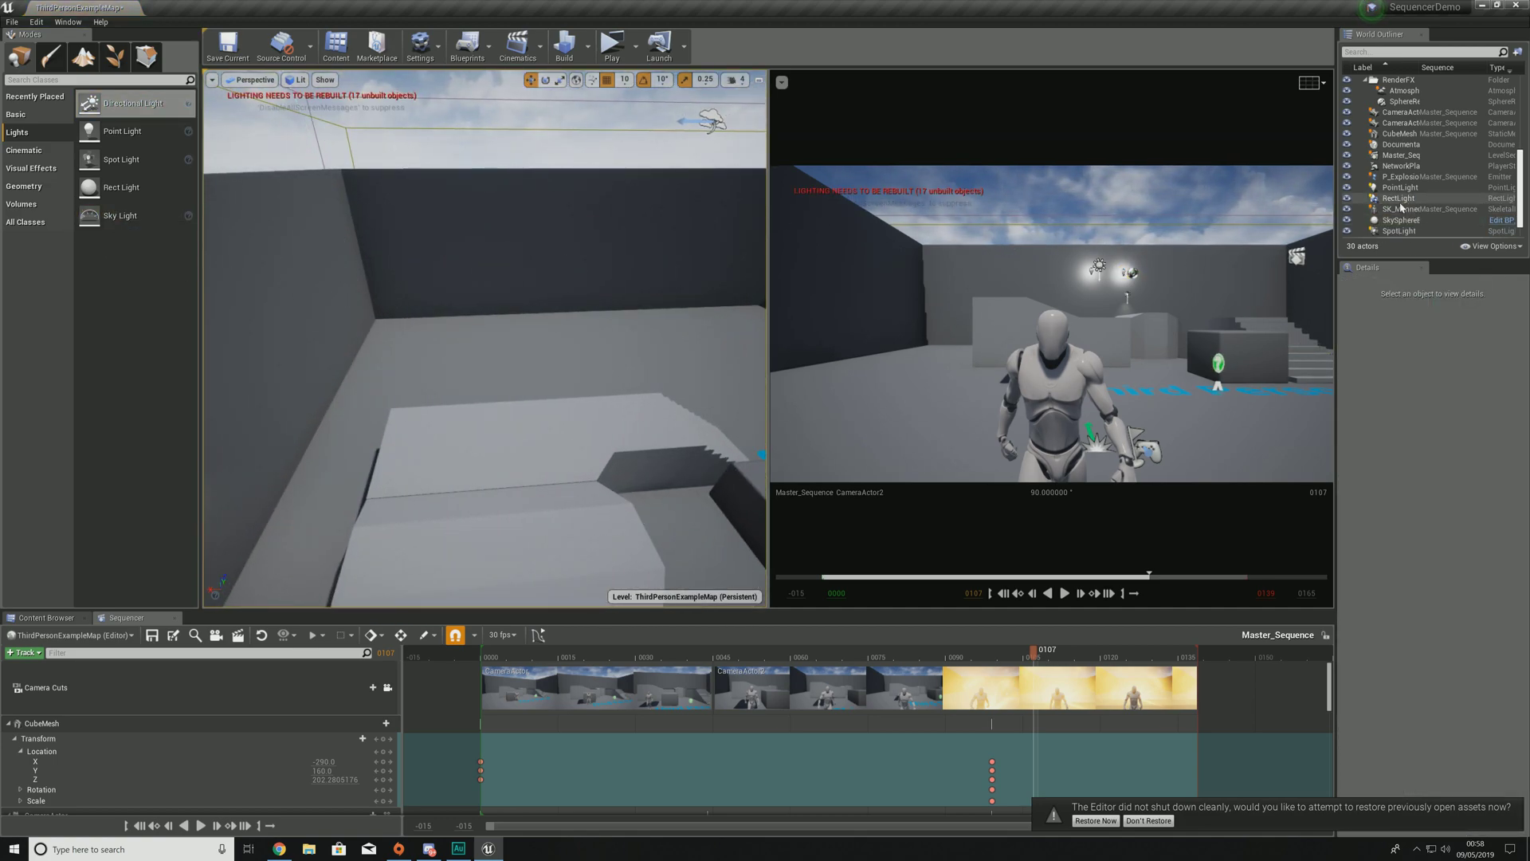
right_click_drag(478, 334, 433, 373)
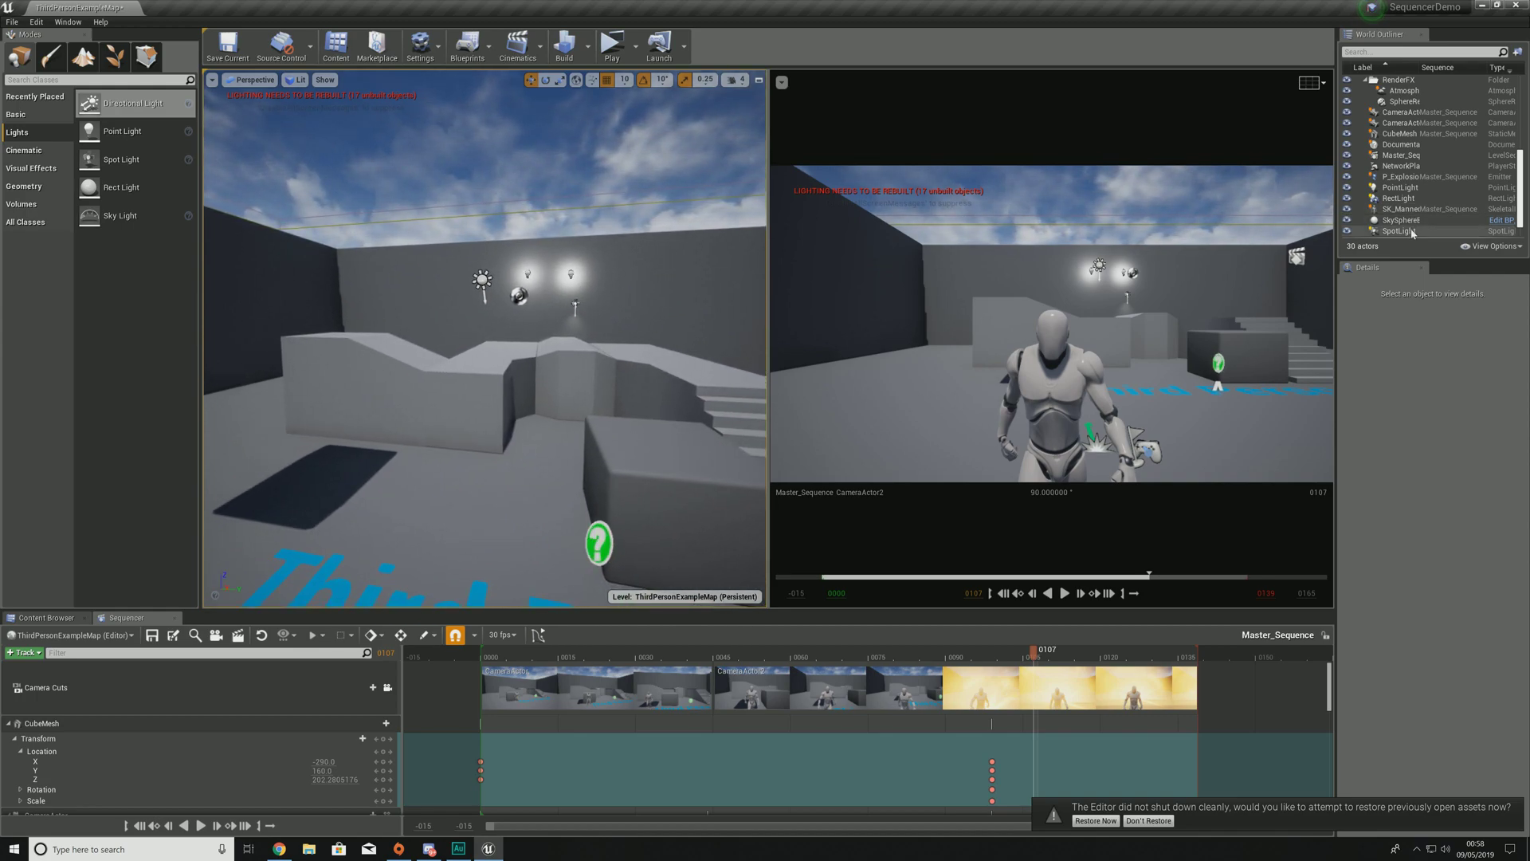
left_click(1373, 52)
Step: Find and delete the Directional Light, confirm the warning, then place a new Point Light on the floor
type("direction")
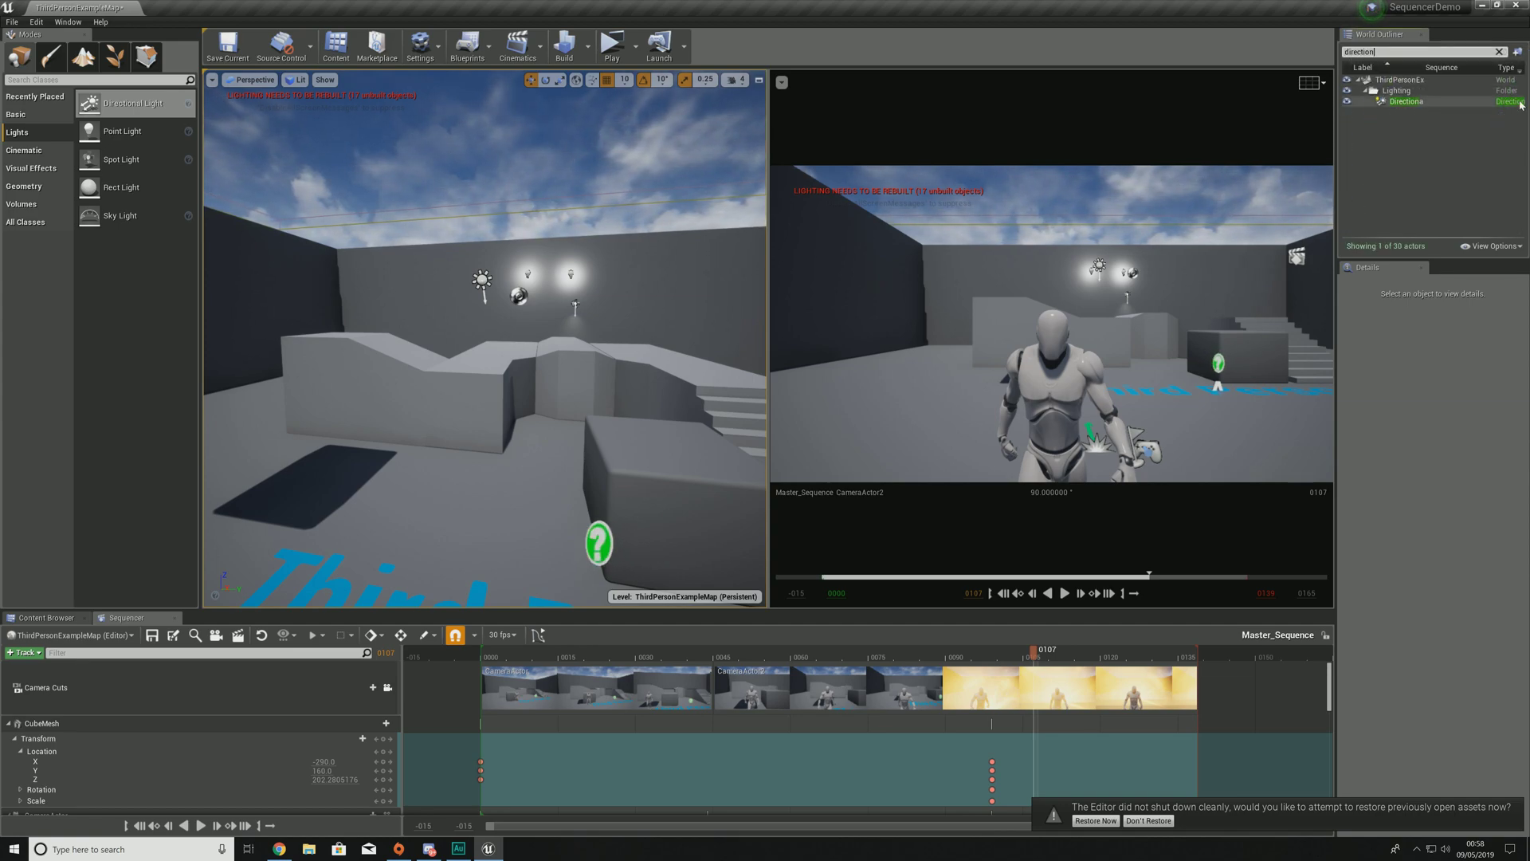
left_click(1404, 102)
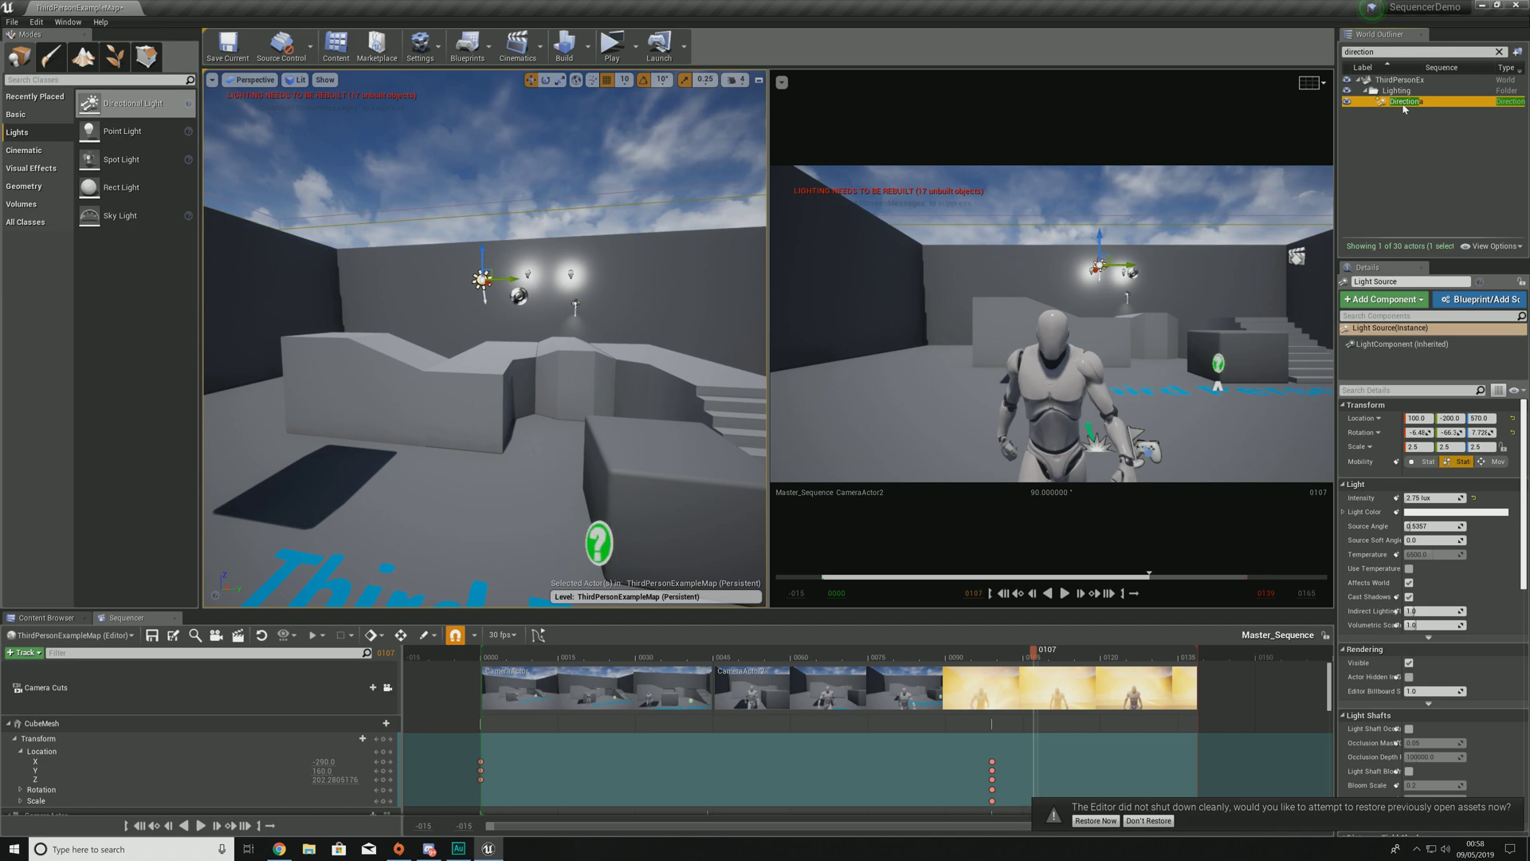
key("Delete")
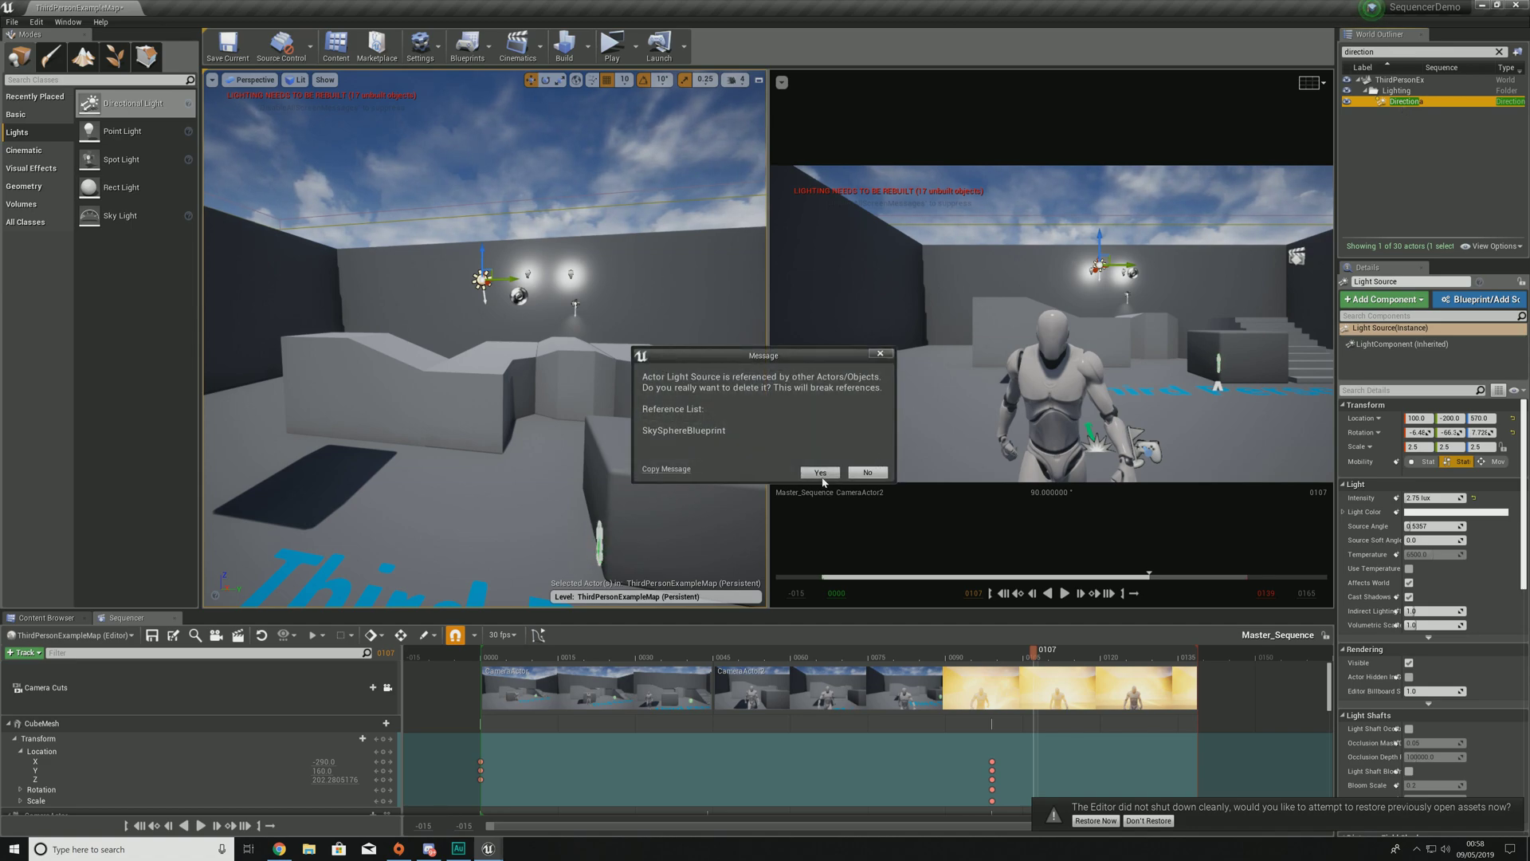
left_click(823, 476)
right_click_drag(557, 359, 444, 371)
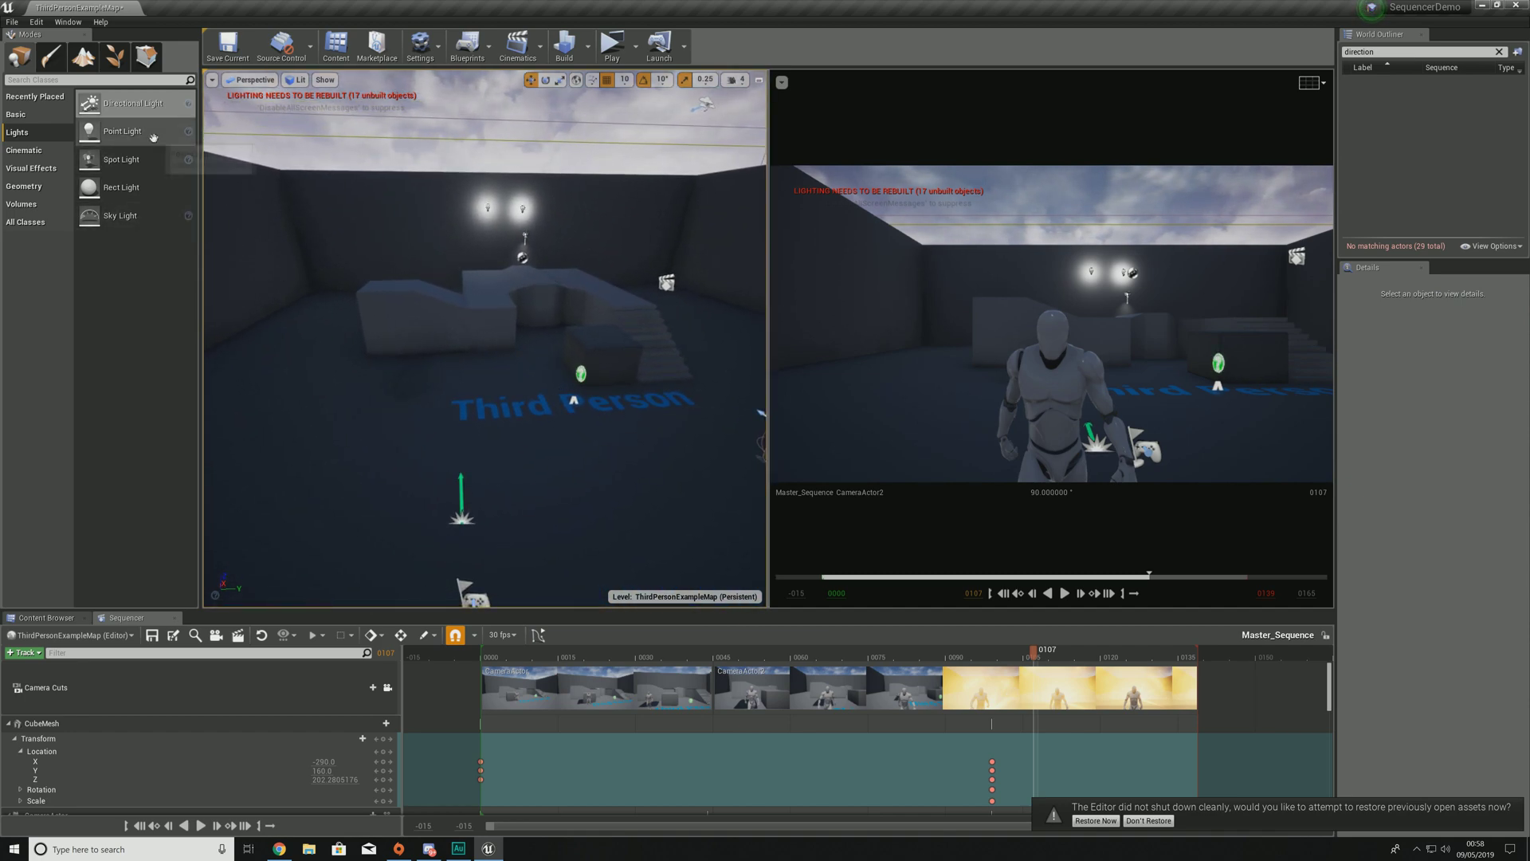
left_click_drag(131, 130, 460, 386)
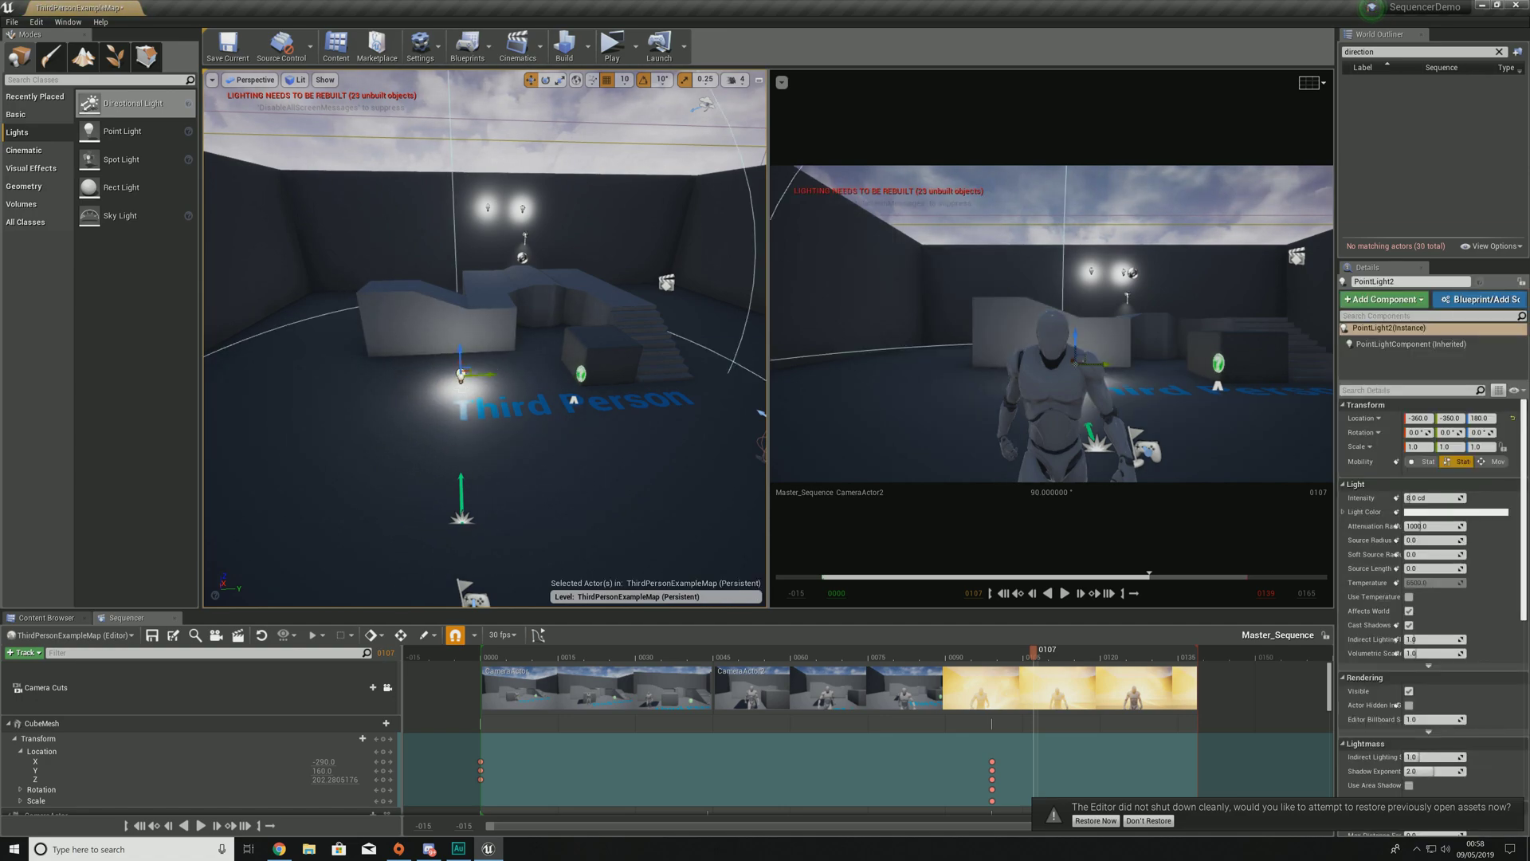
Step: Rewind Sequencer to the opening frames and raise the new Point Light to height 400, shifted along Y
scroll(460, 387, "up", 6)
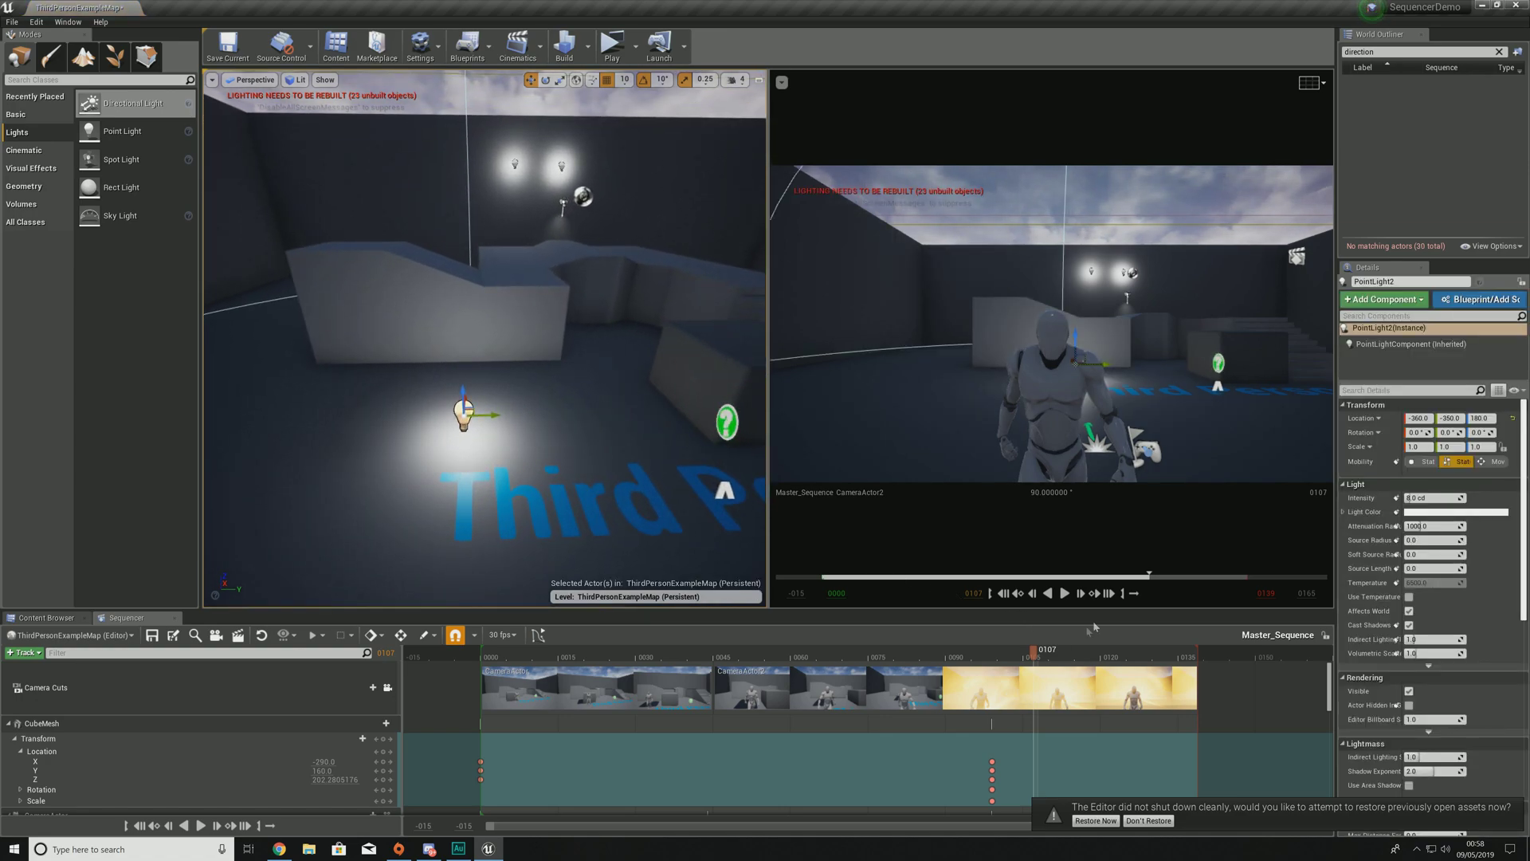
left_click(1026, 652)
left_click_drag(1026, 653, 512, 643)
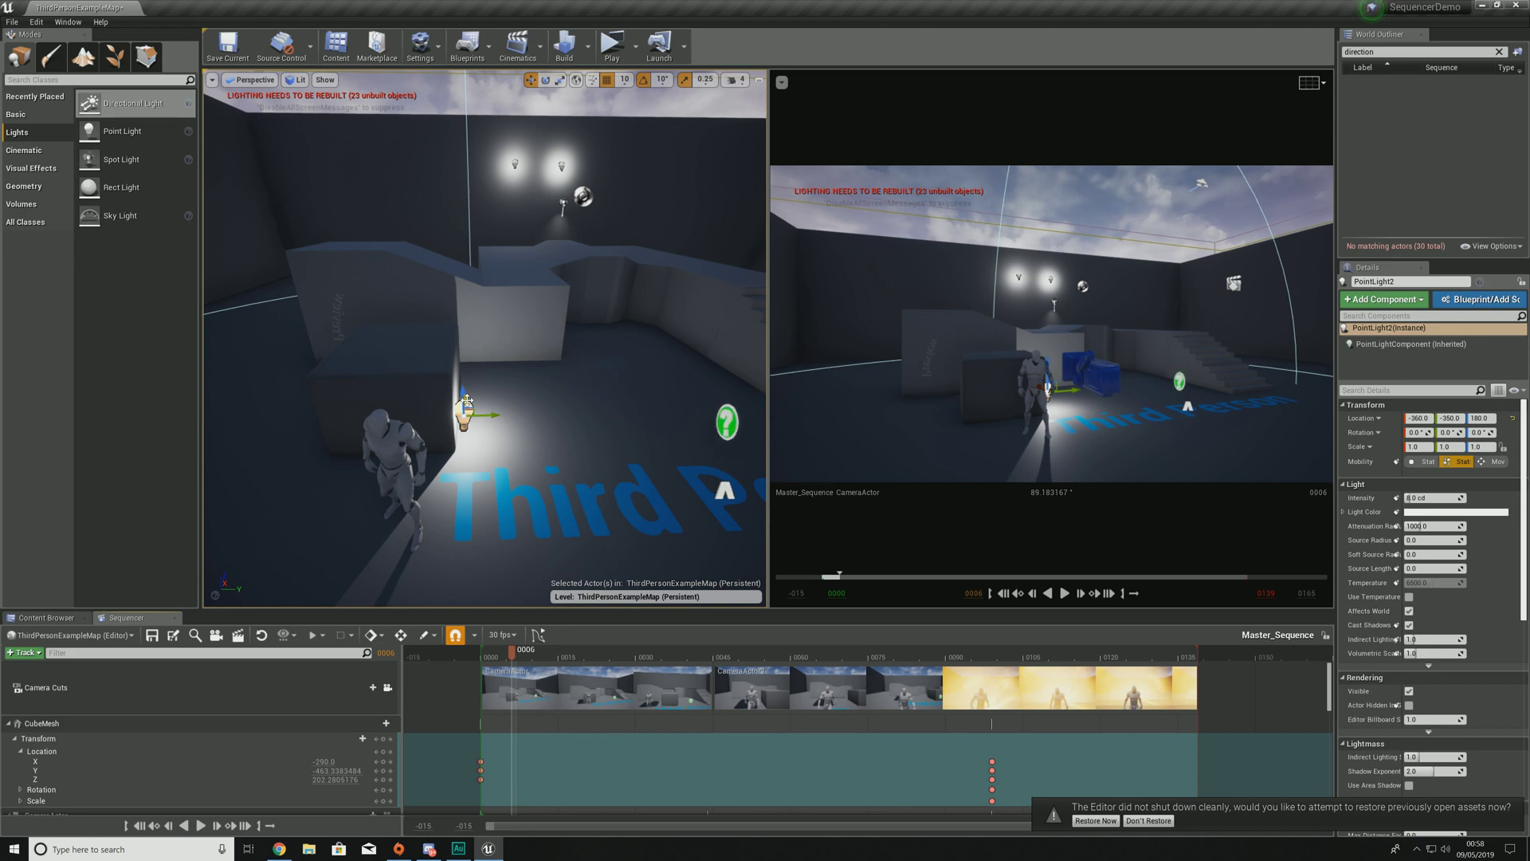
left_click_drag(459, 391, 442, 241)
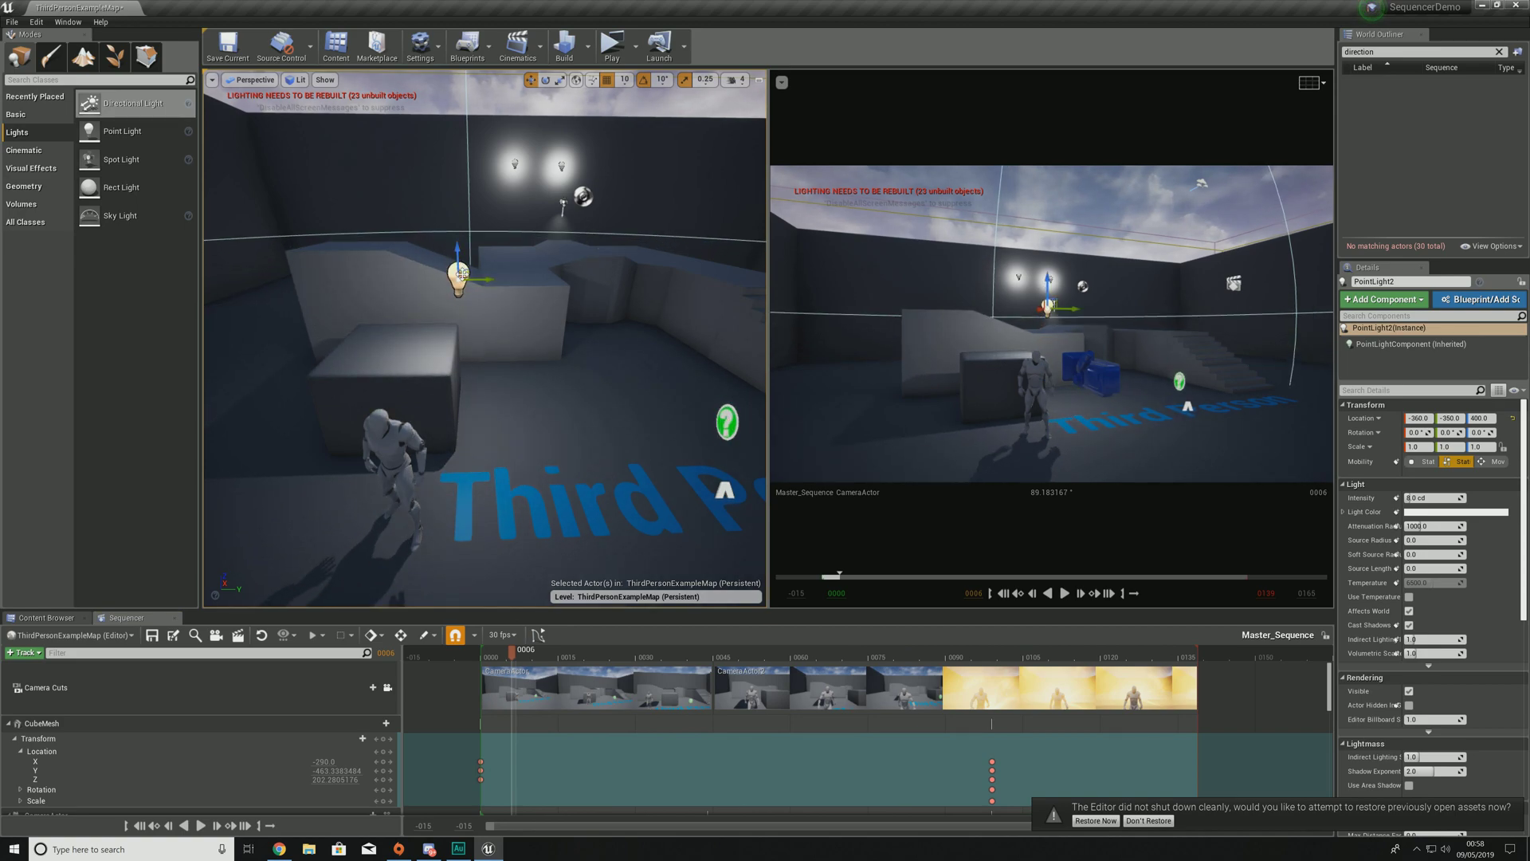
left_click_drag(462, 273, 485, 277)
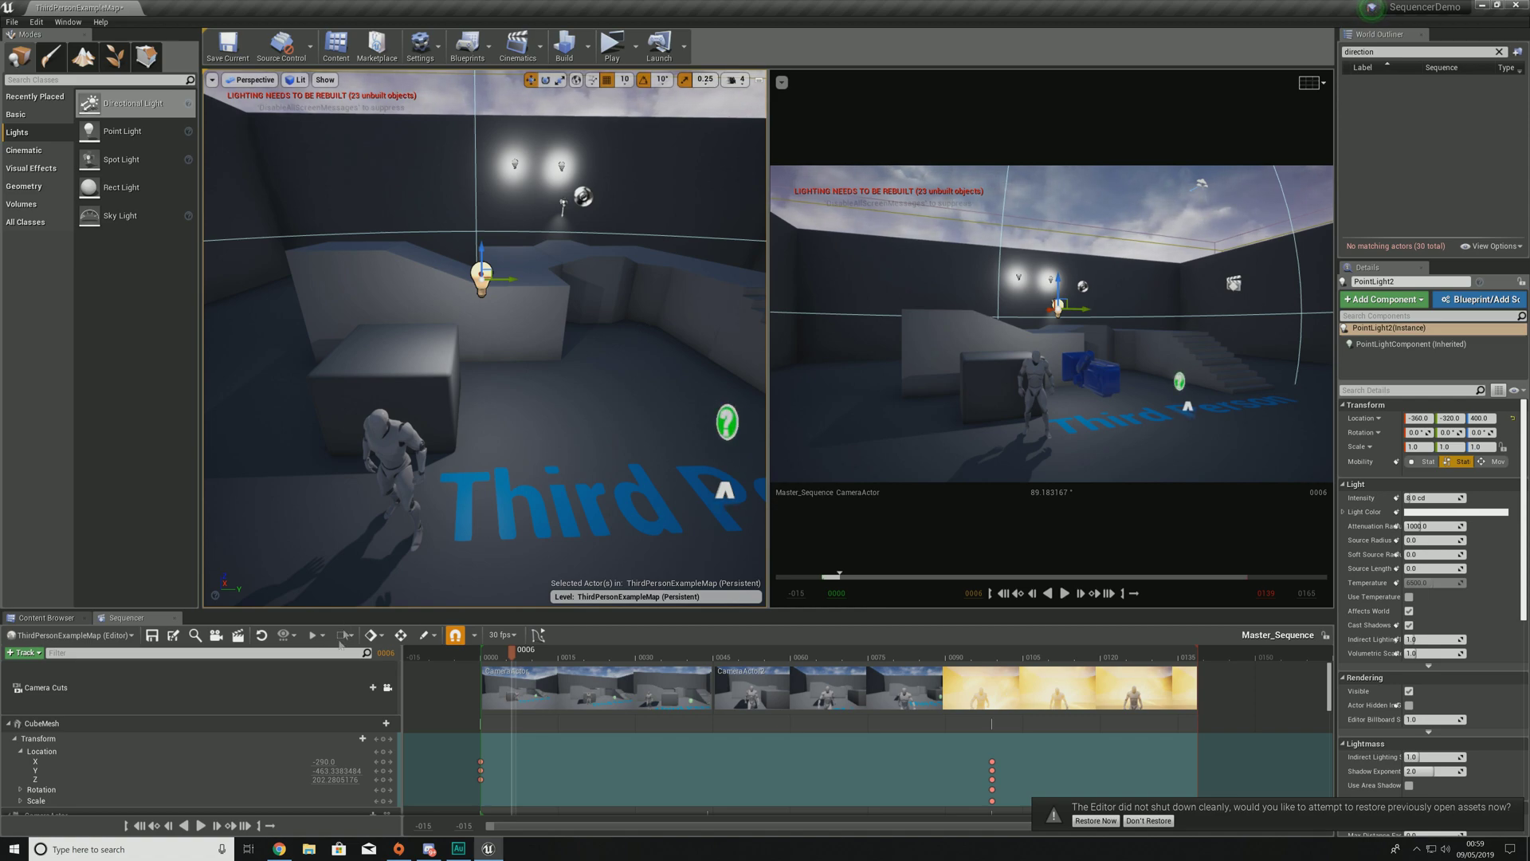
Step: Enlarge the Sequencer area and add PointLight2 as an actor track in Master_Sequence
left_click_drag(455, 615, 455, 383)
scroll(200, 699, "down", 3)
scroll(196, 705, "down", 5)
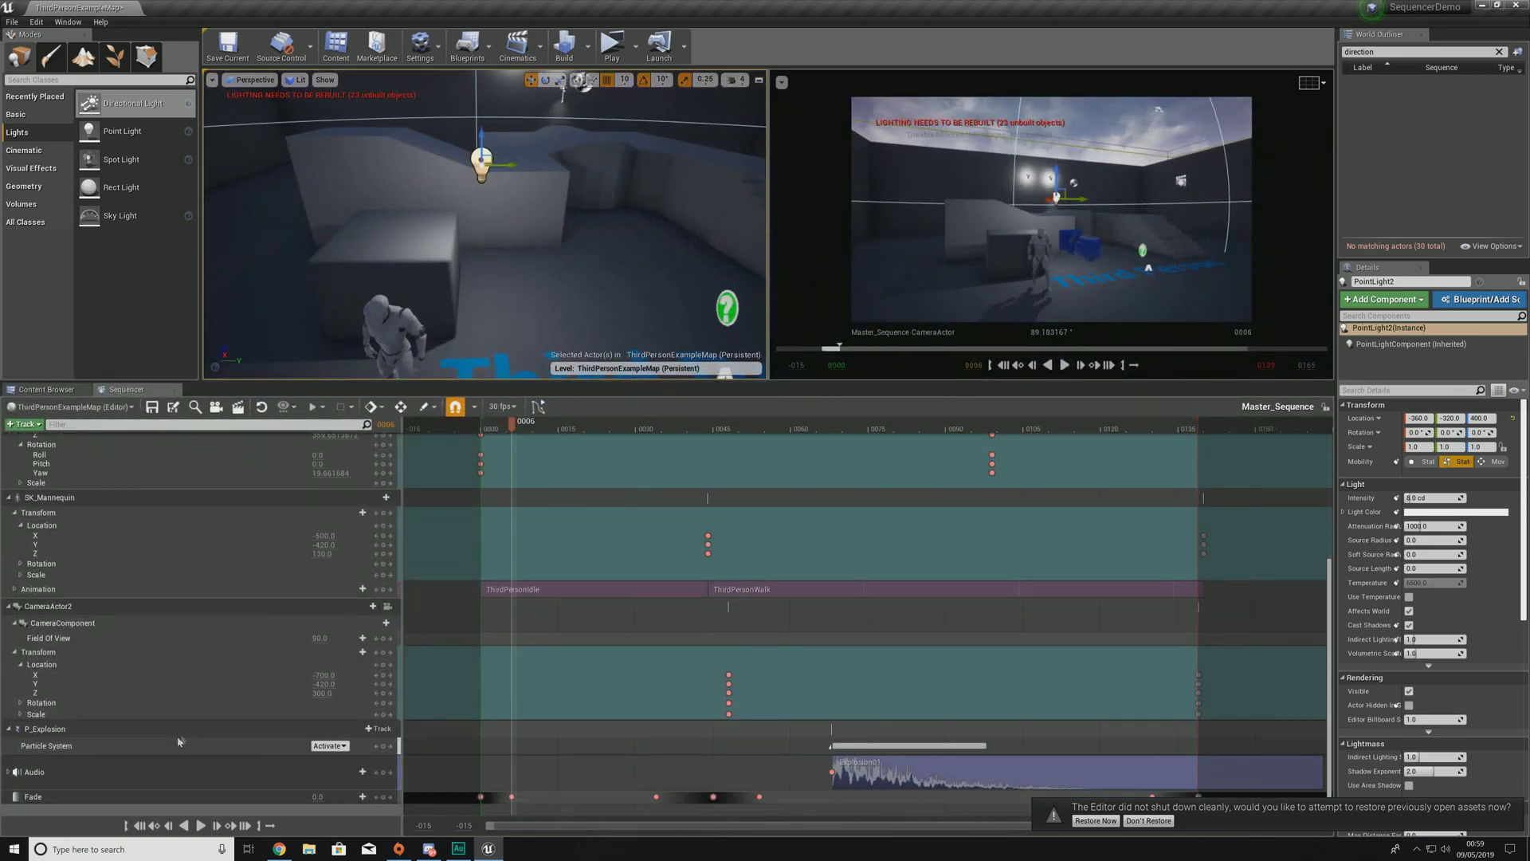
right_click(96, 811)
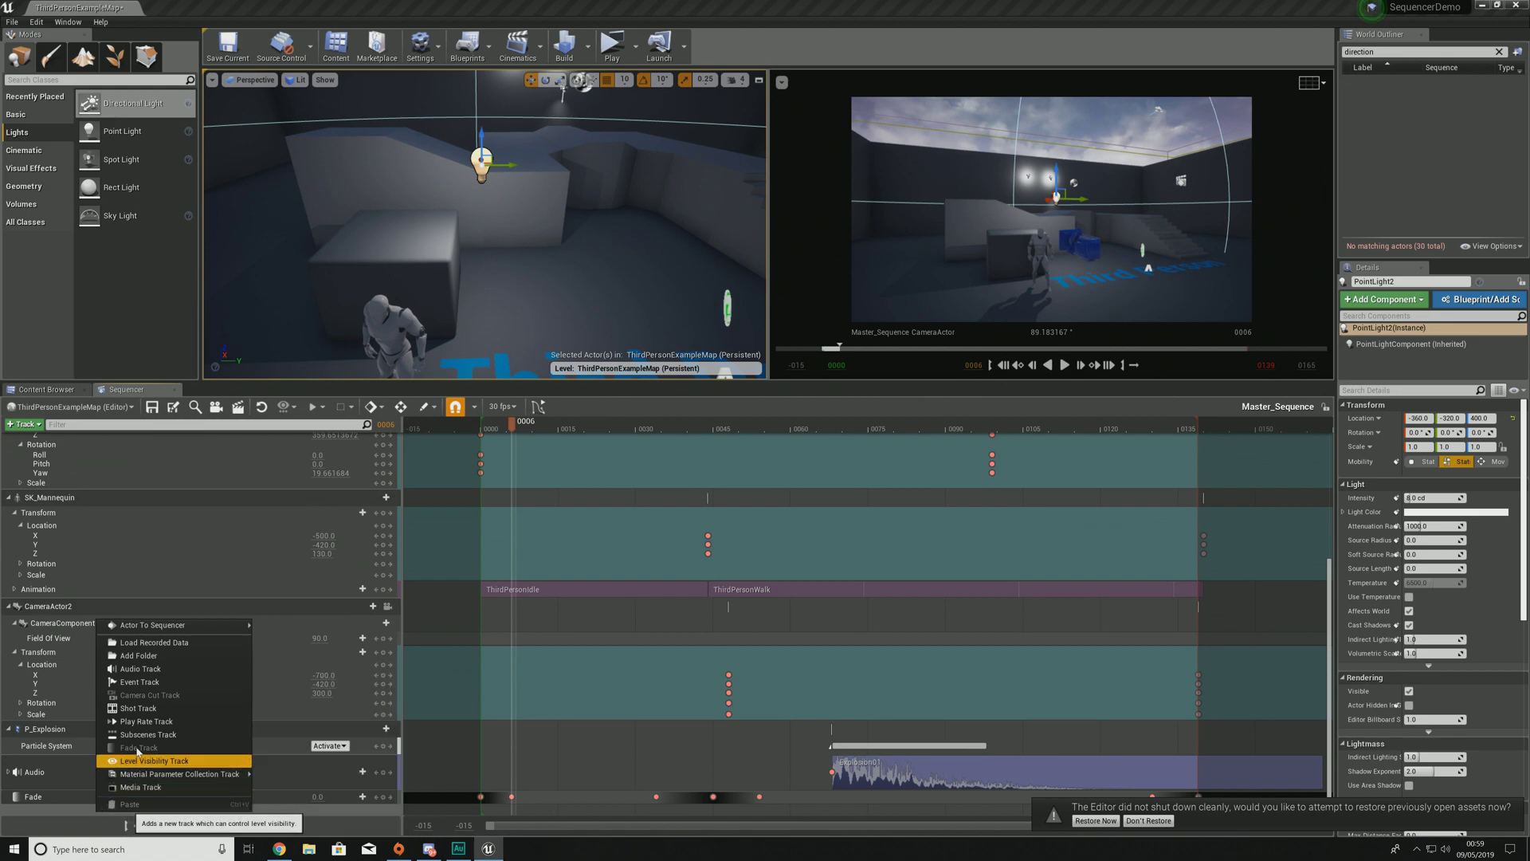
mouse_move(148, 628)
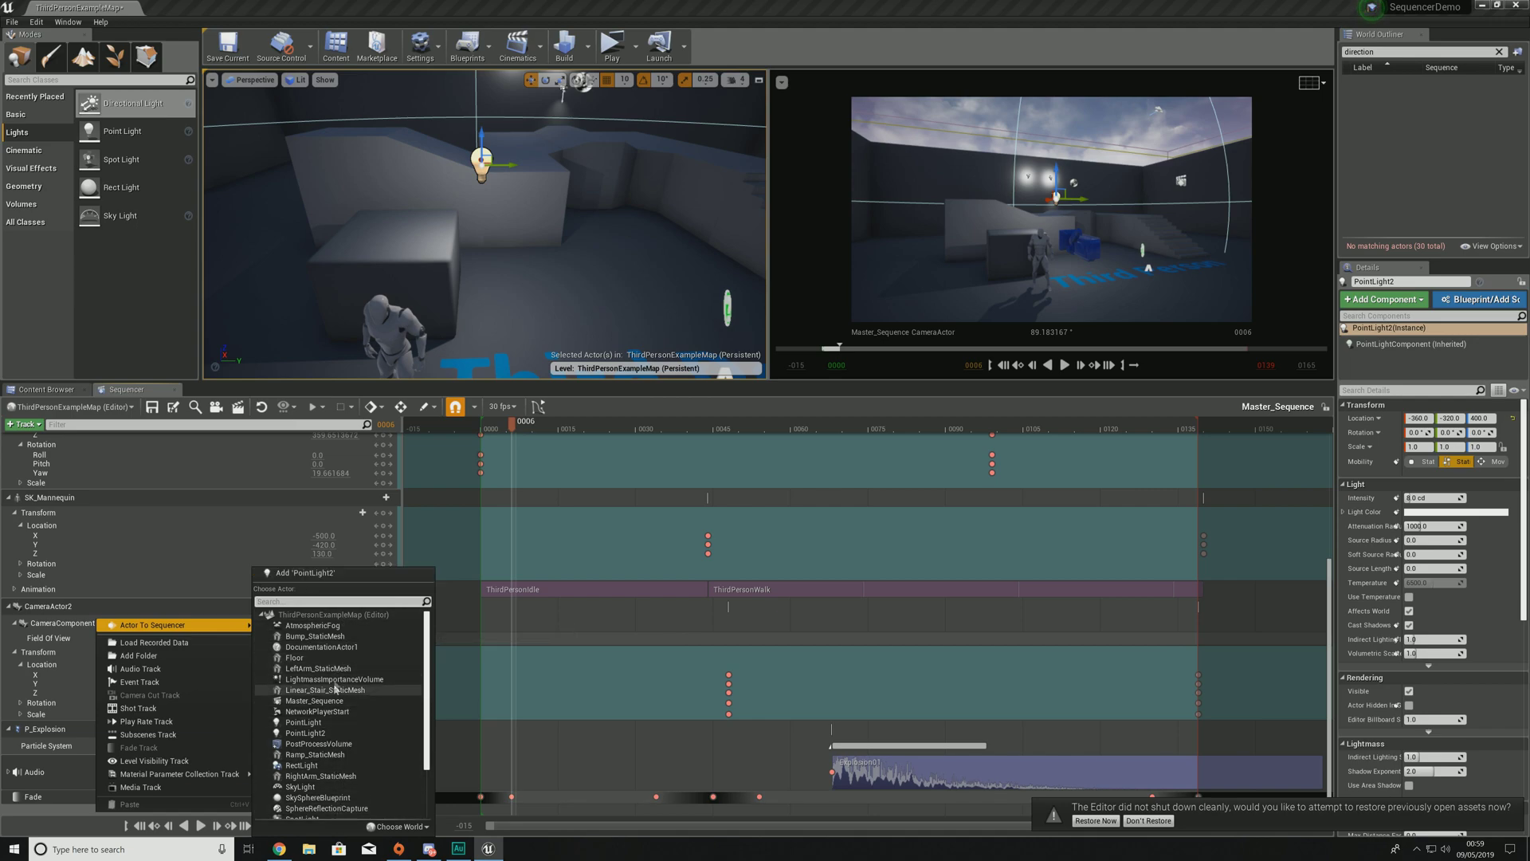
left_click(305, 573)
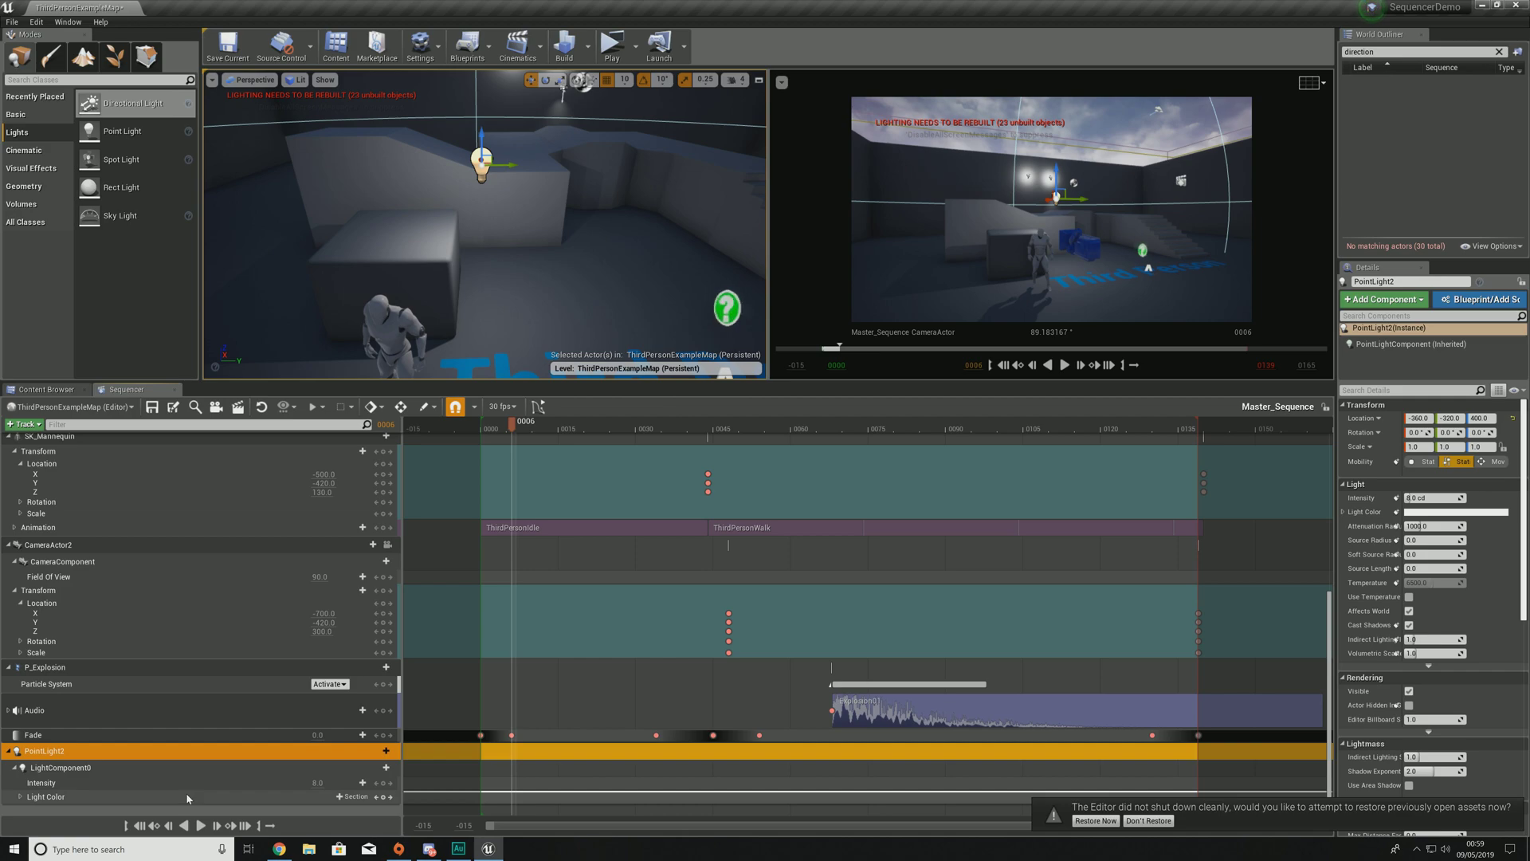
Step: Expand Light Color's channels and key PointLight2's Intensity at 0 on frame 0000
left_click(21, 797)
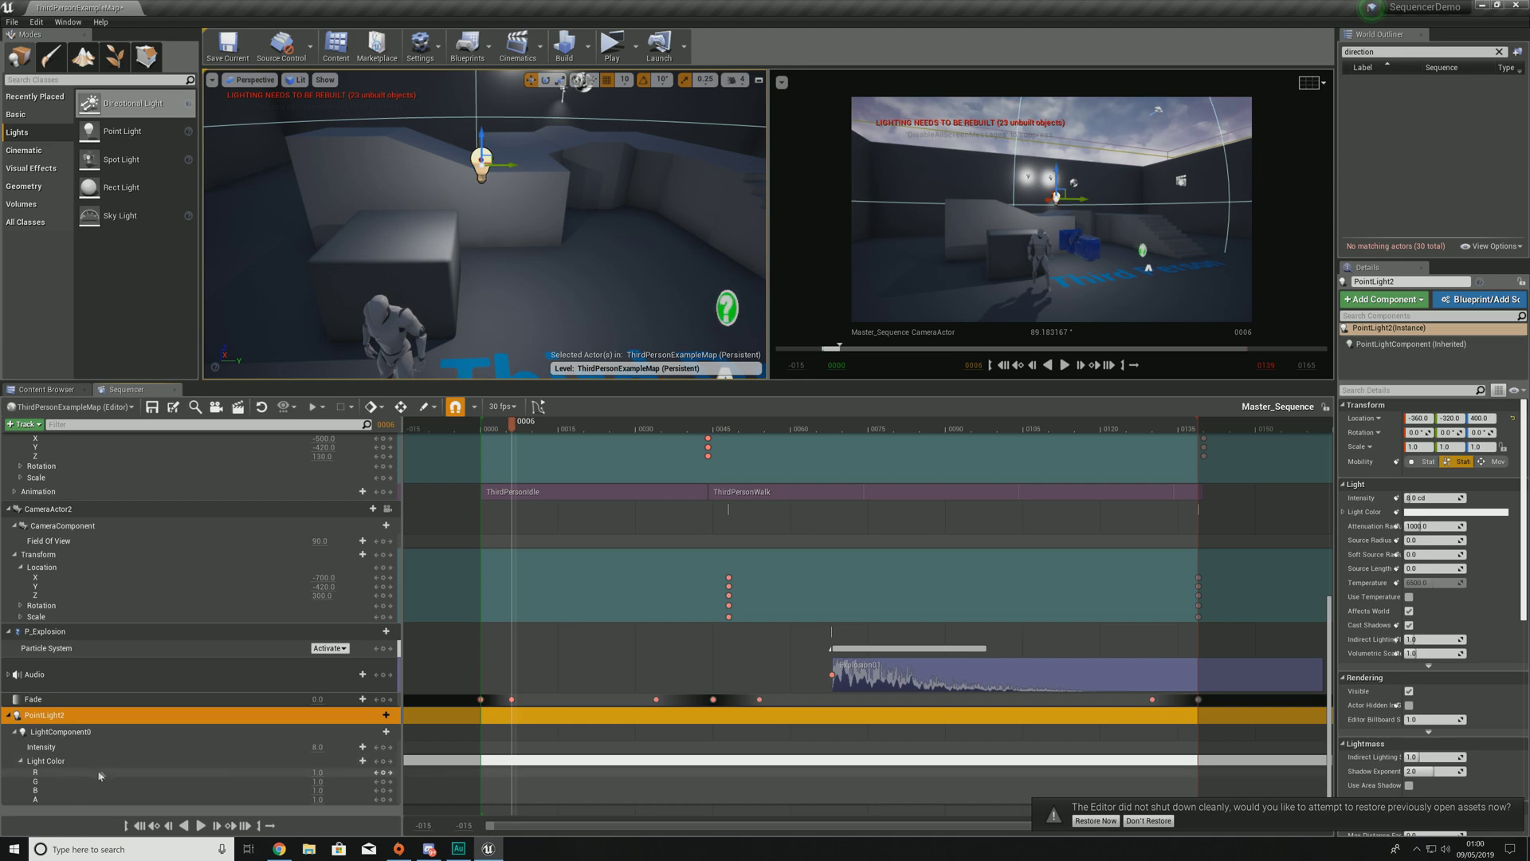
left_click_drag(514, 429, 578, 446)
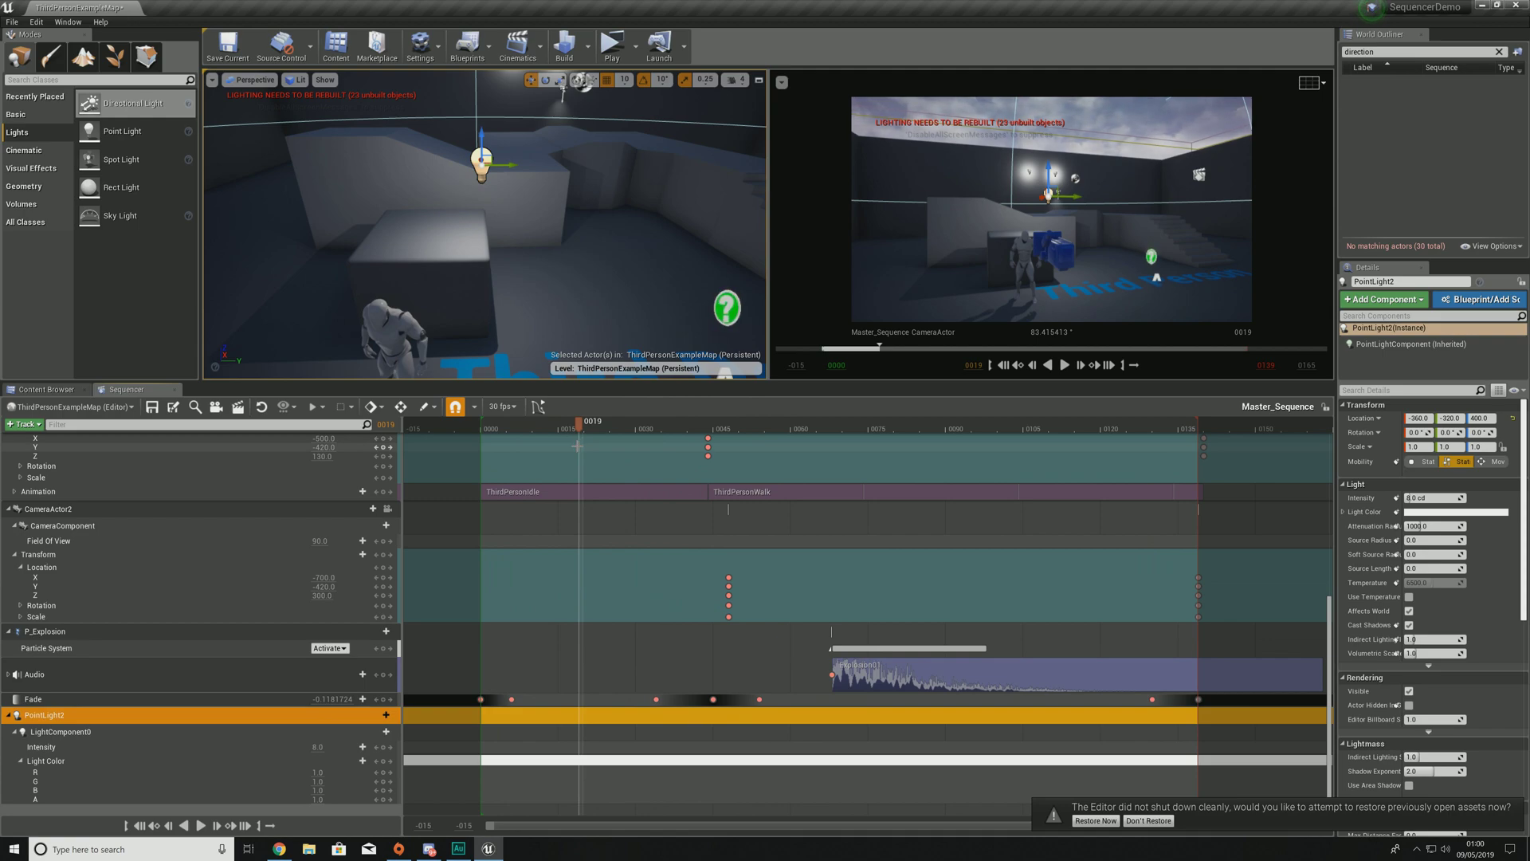
left_click_drag(578, 446, 481, 446)
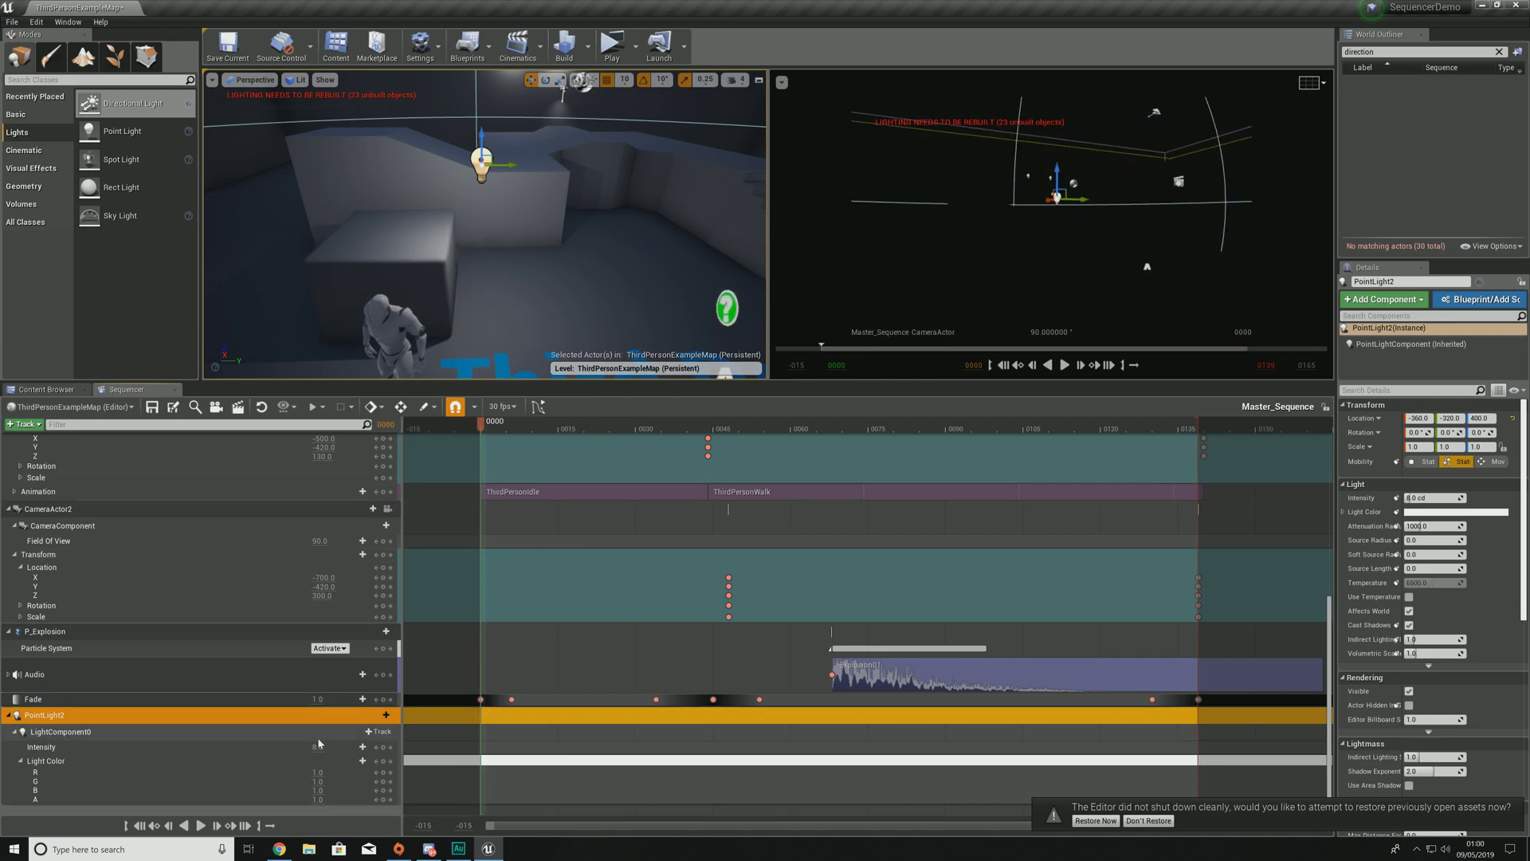
left_click_drag(318, 746, 271, 746)
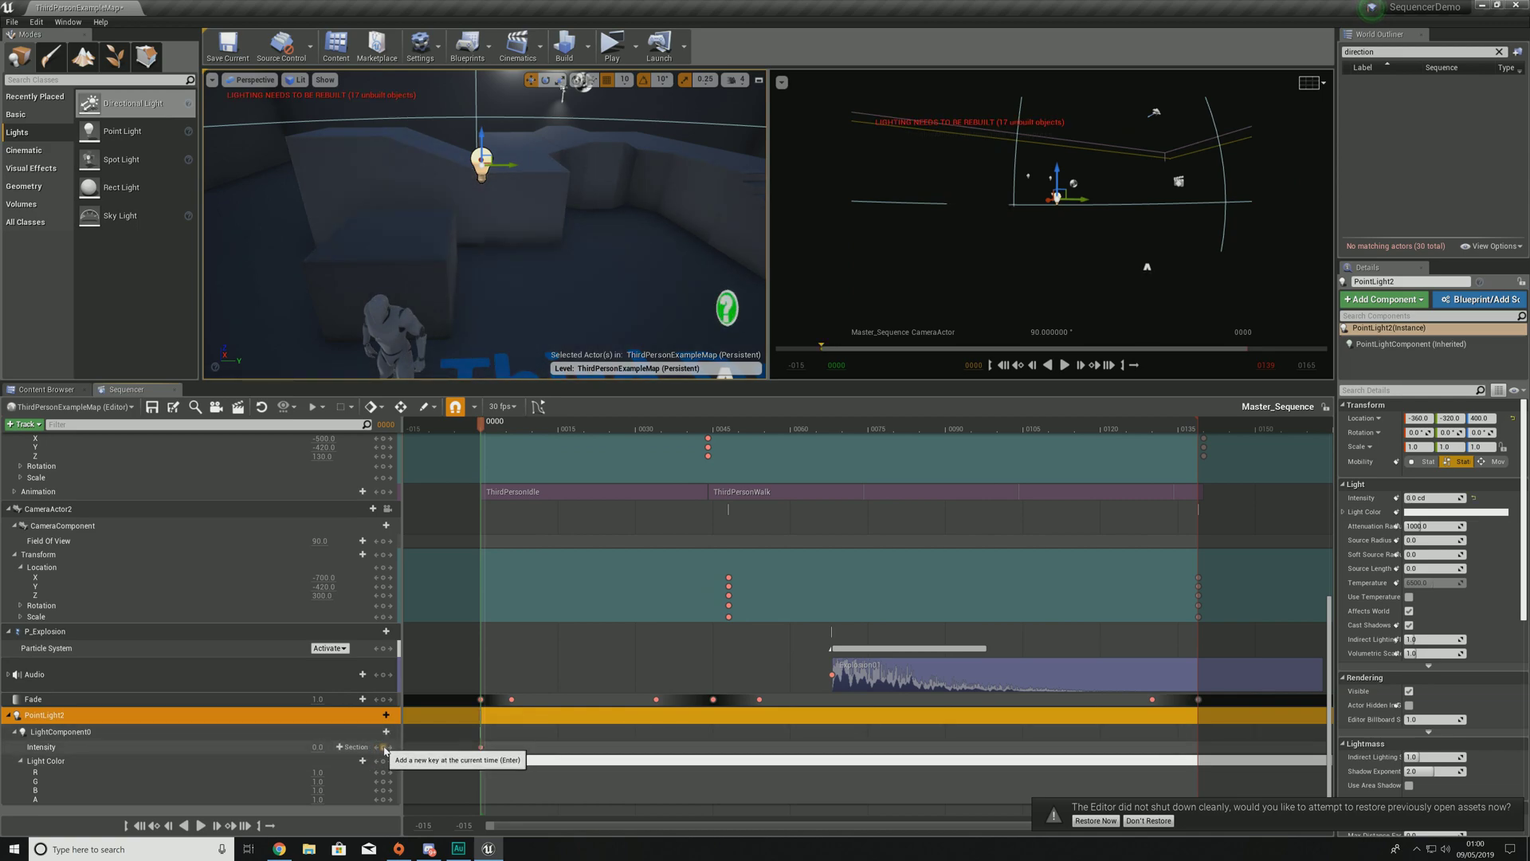
left_click(382, 747)
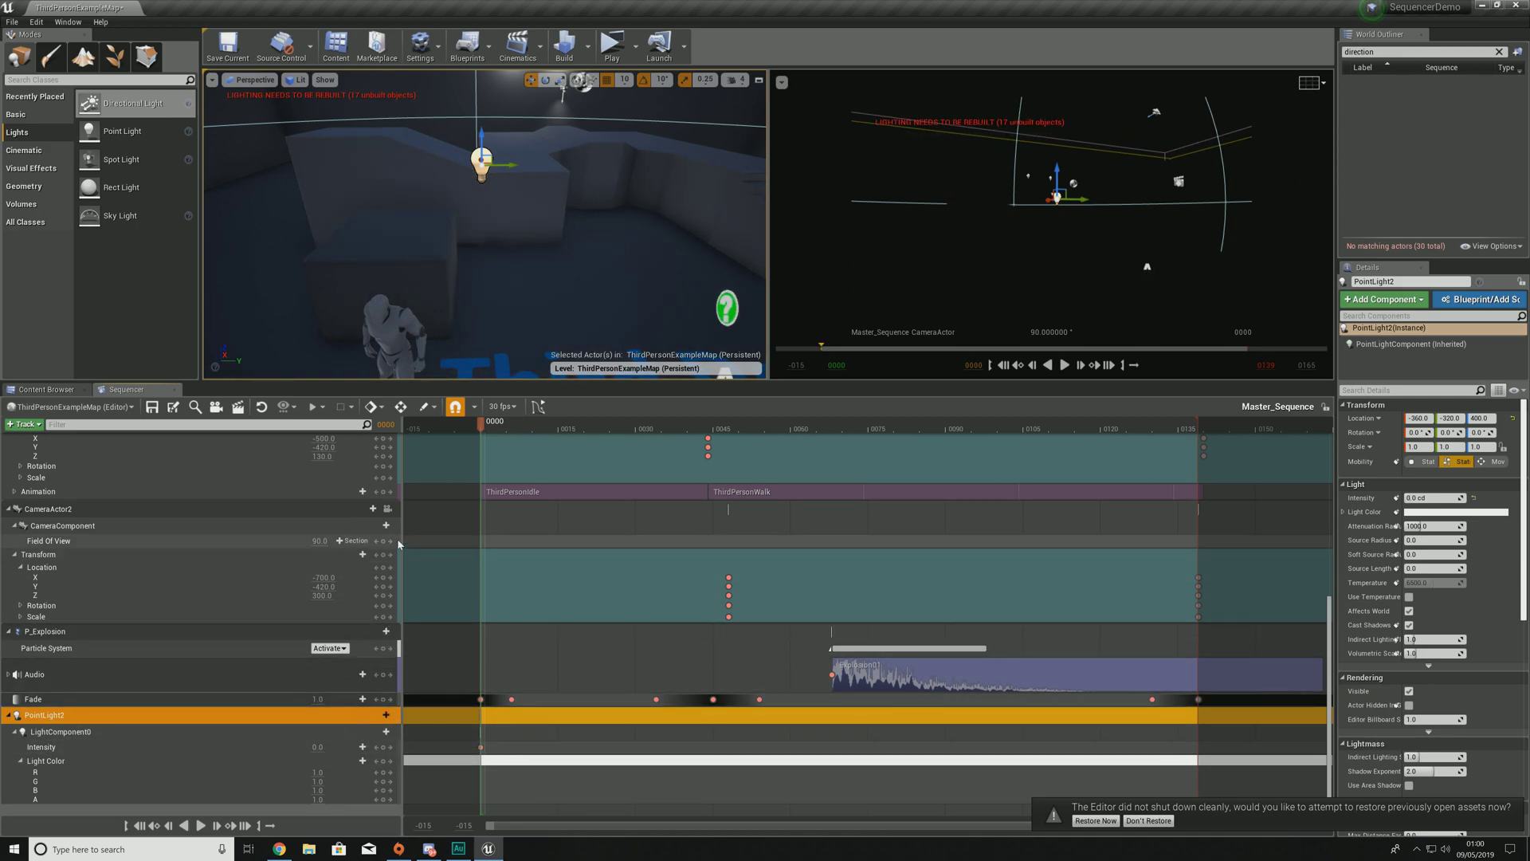
Step: Key the light at frame 0020, Intensity 50 then 15 at frame 0026, and 0 at 0029
left_click_drag(481, 422, 585, 436)
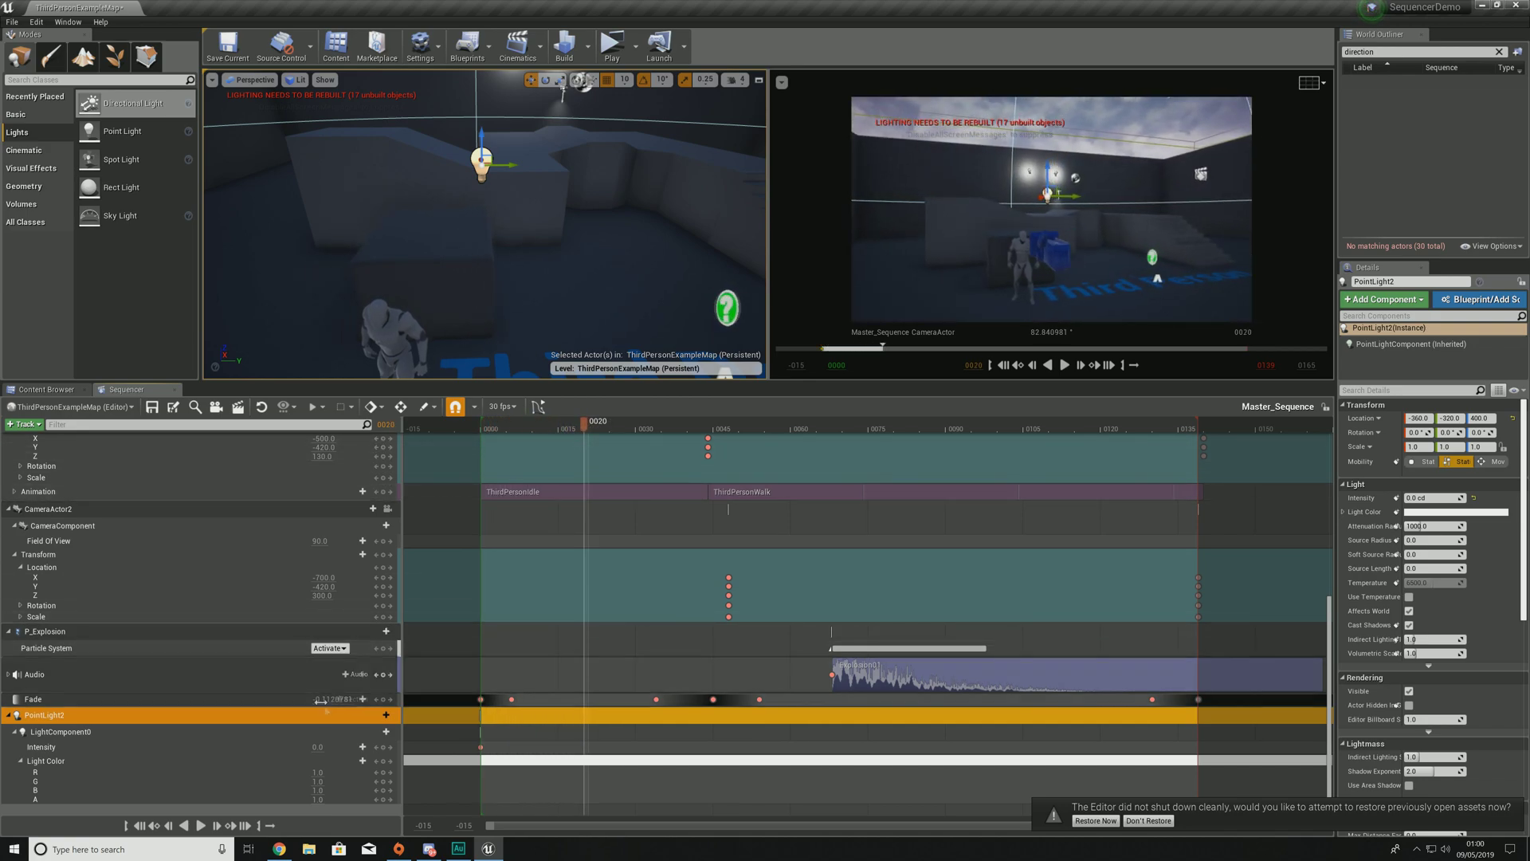
left_click(385, 763)
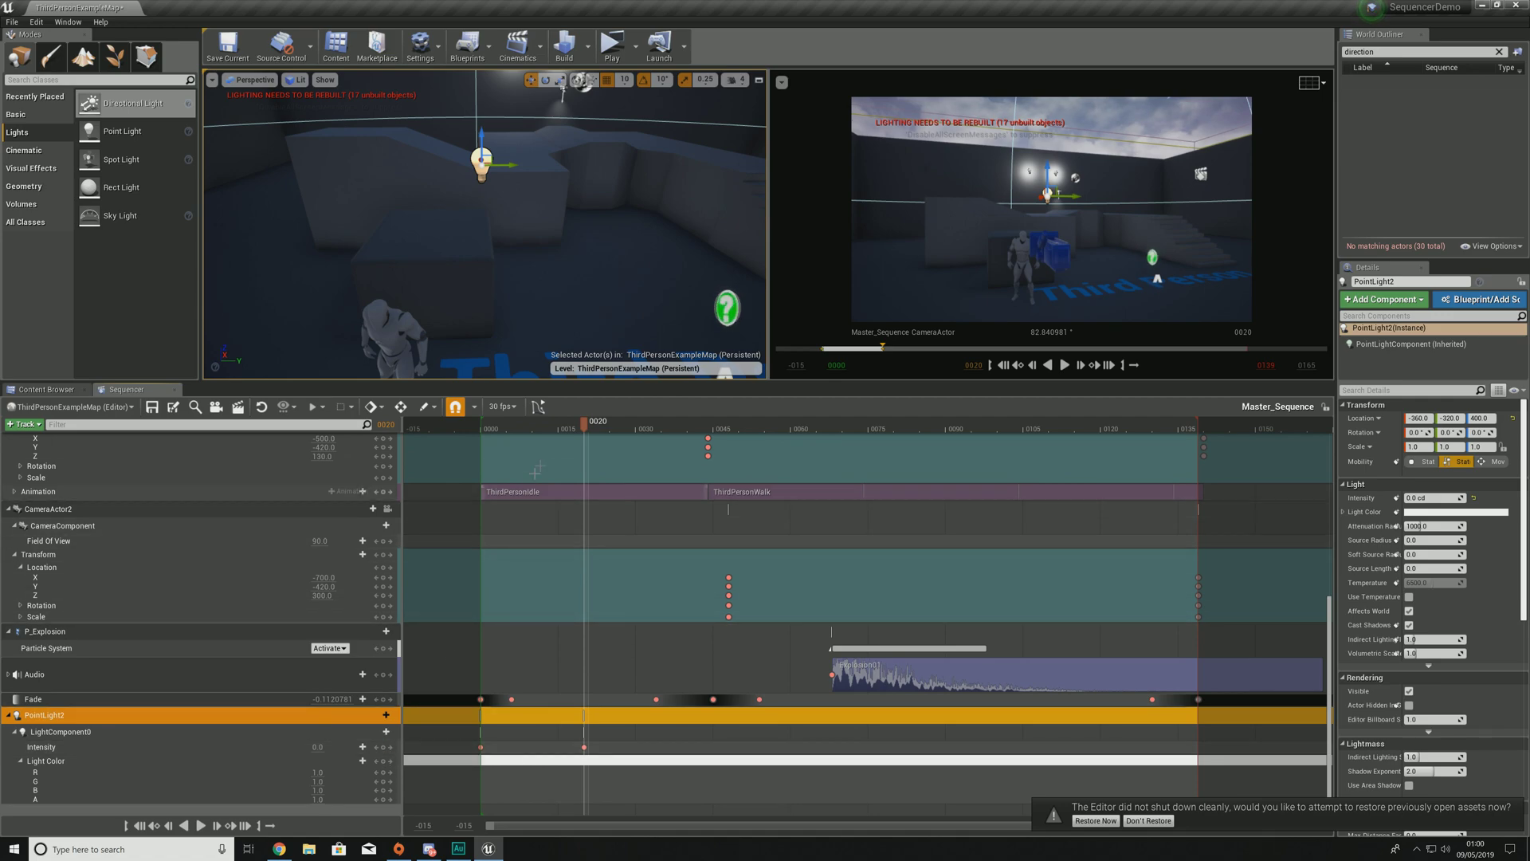
left_click_drag(584, 432, 615, 433)
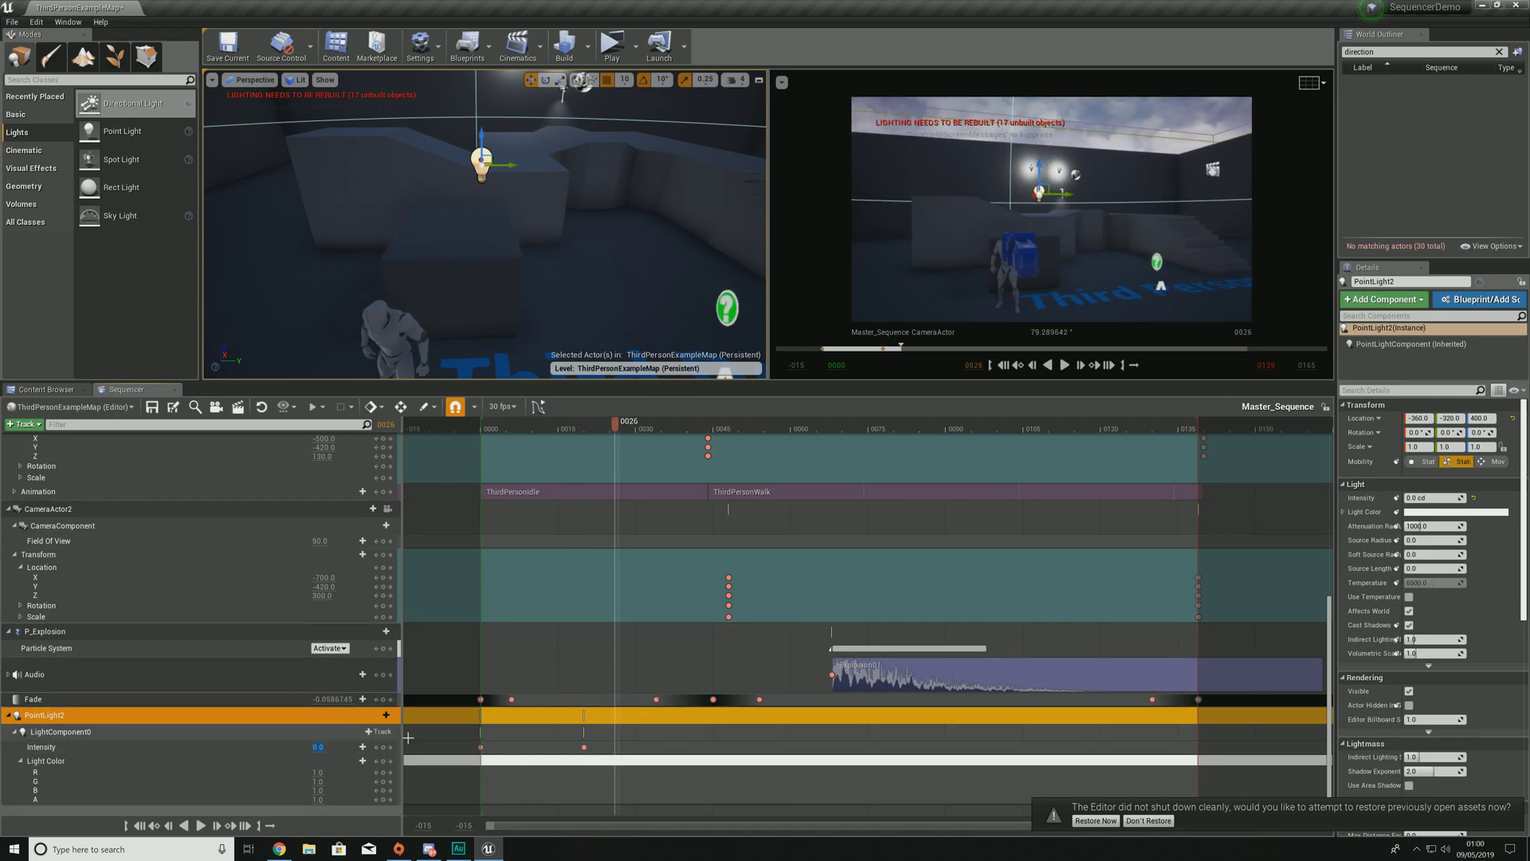
type("50")
key("Return")
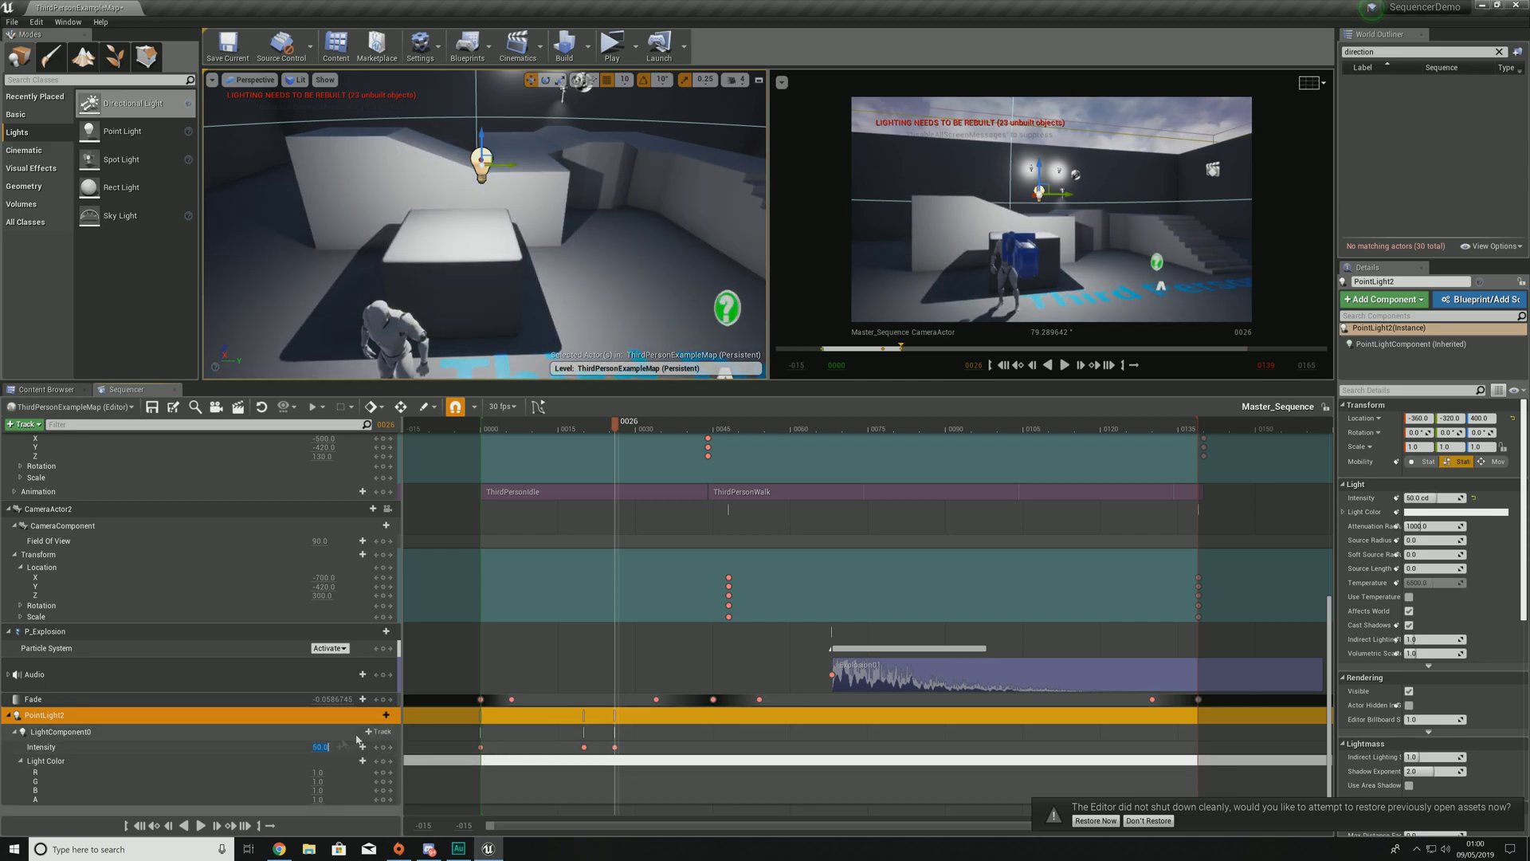
type("15")
key("Return")
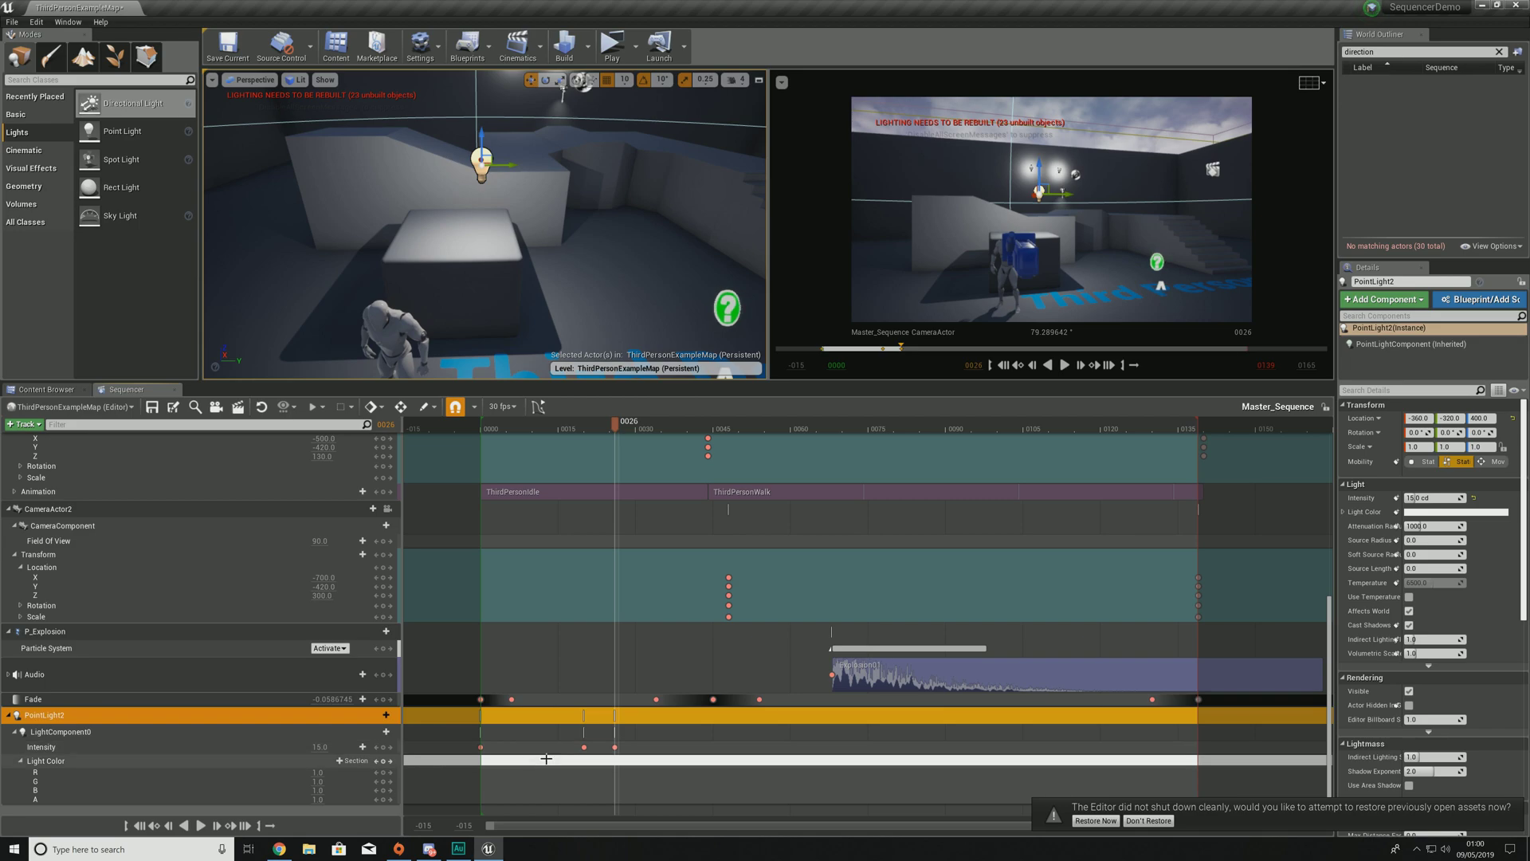
left_click(615, 746)
key("Right")
key("Right")
key("Right")
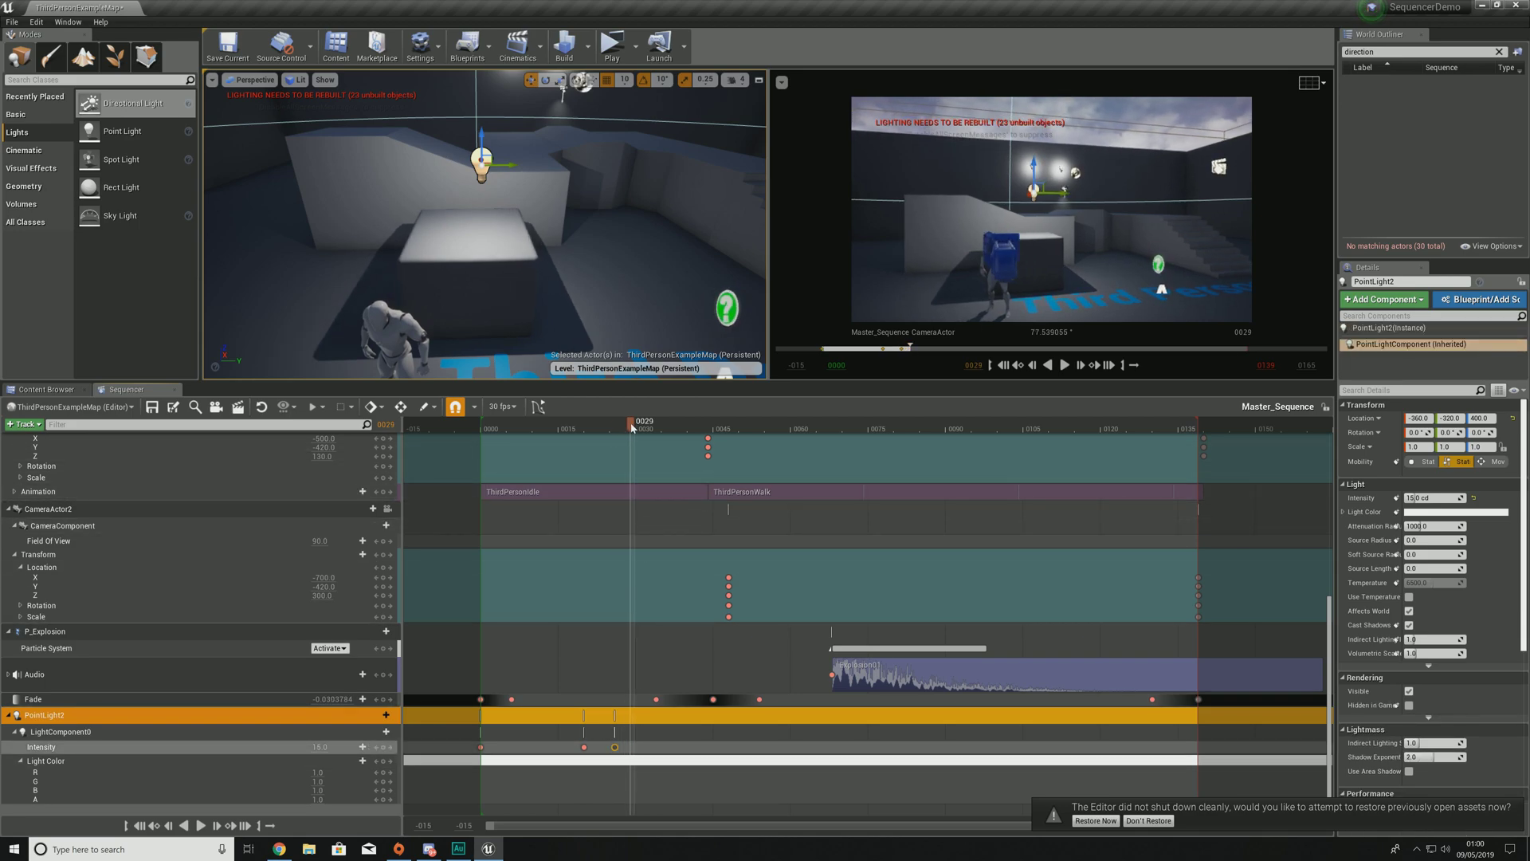
left_click(320, 747)
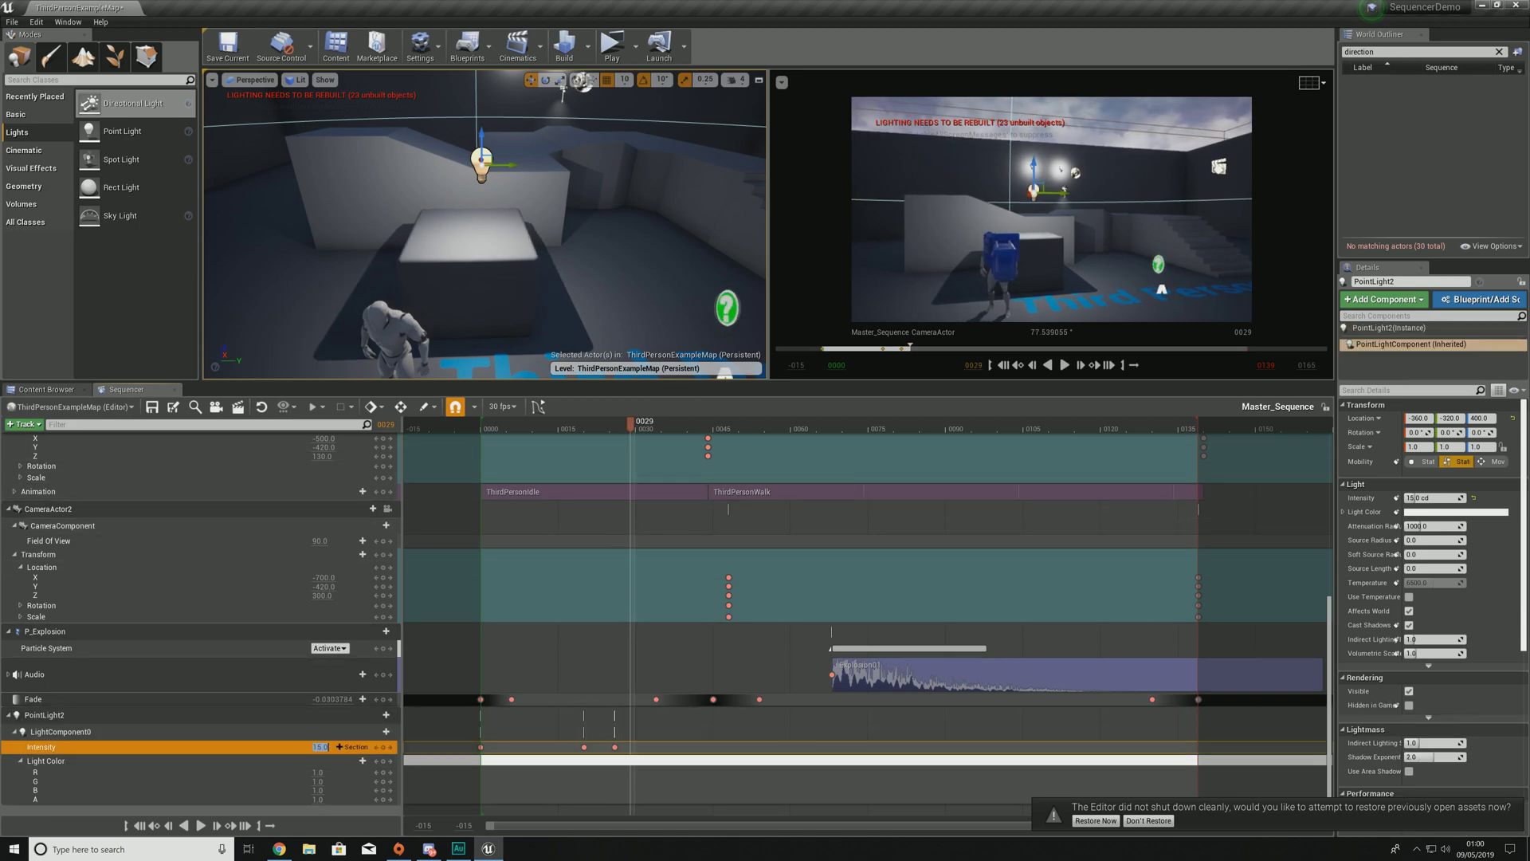
type("0")
key("Return")
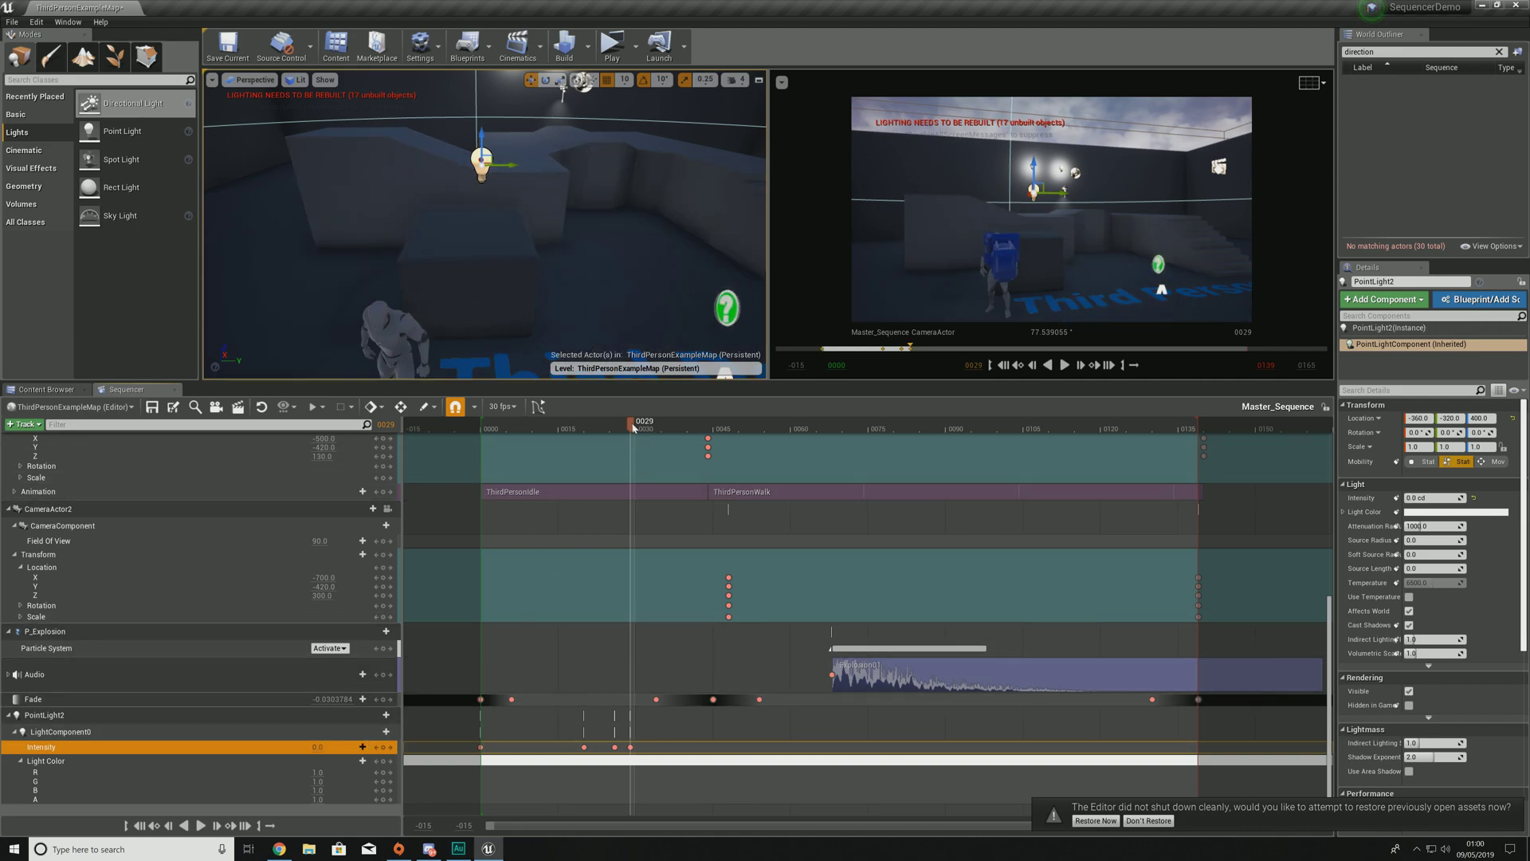
Step: Key Intensity 15 at frame 0032 and 0 at 0035, then preview the flicker
left_click_drag(633, 427, 651, 427)
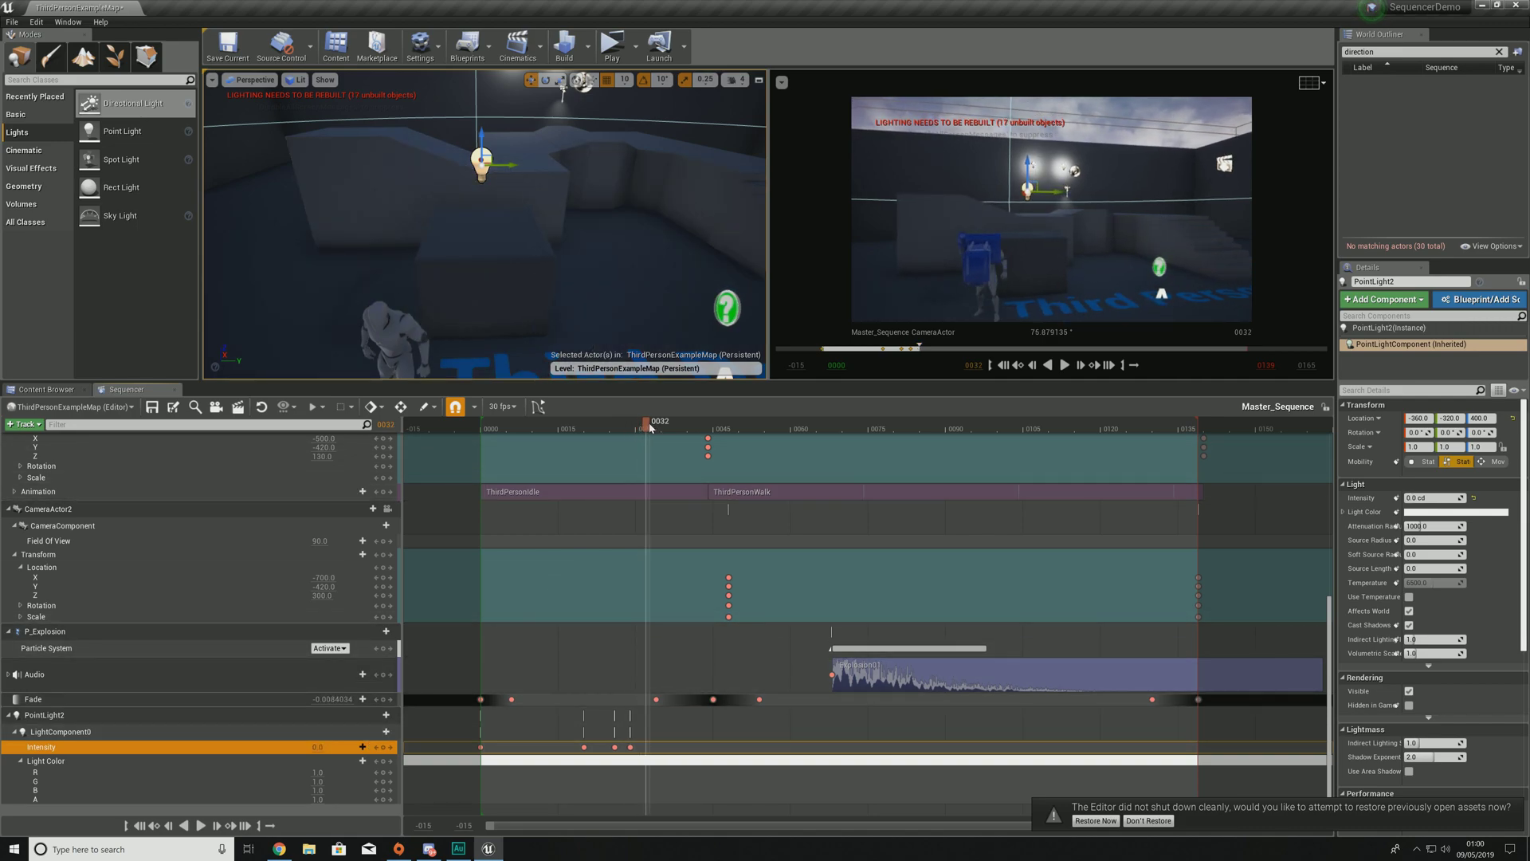
left_click(319, 747)
type("15")
key("Return")
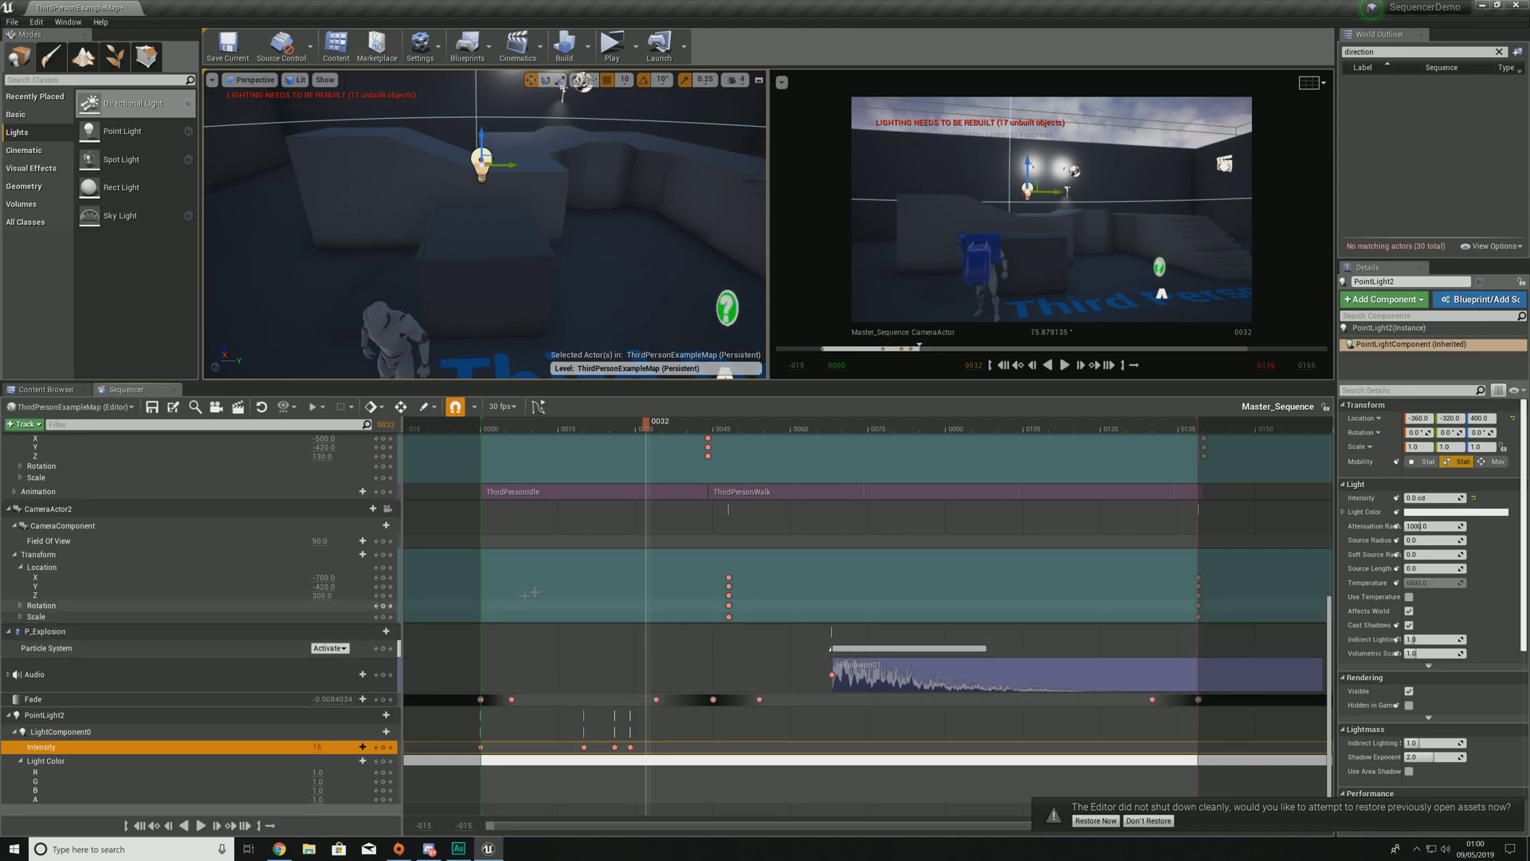
key("Right")
key("Right")
key("Right")
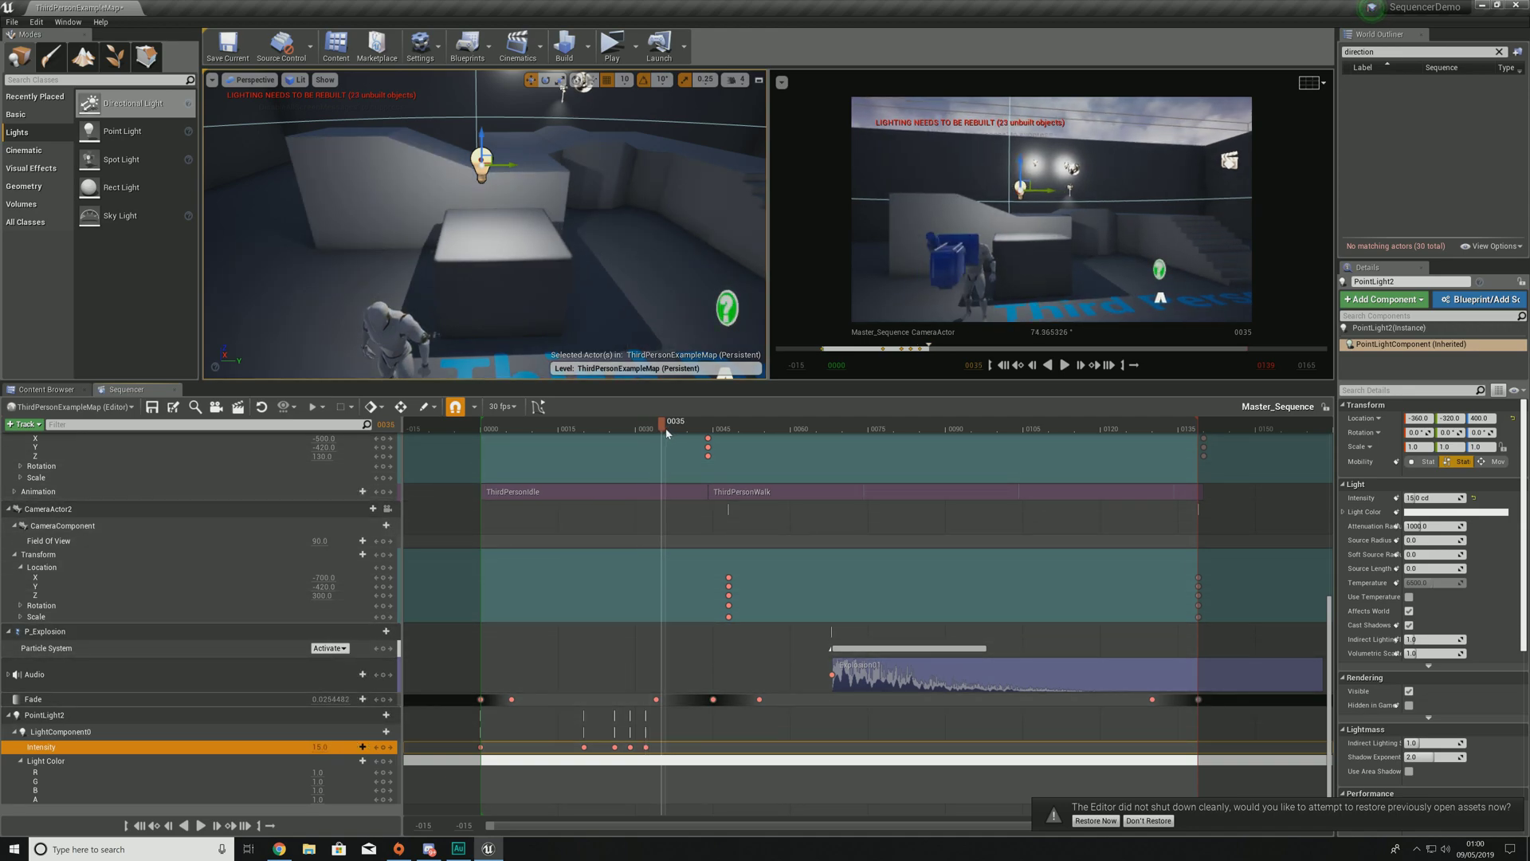
left_click(320, 747)
type("0")
key("Return")
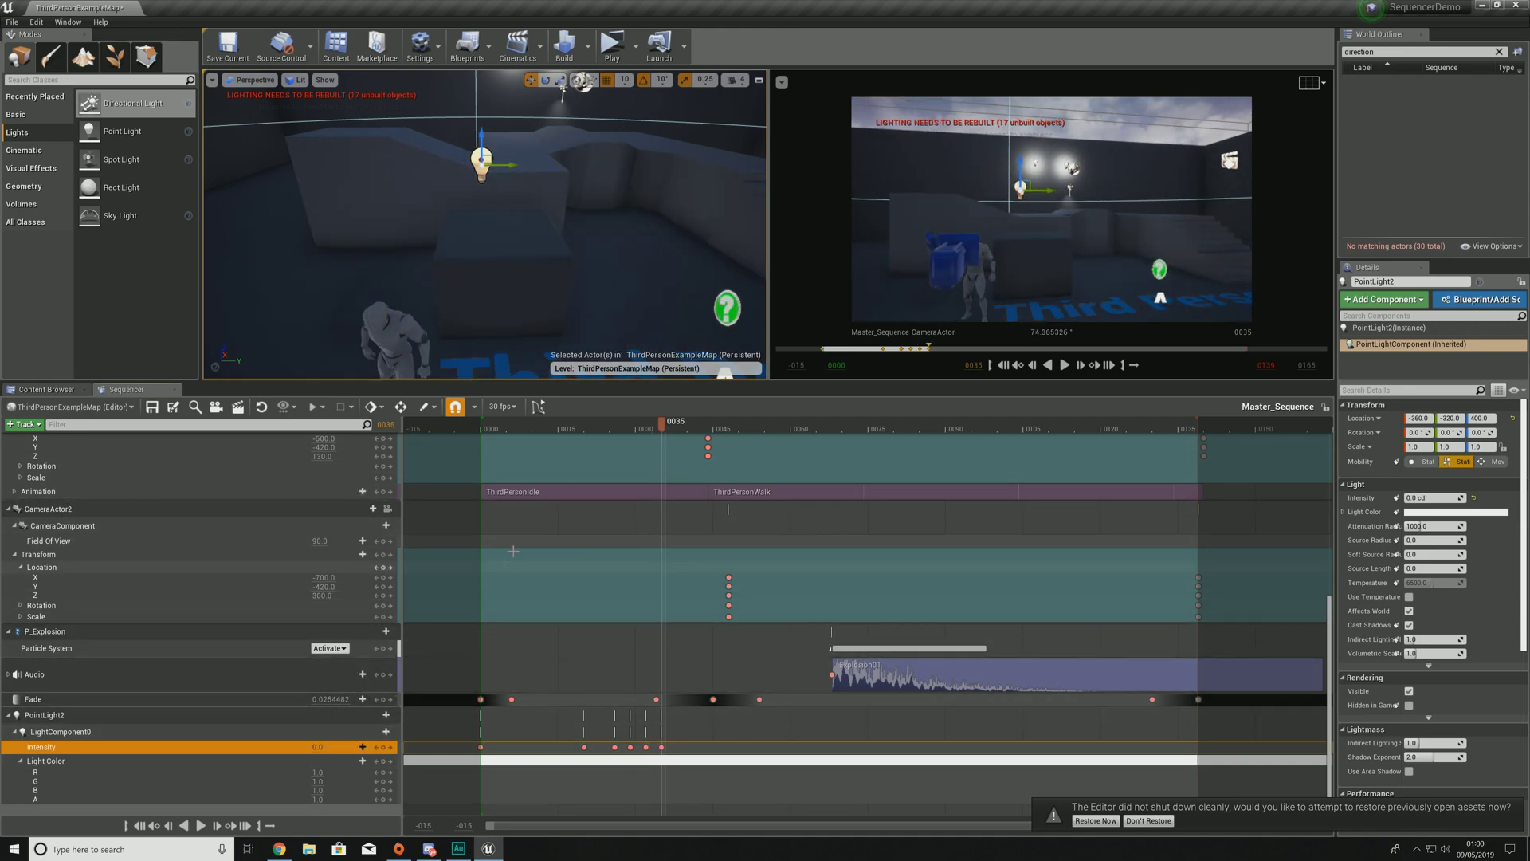
left_click_drag(670, 424, 487, 438)
key("space")
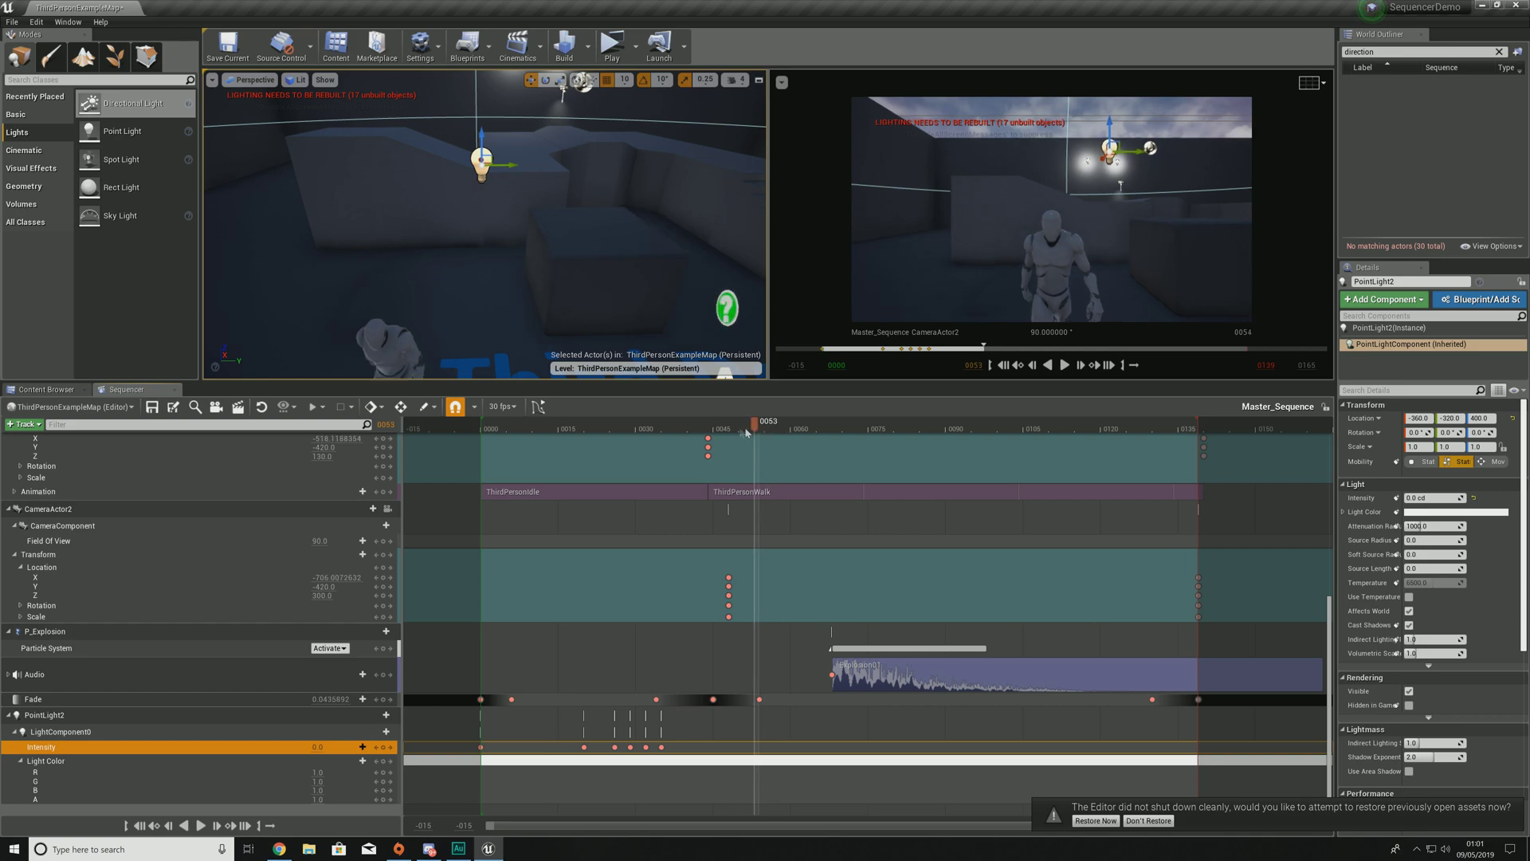
Step: Key Intensity 15 at frame 0038, 0 at 0040 and 10 at 0042
left_click(677, 425)
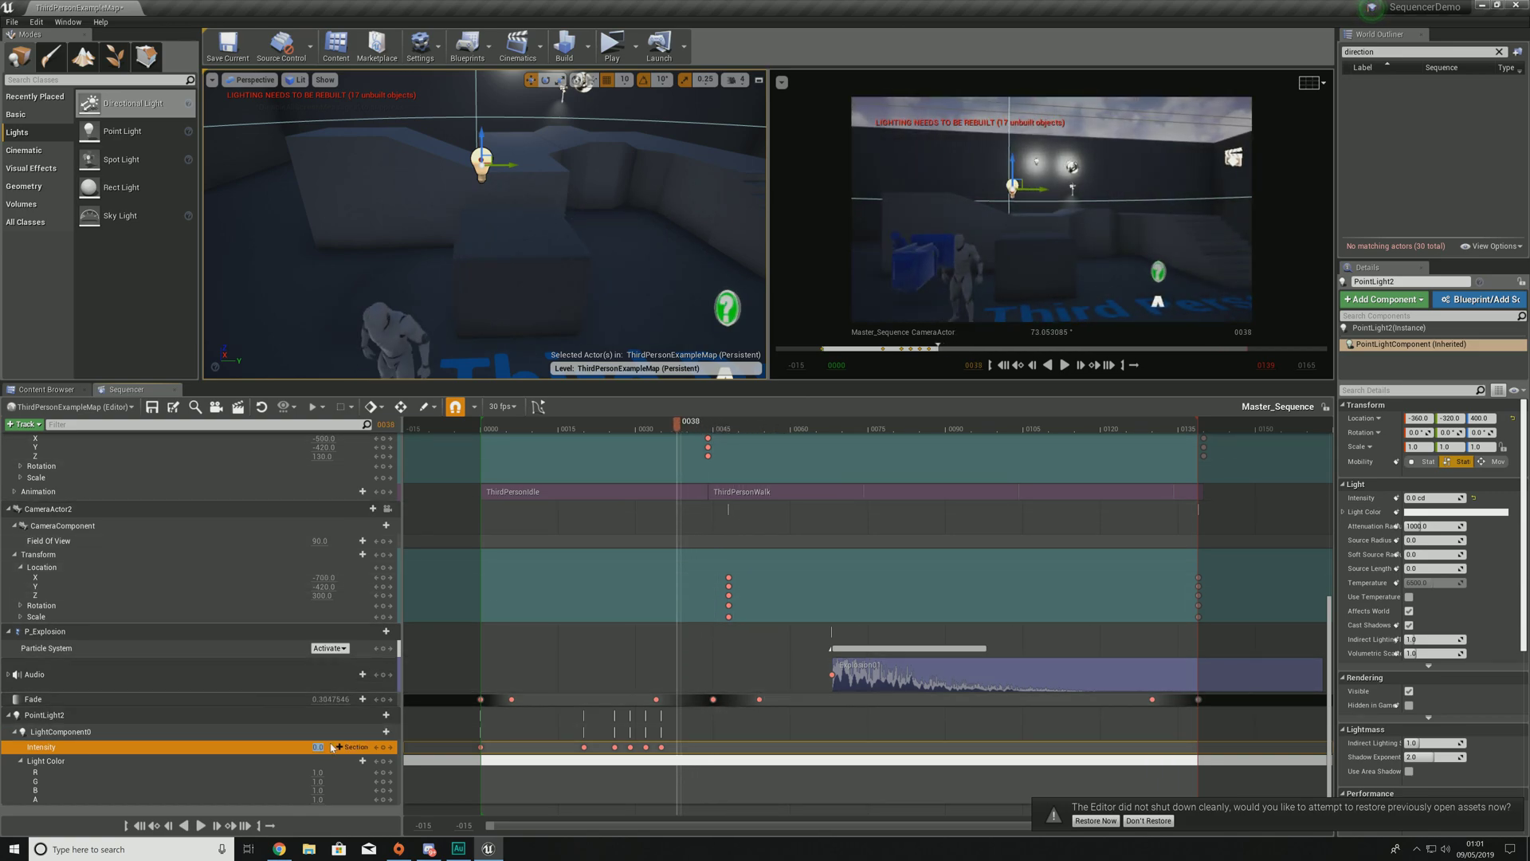
type("15")
key("Return")
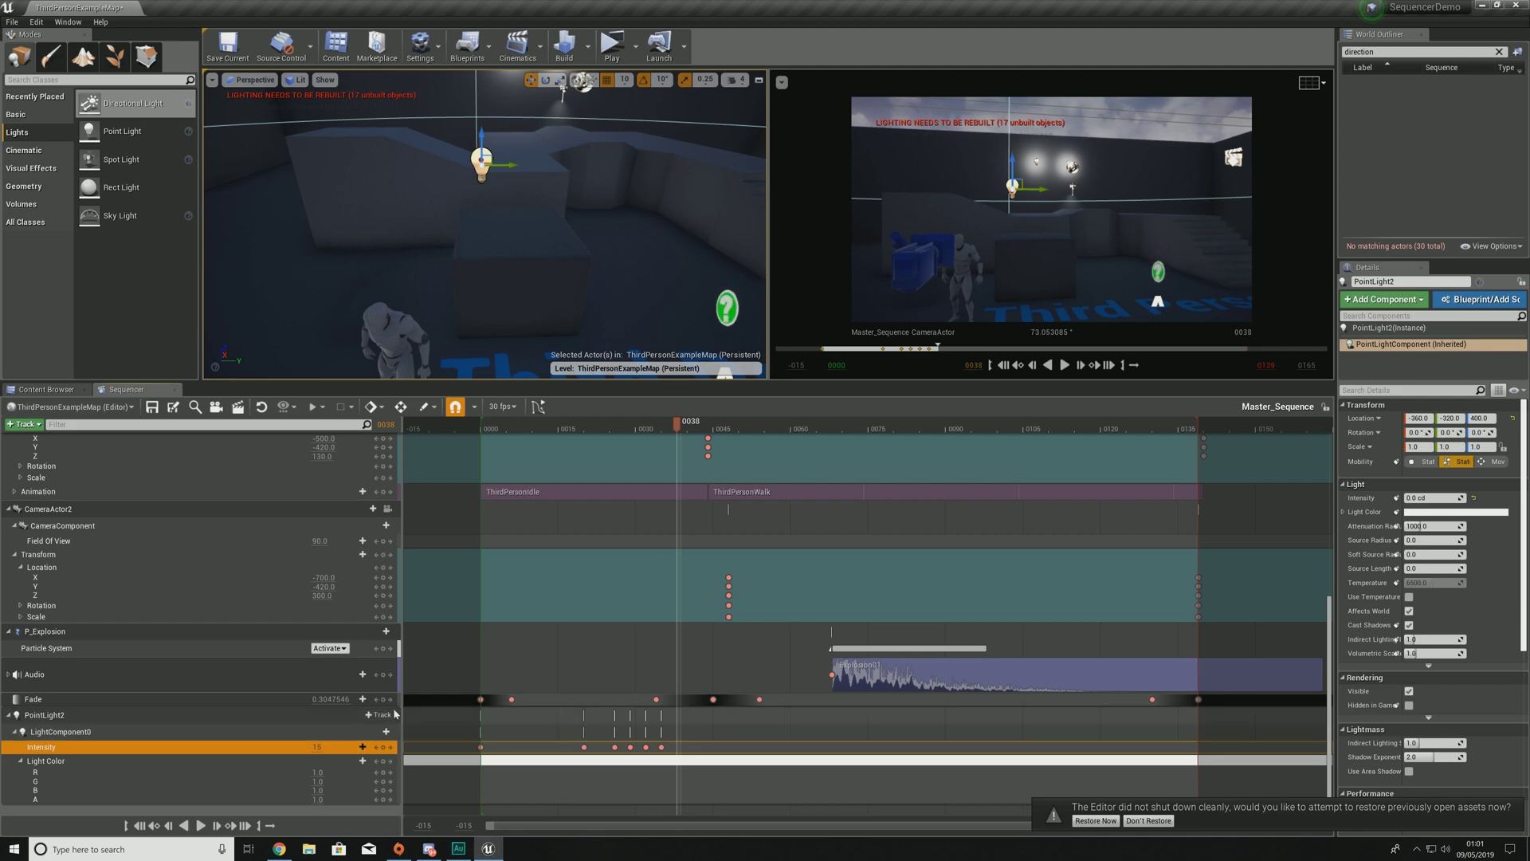
left_click_drag(677, 426, 690, 430)
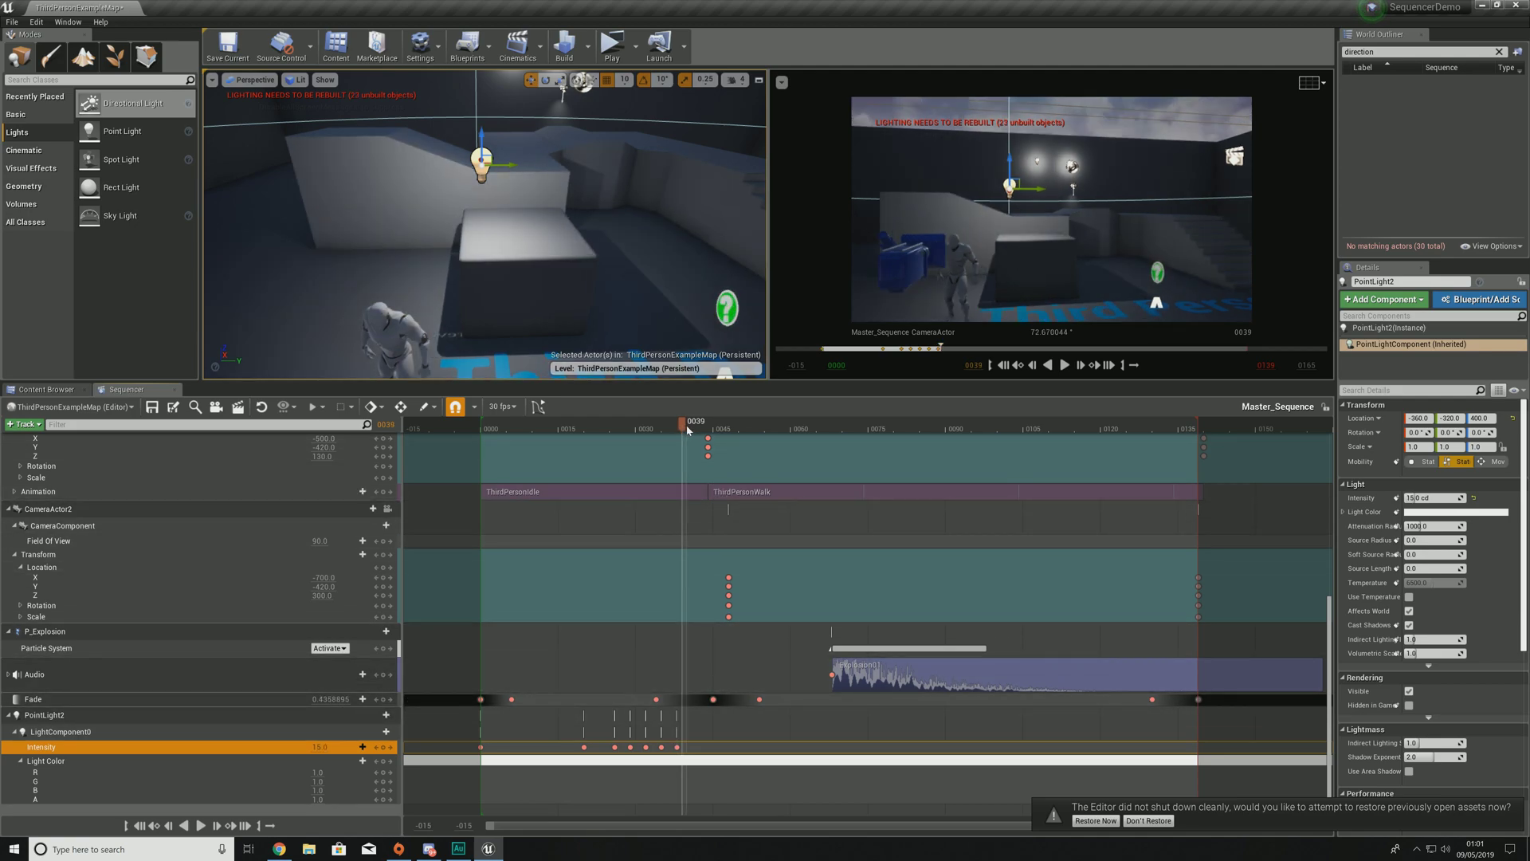
left_click(319, 747)
type("0")
key("Return")
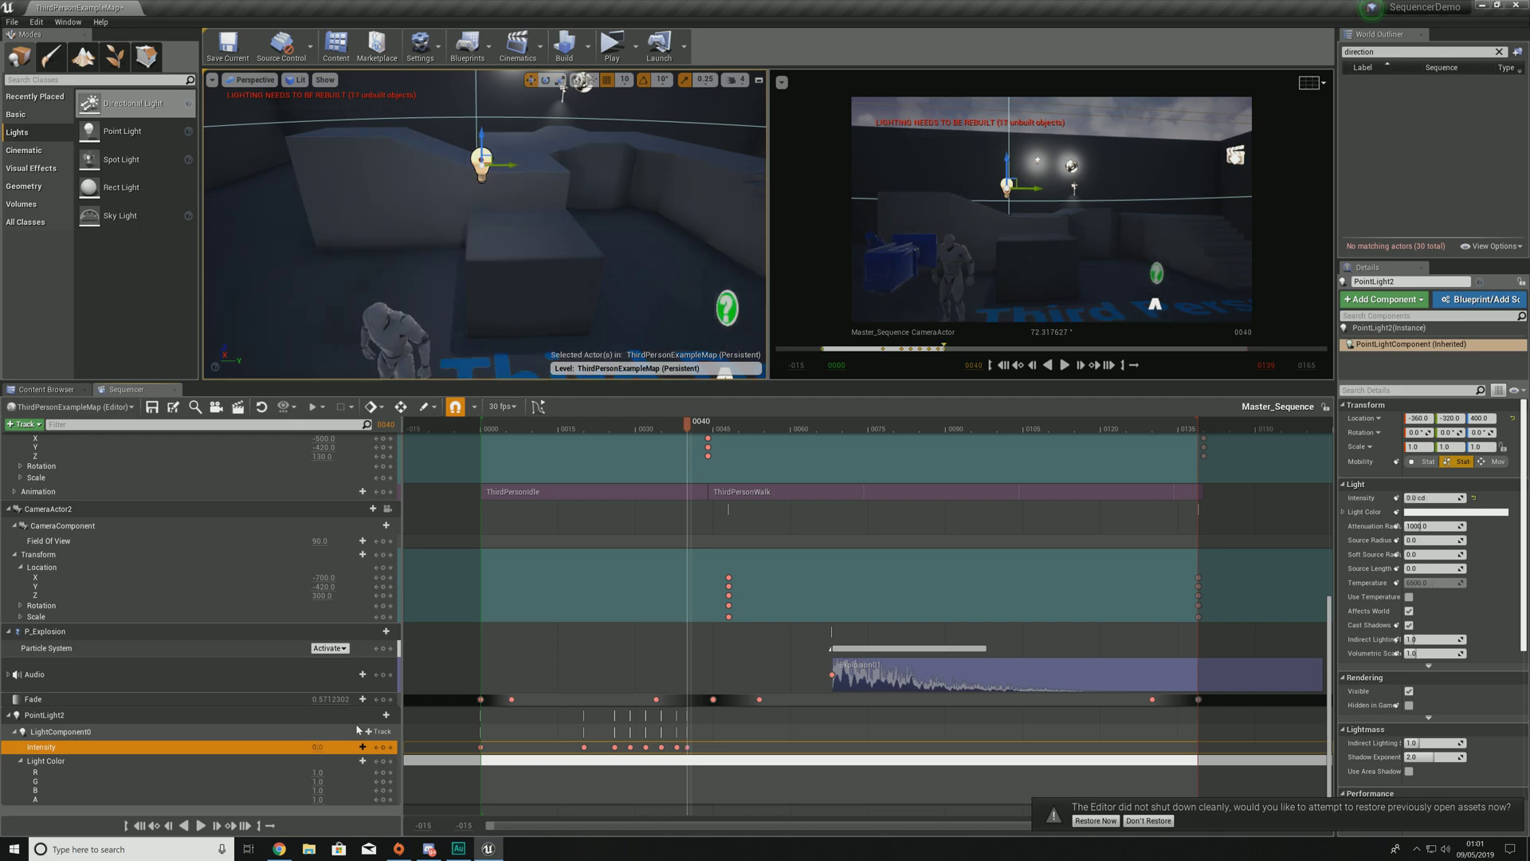
left_click(697, 427)
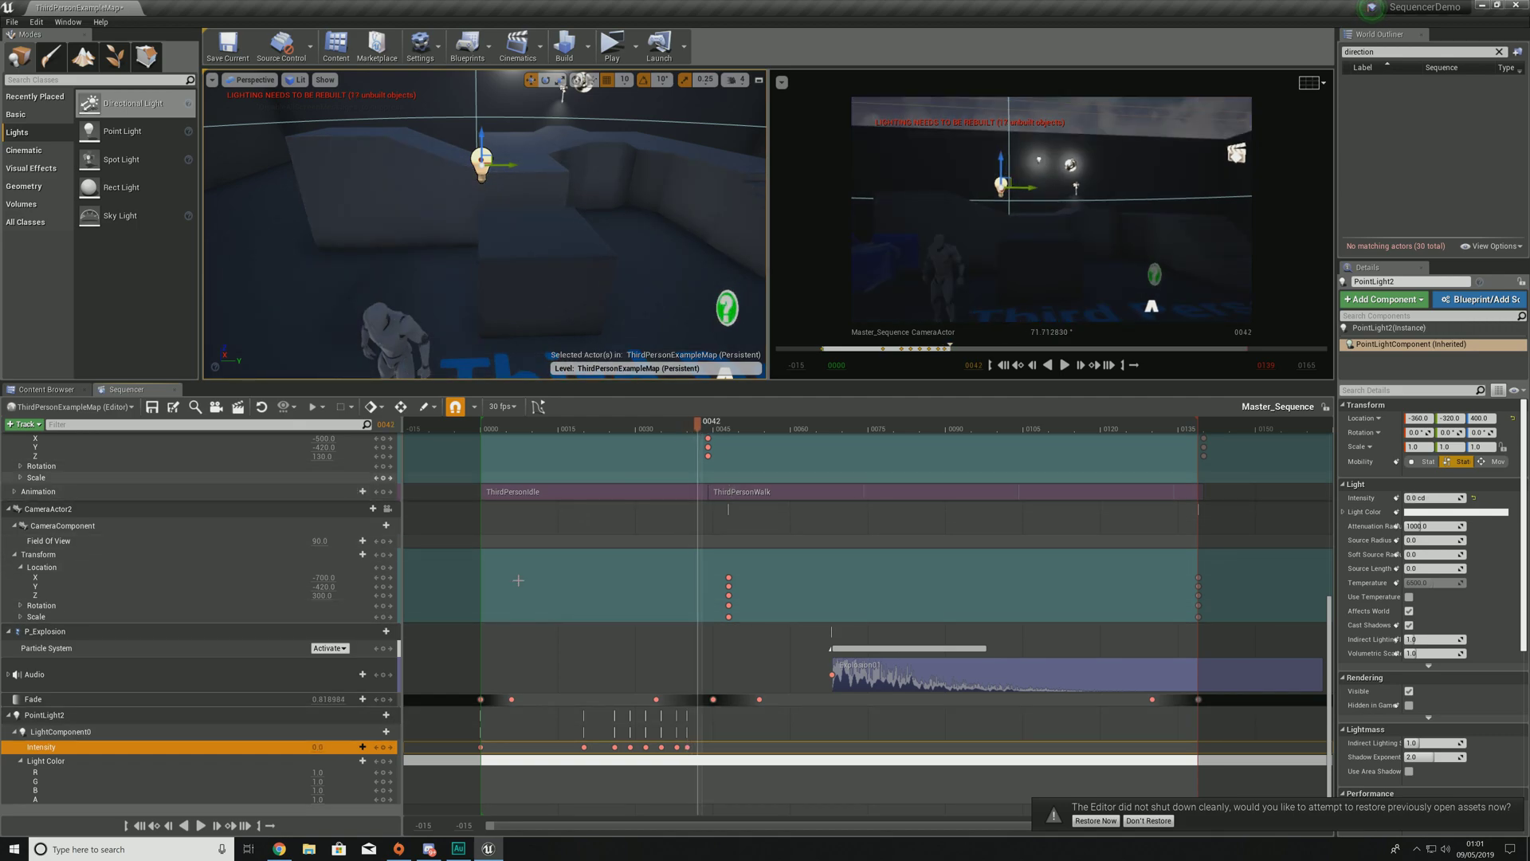
left_click(320, 746)
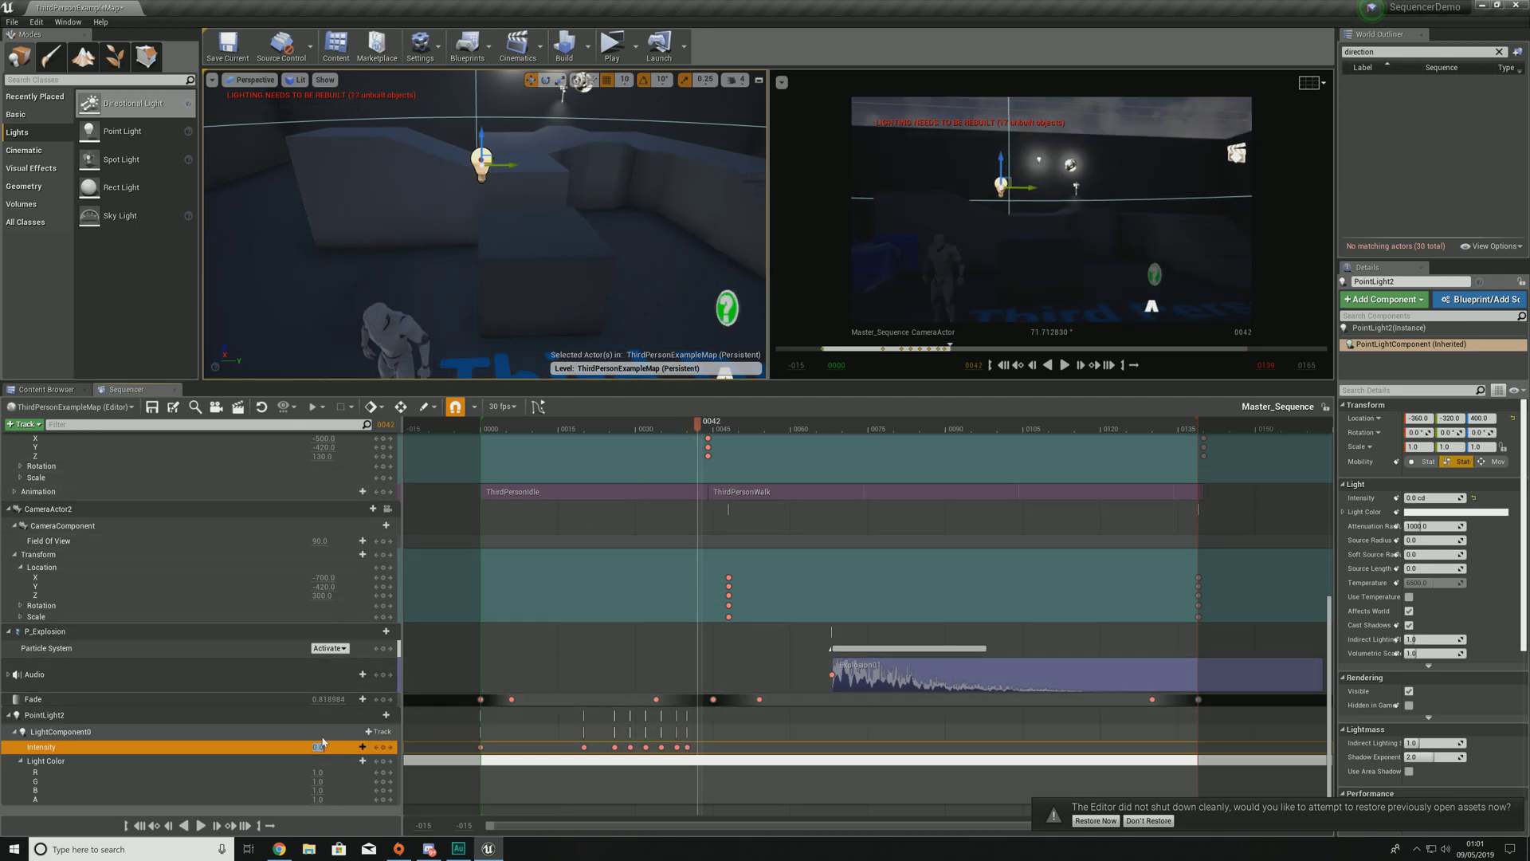
type("10")
key("Return")
left_click_drag(685, 431, 488, 431)
key("space")
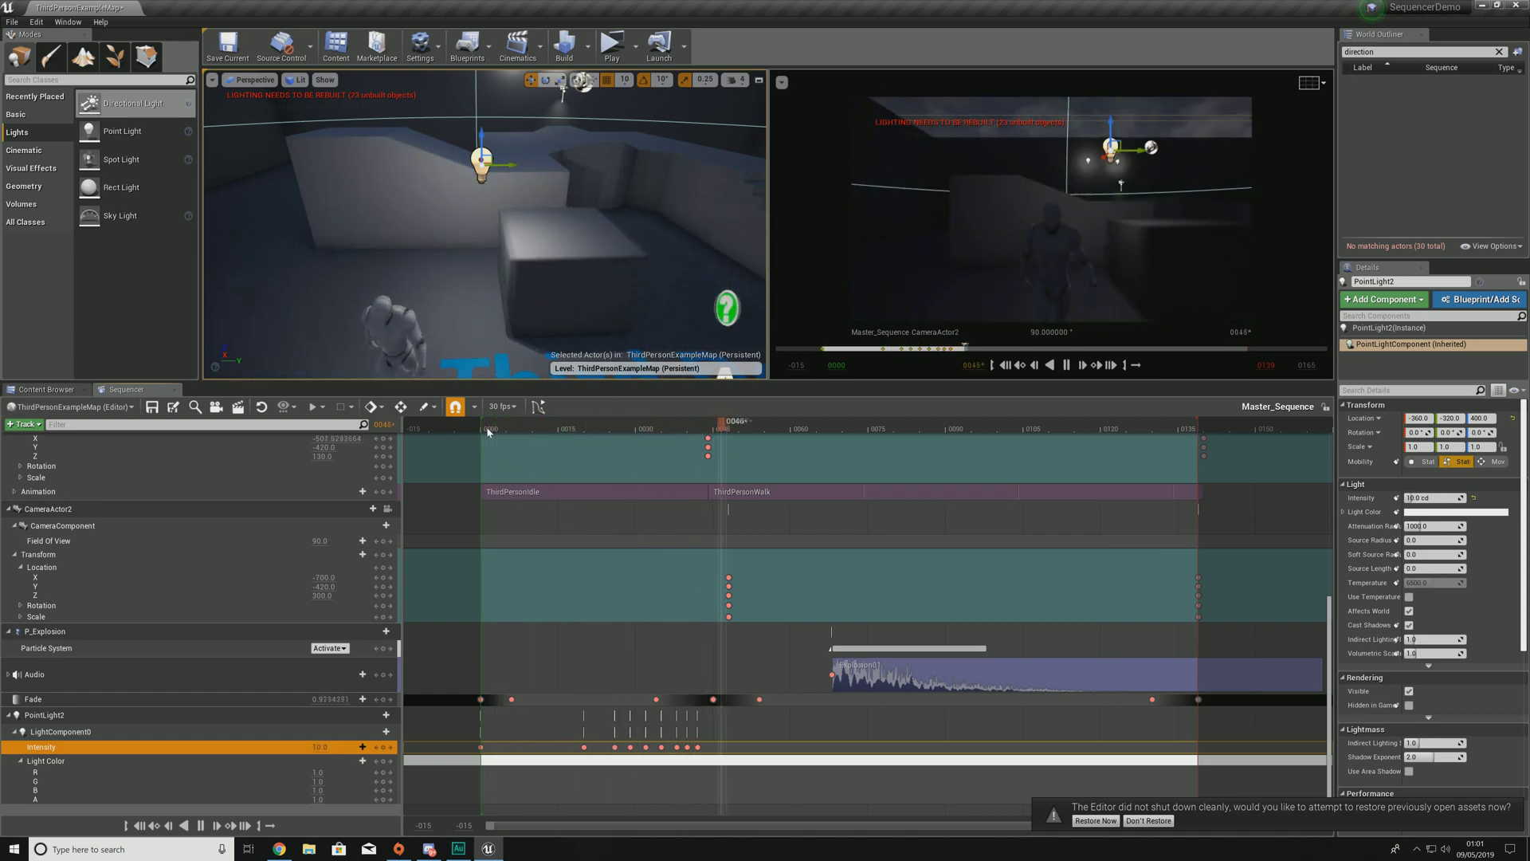
key("space")
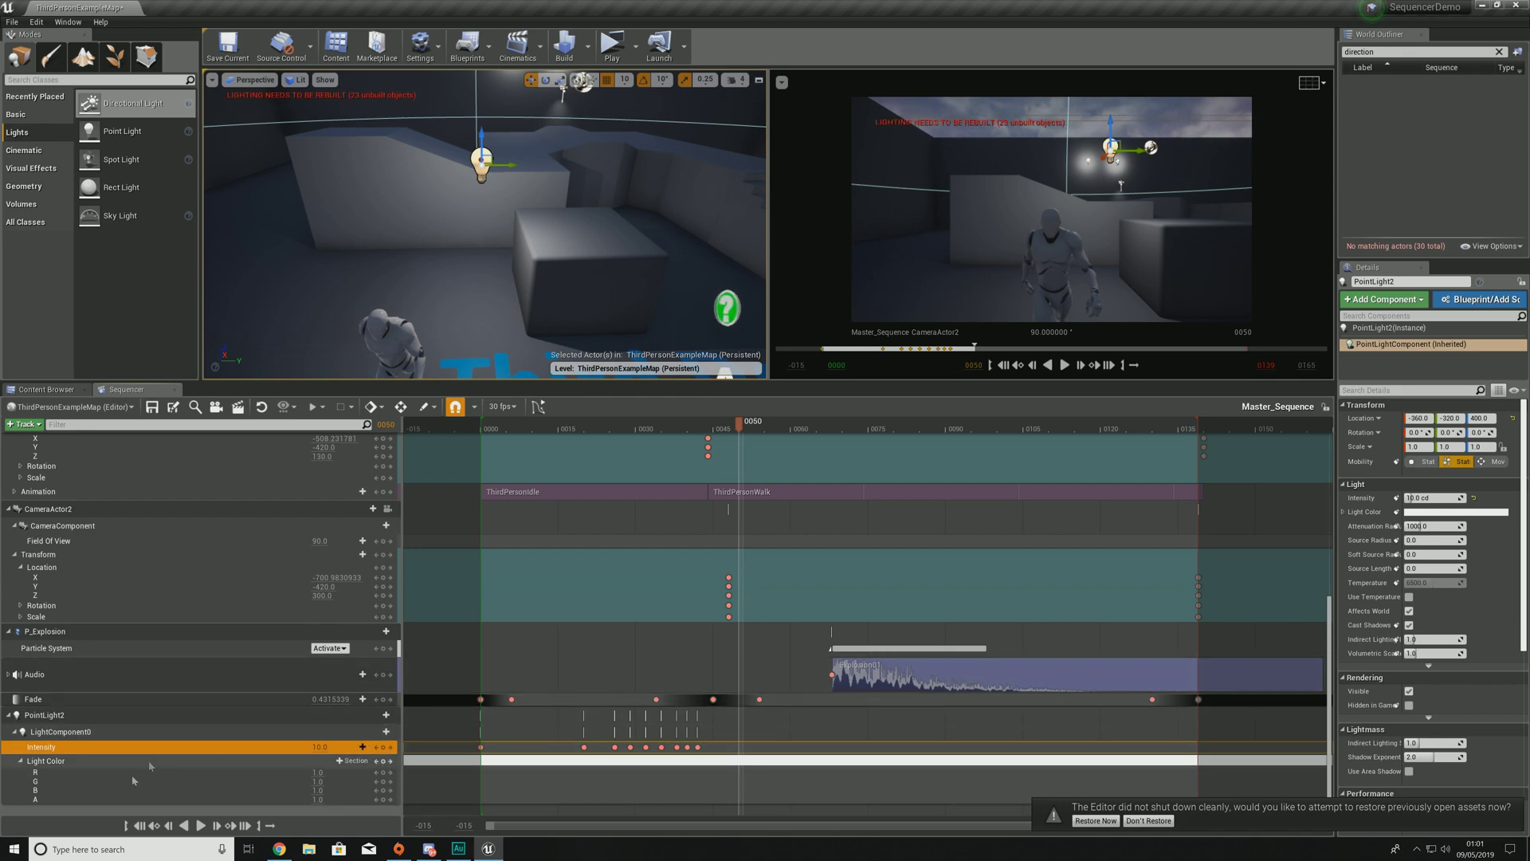
left_click_drag(739, 423, 480, 458)
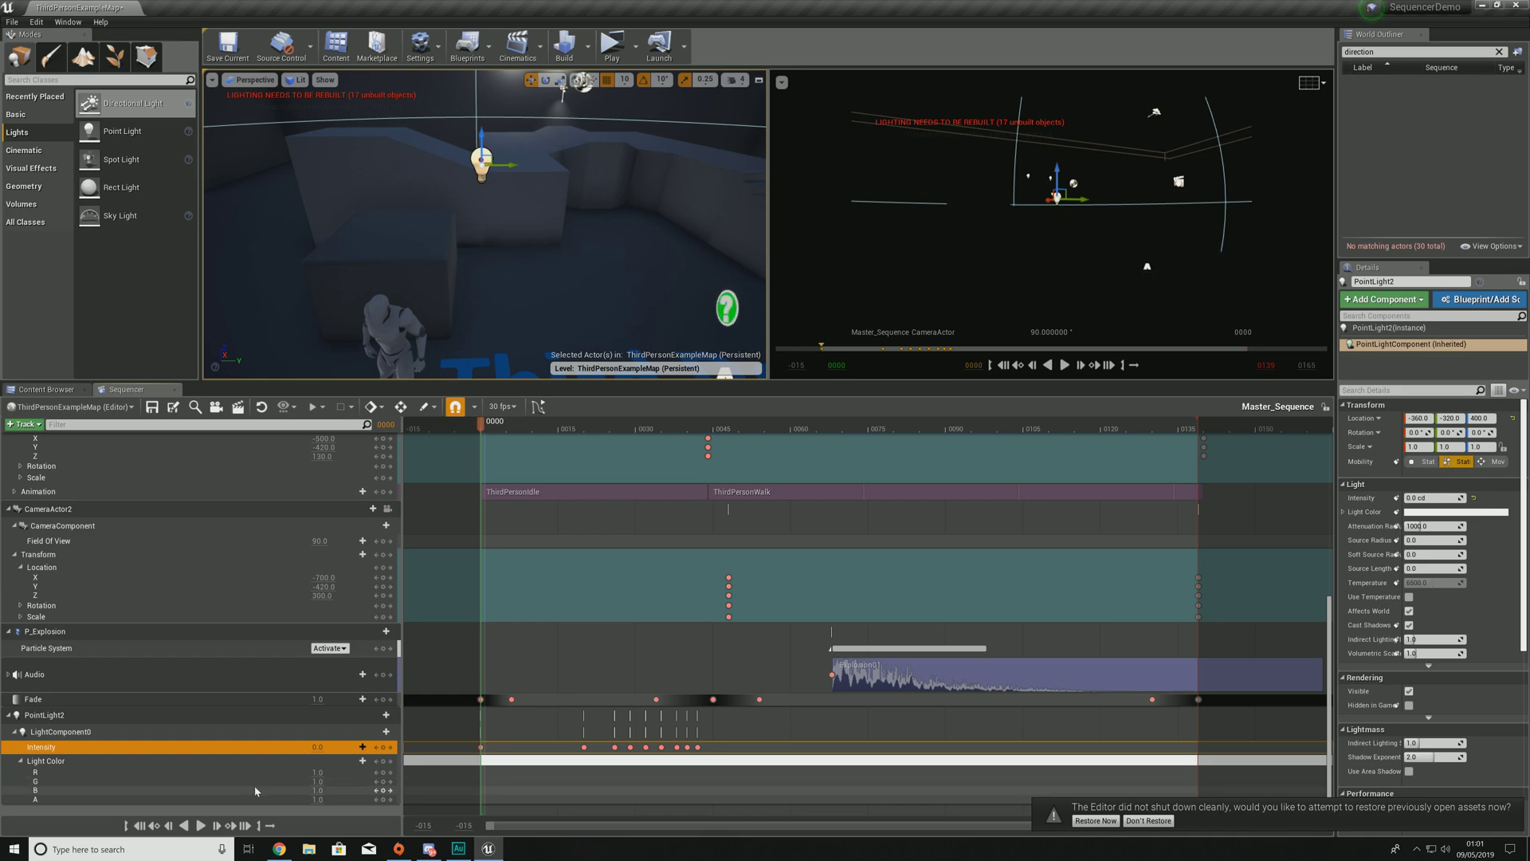
left_click(315, 800)
type("0")
key("Return")
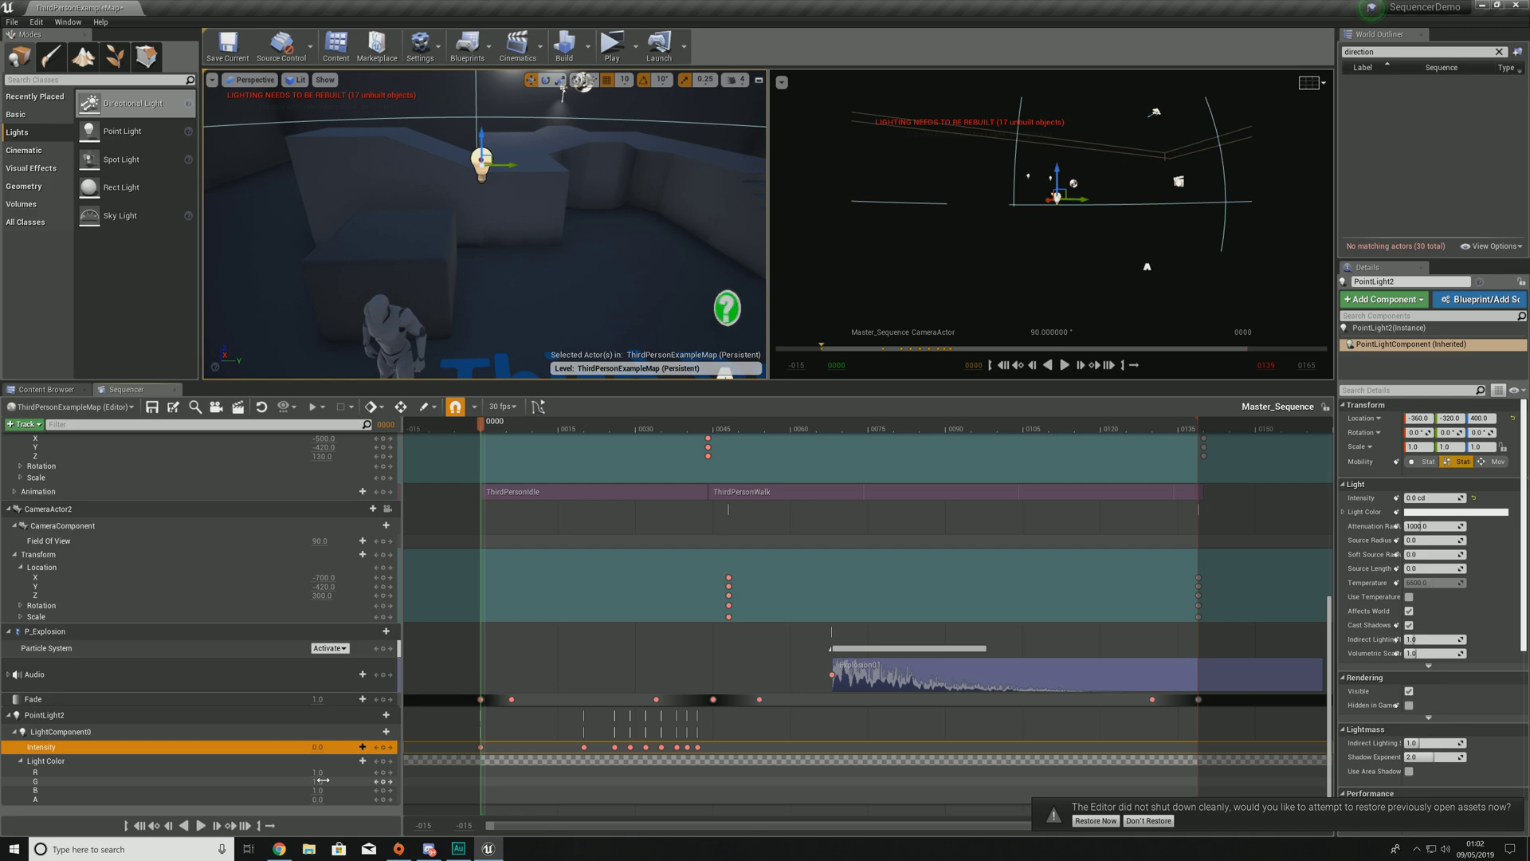
left_click(316, 799)
type("1")
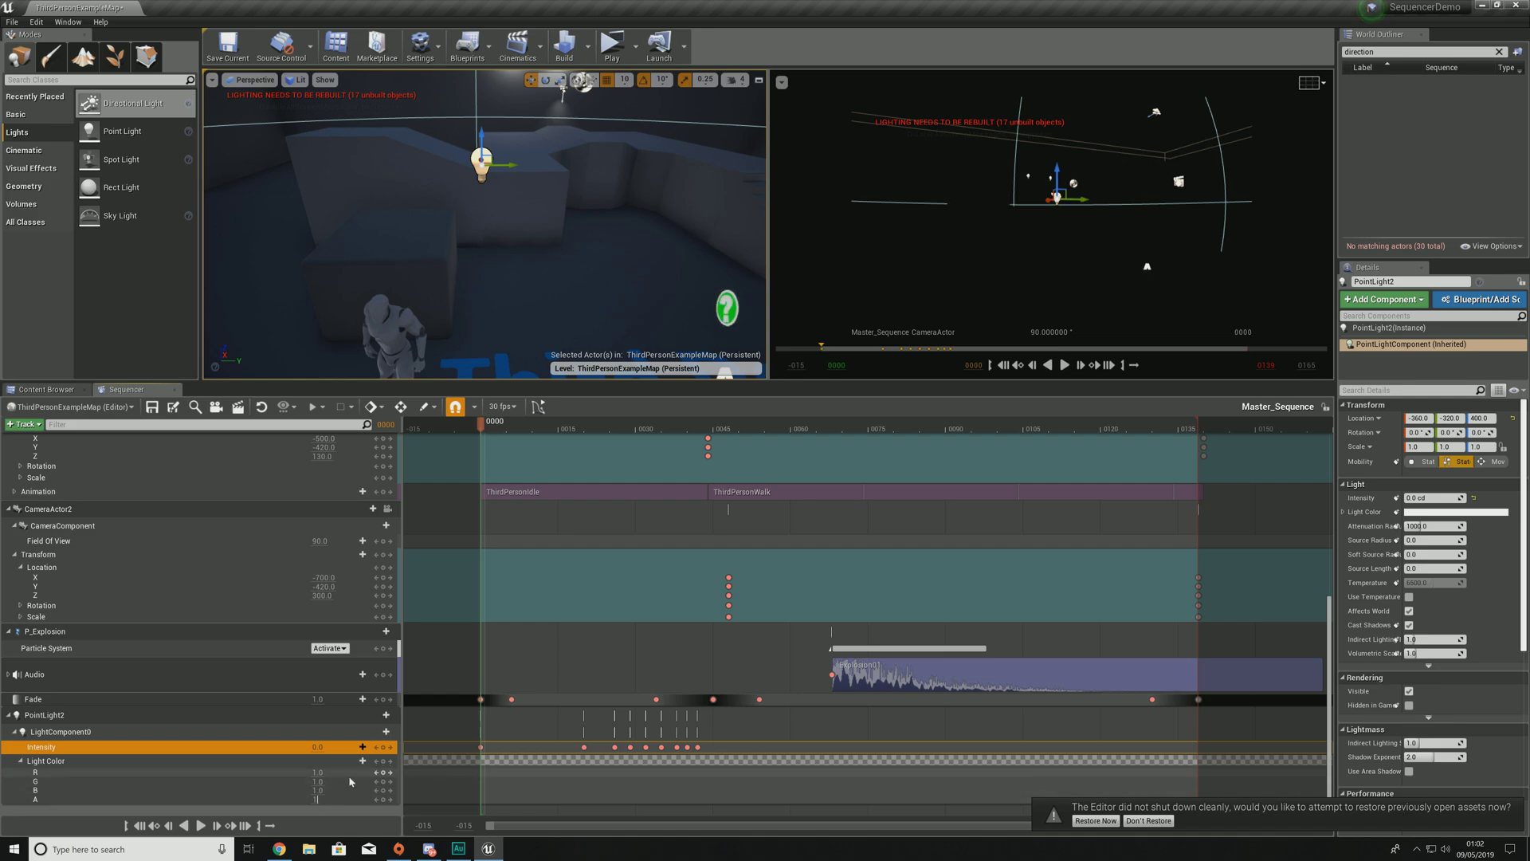
key("Return")
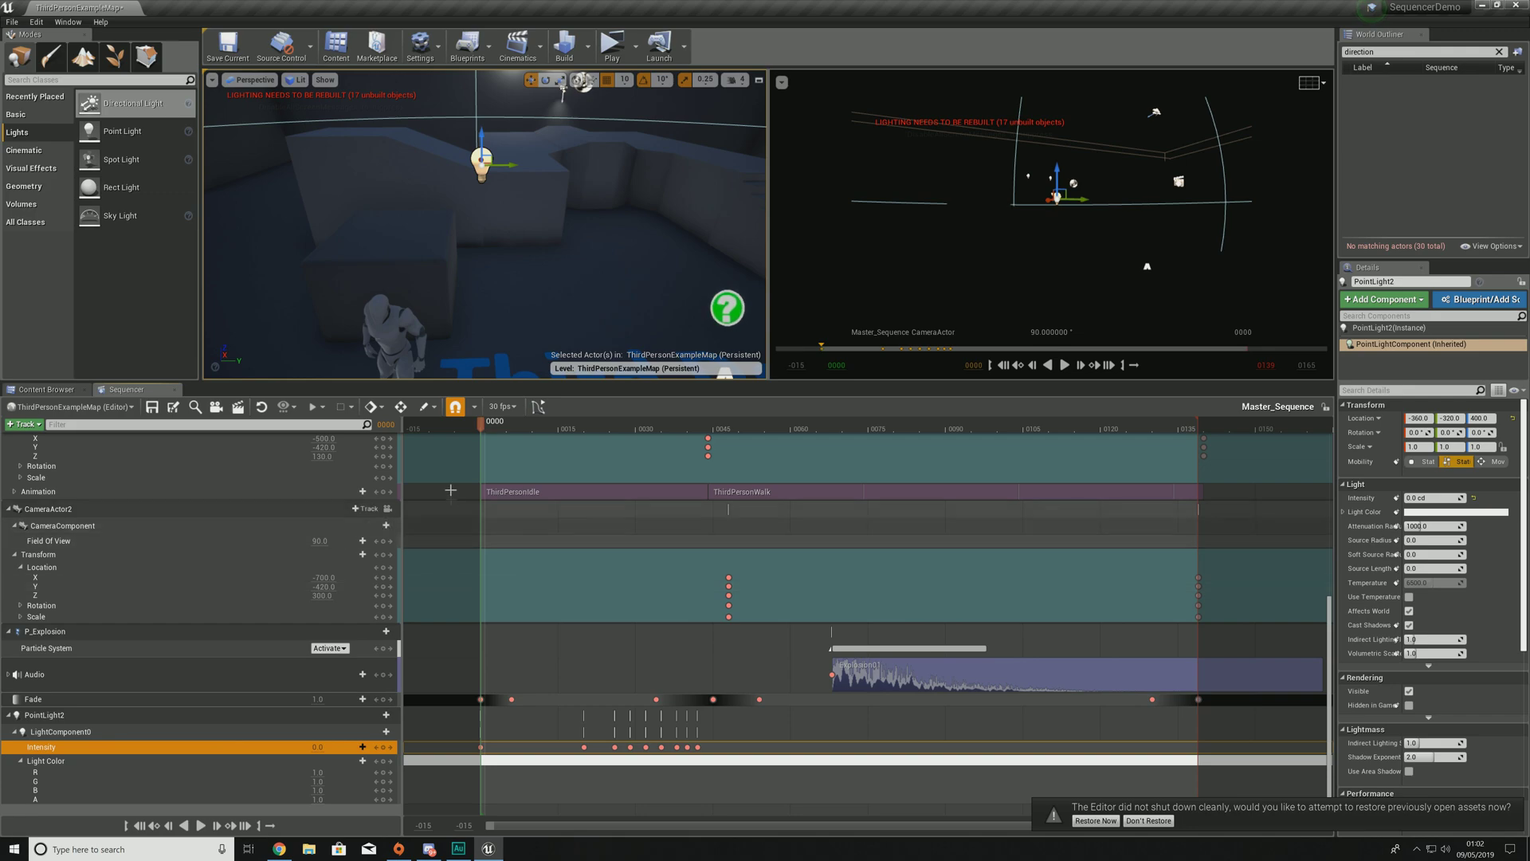
Step: At frame 42, set Light Color green and blue to 0 for red, then check and replay the sequence
left_click_drag(482, 422, 624, 450)
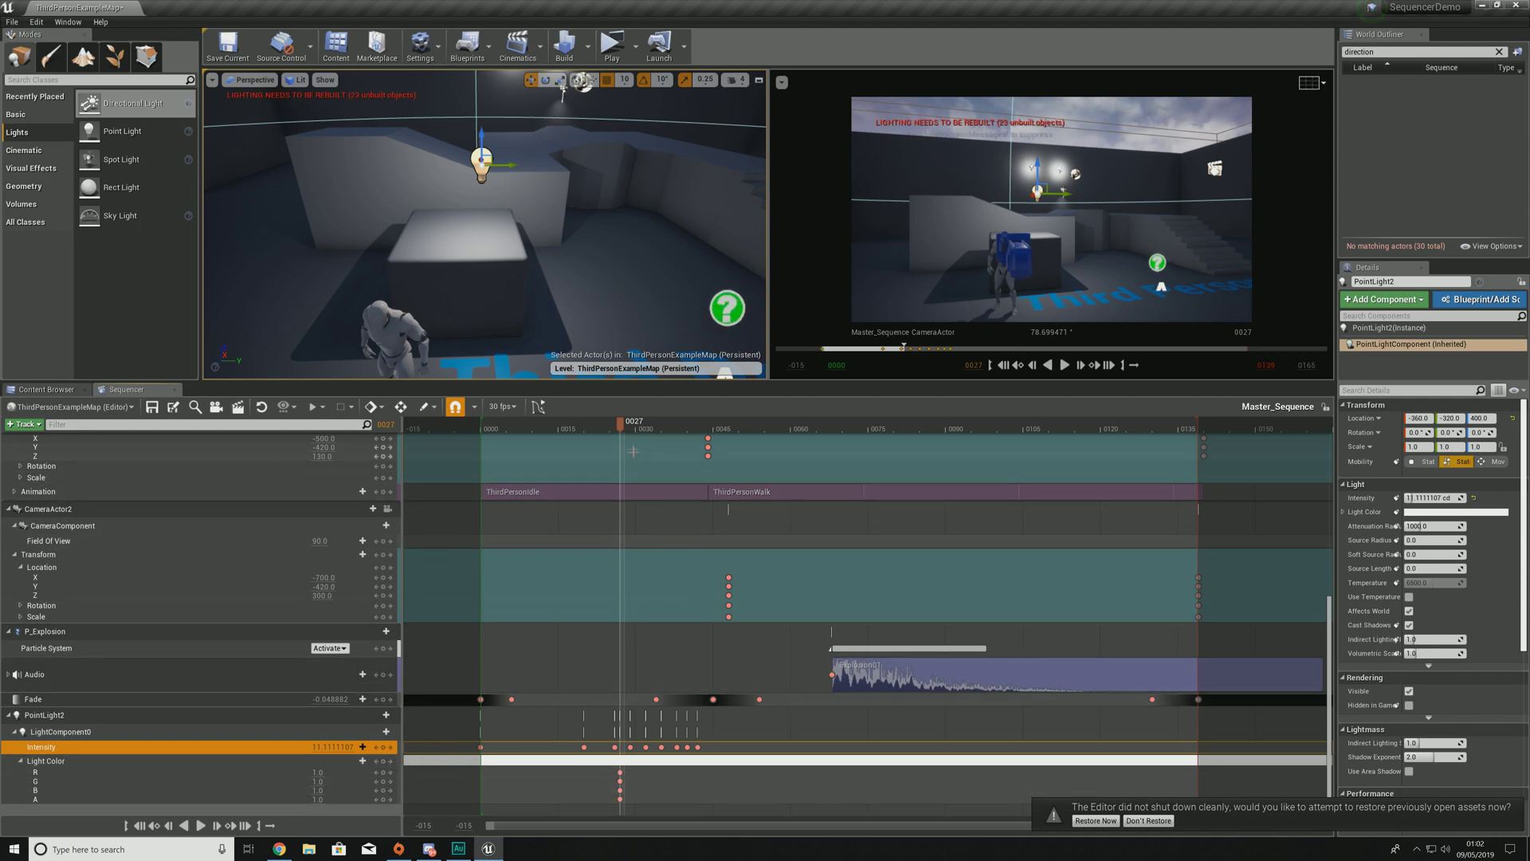
left_click_drag(620, 431, 698, 443)
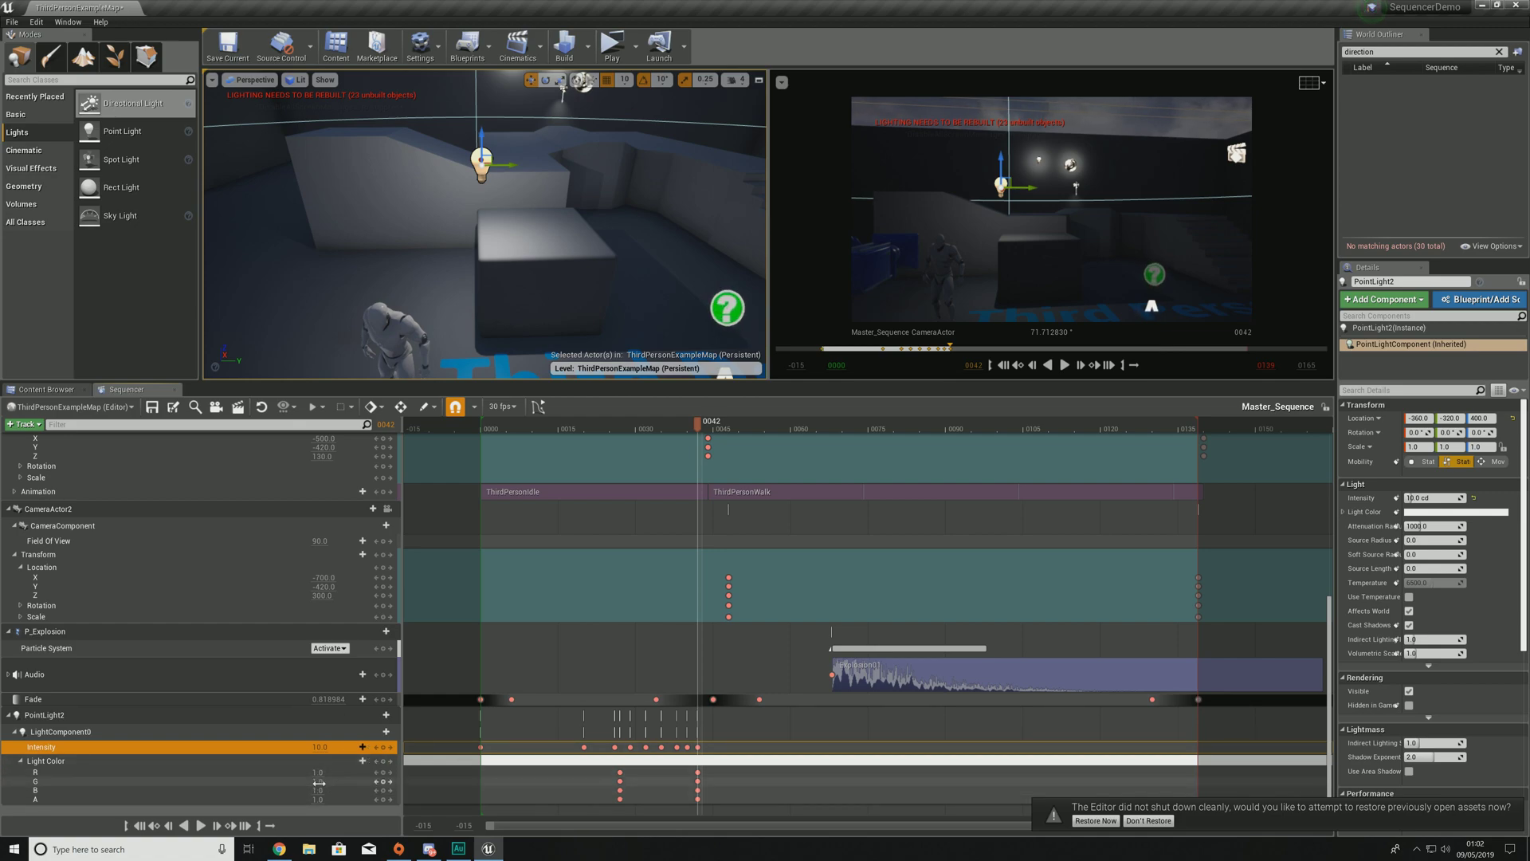
type("0")
key("Return")
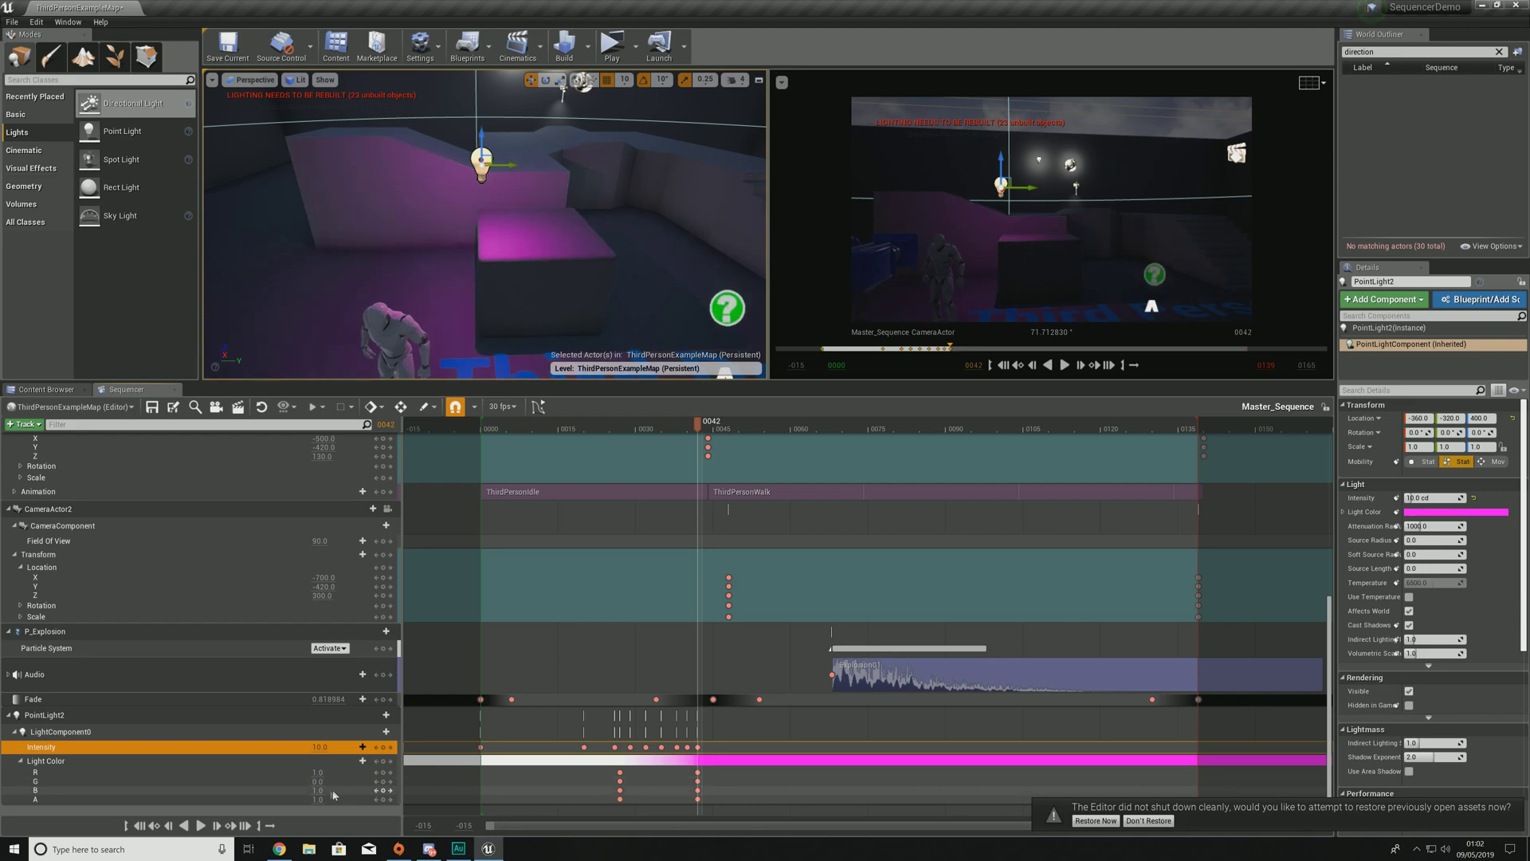
type("0")
key("Return")
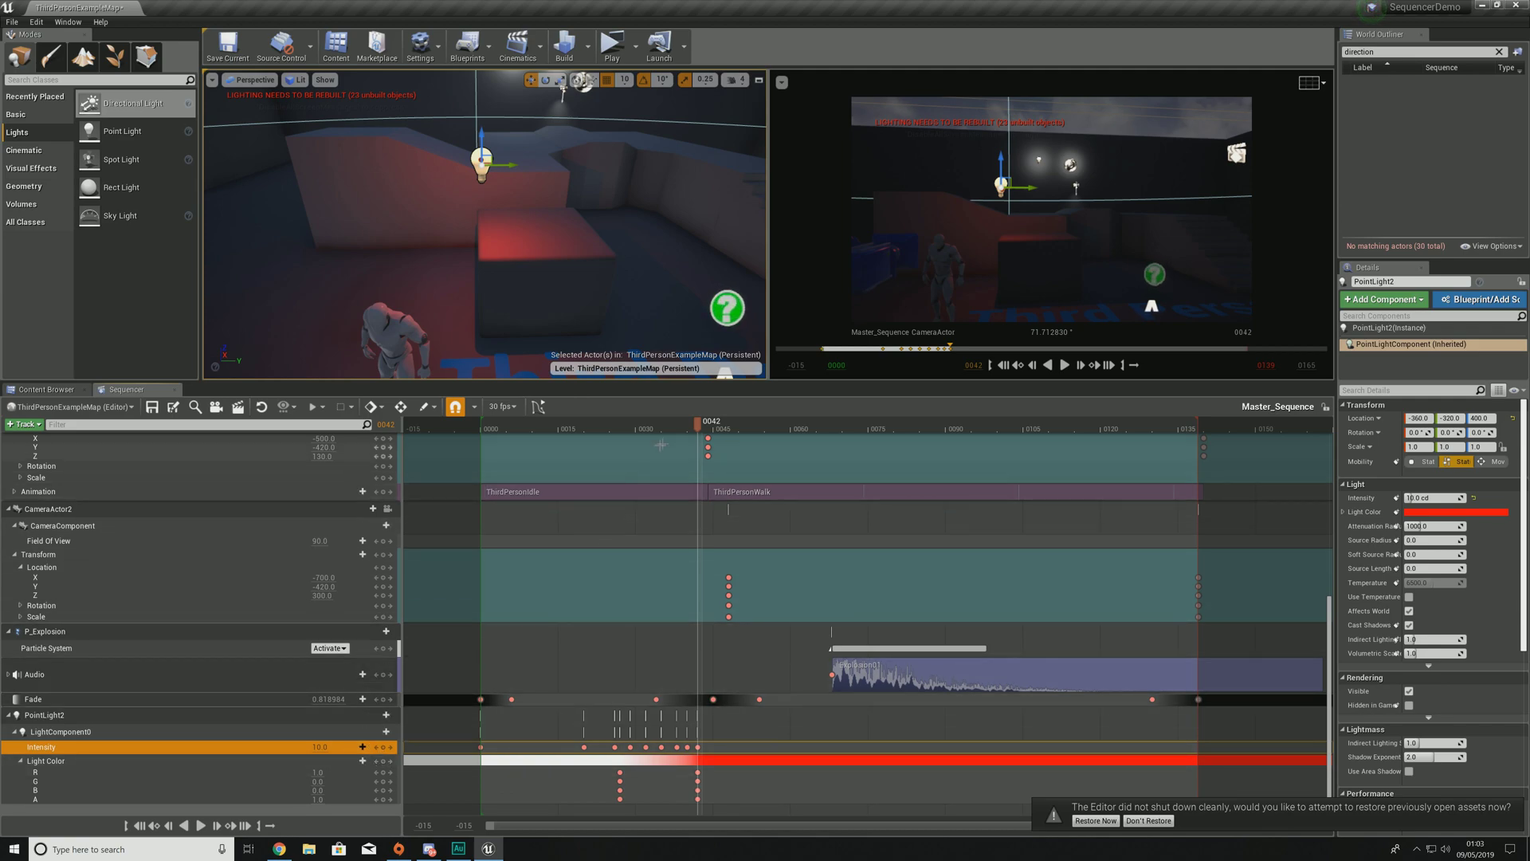
left_click_drag(698, 437, 489, 523)
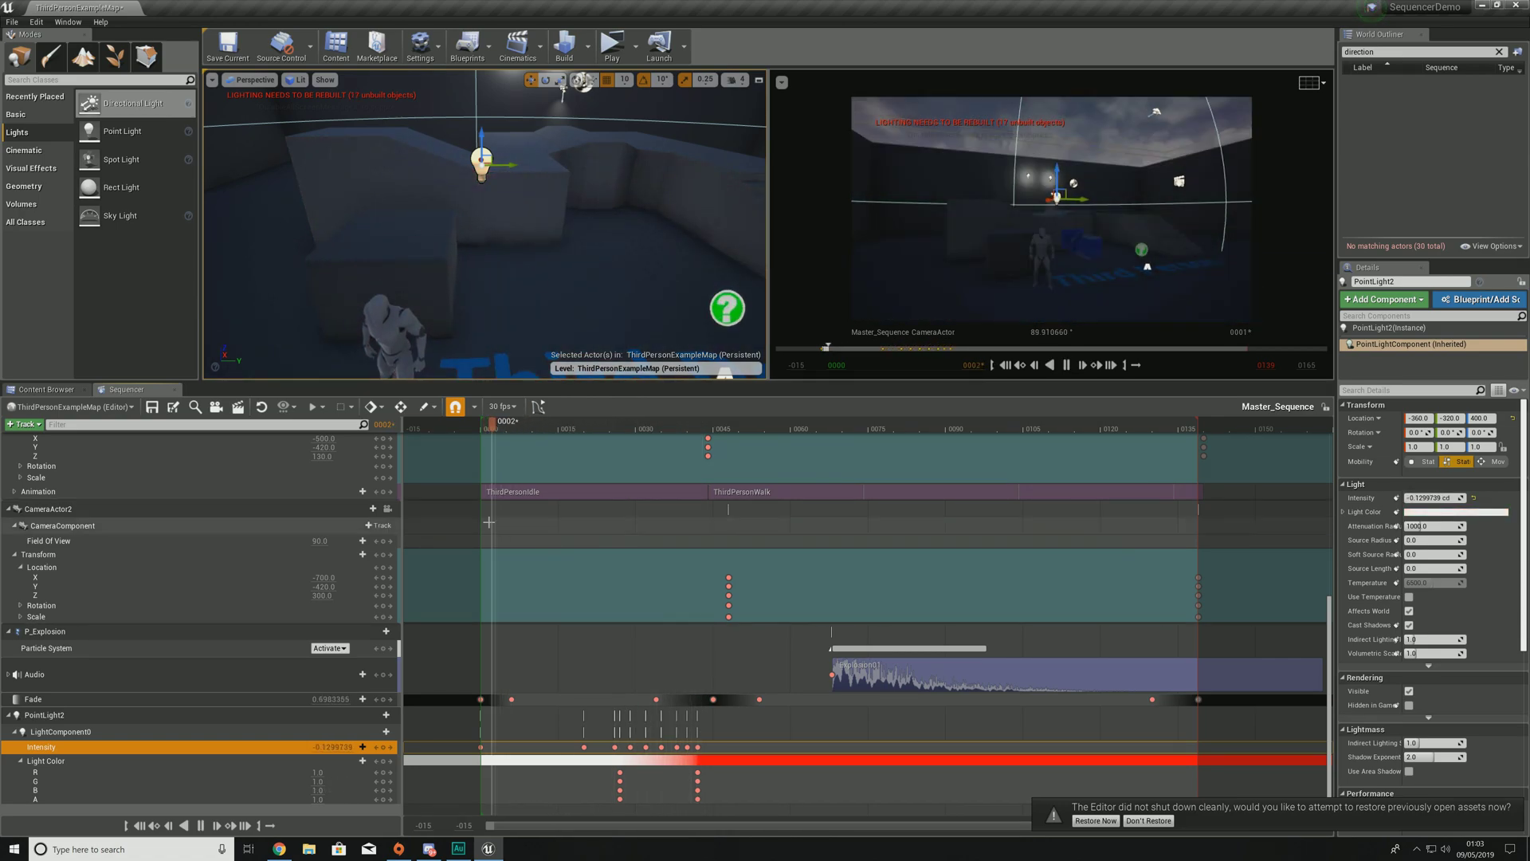
key("space")
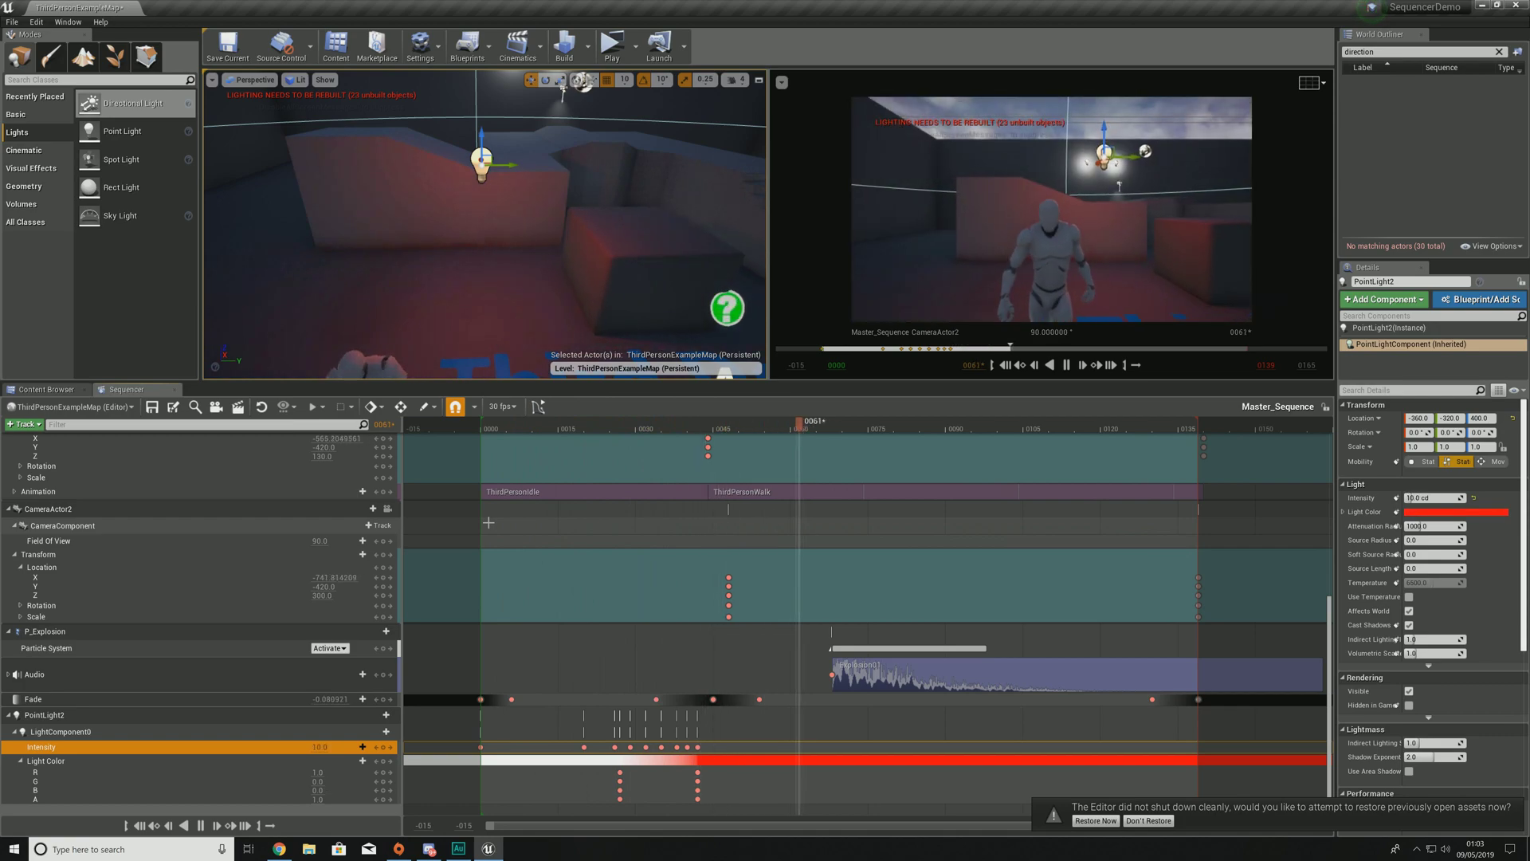
key("space")
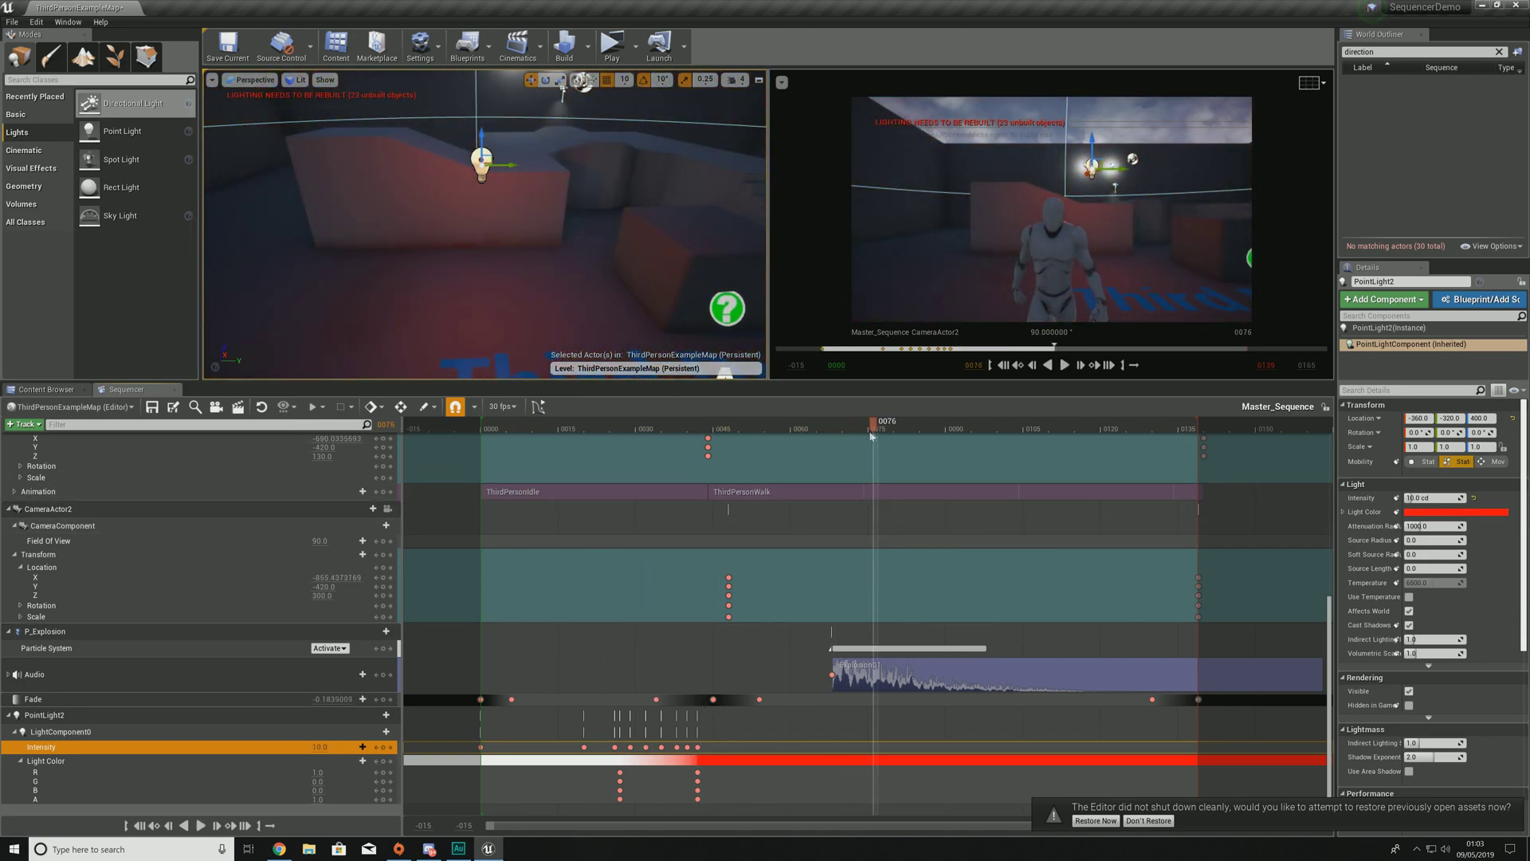
left_click_drag(874, 432, 682, 465)
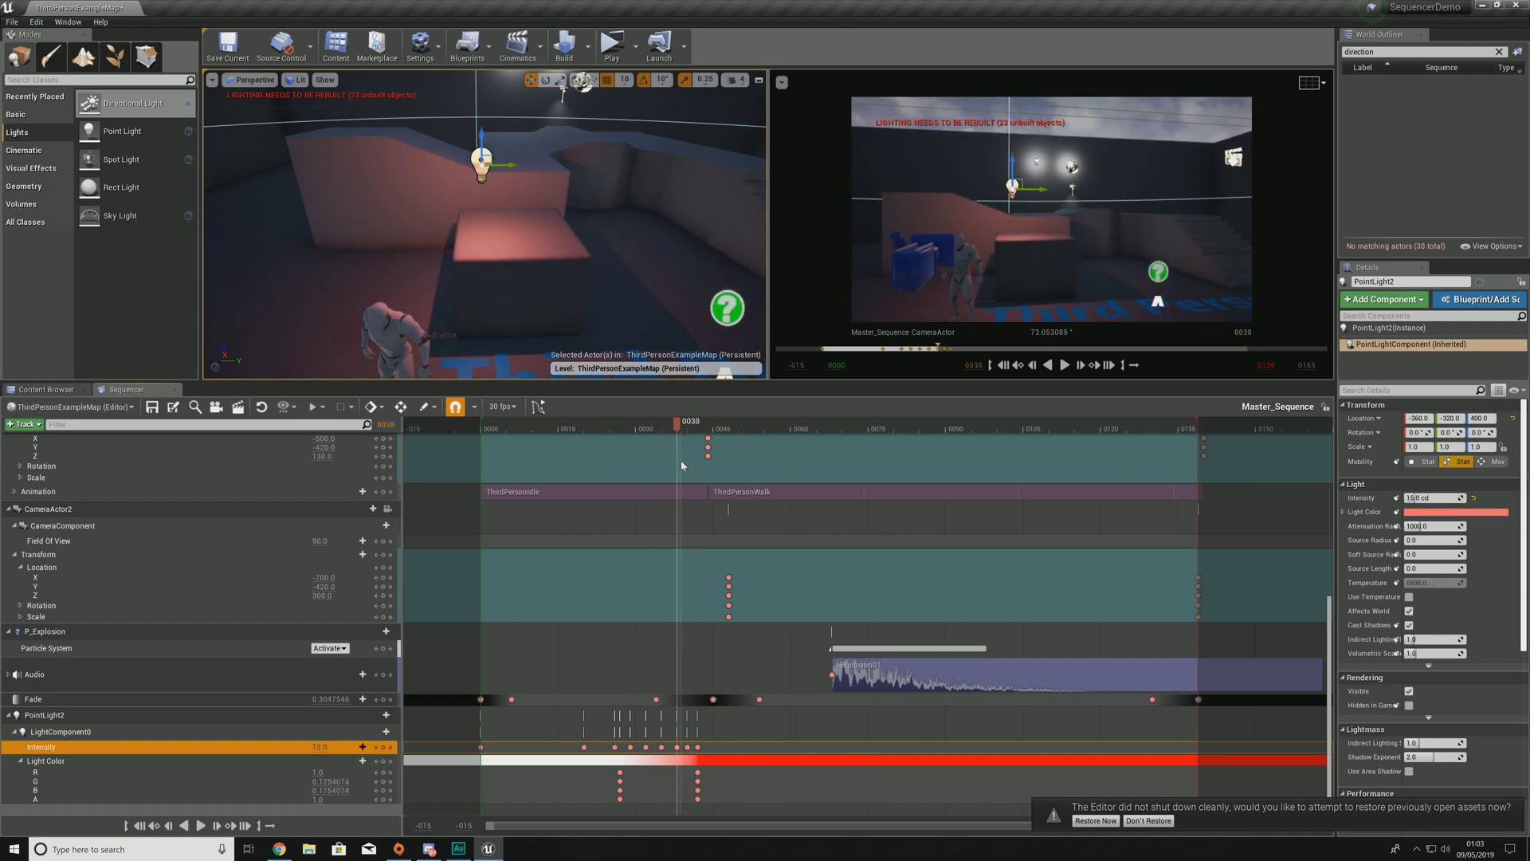
left_click_drag(682, 465, 720, 487)
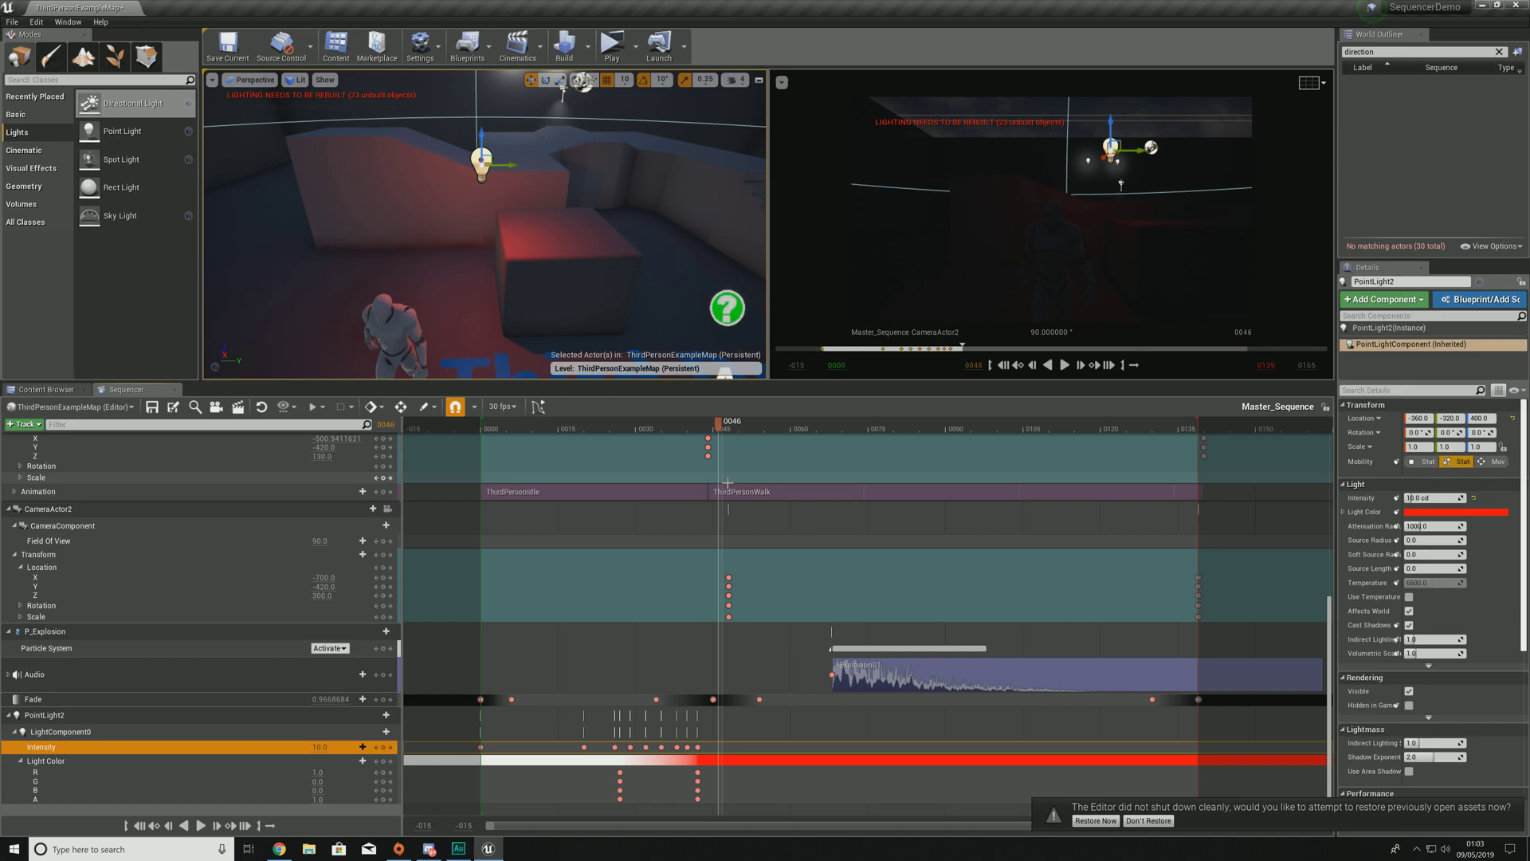
mouse_move(726, 483)
left_mouse_down()
mouse_move(729, 447)
mouse_move(836, 444)
mouse_move(734, 453)
left_mouse_up()
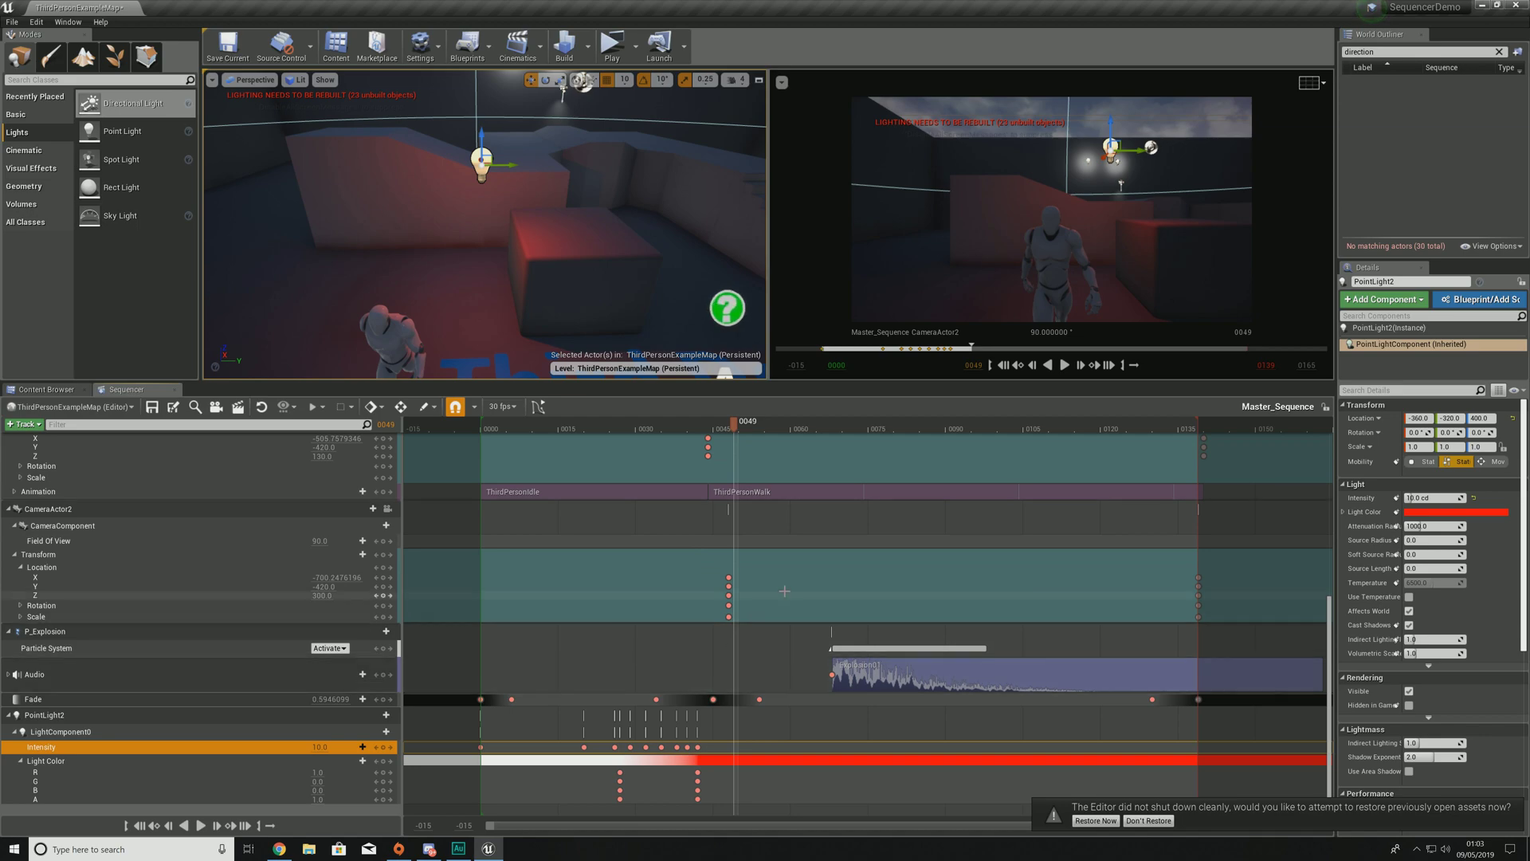
Step: Key the red colour at frame 62, then key frame 68 with green raised to 0.4373 for orange
left_click_drag(735, 428, 801, 431)
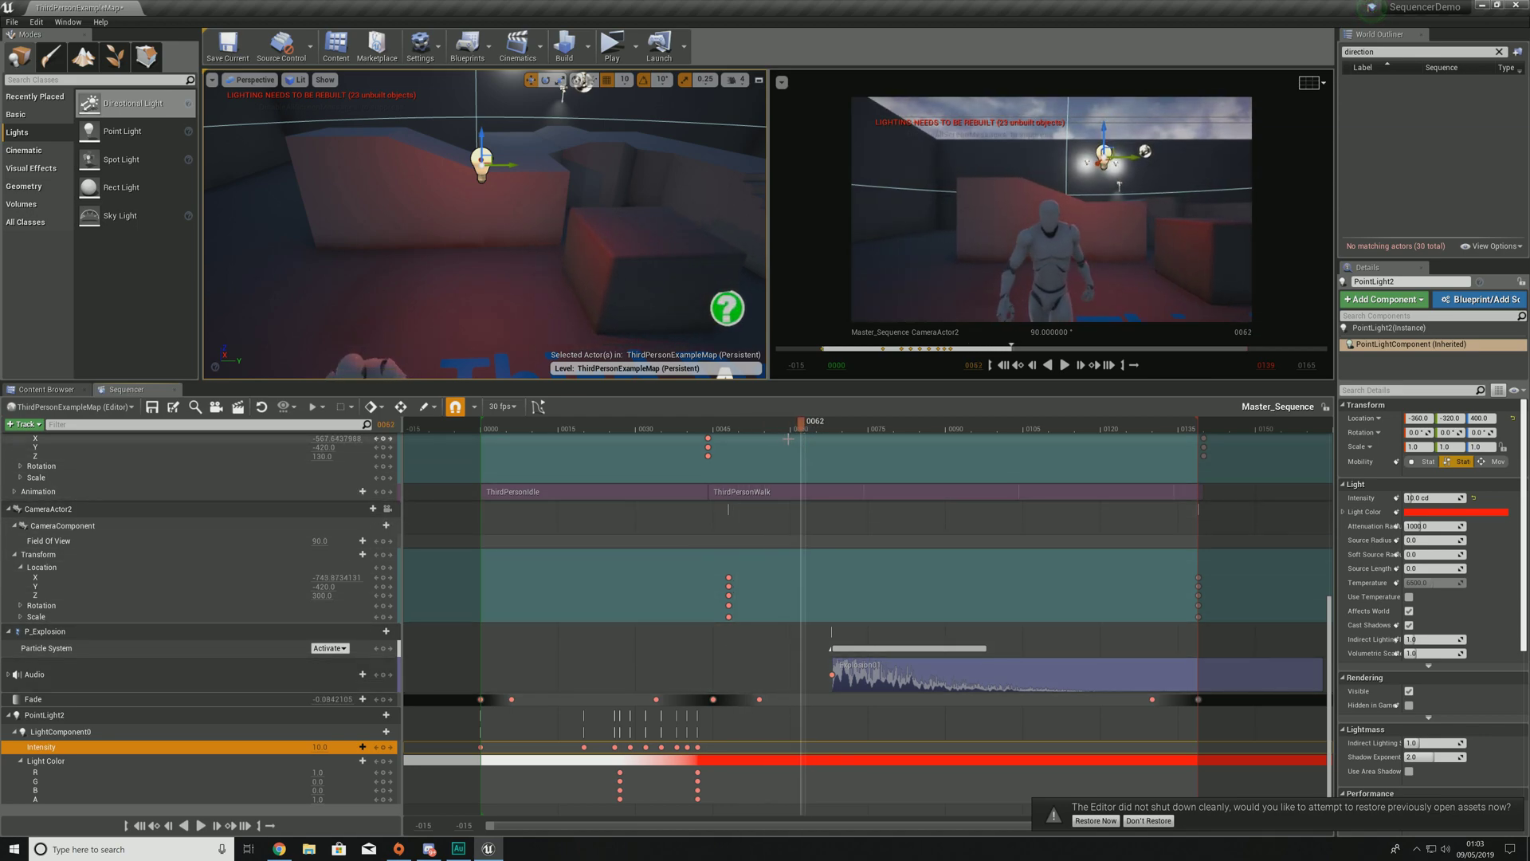
left_click(383, 763)
left_click_drag(805, 432, 838, 434)
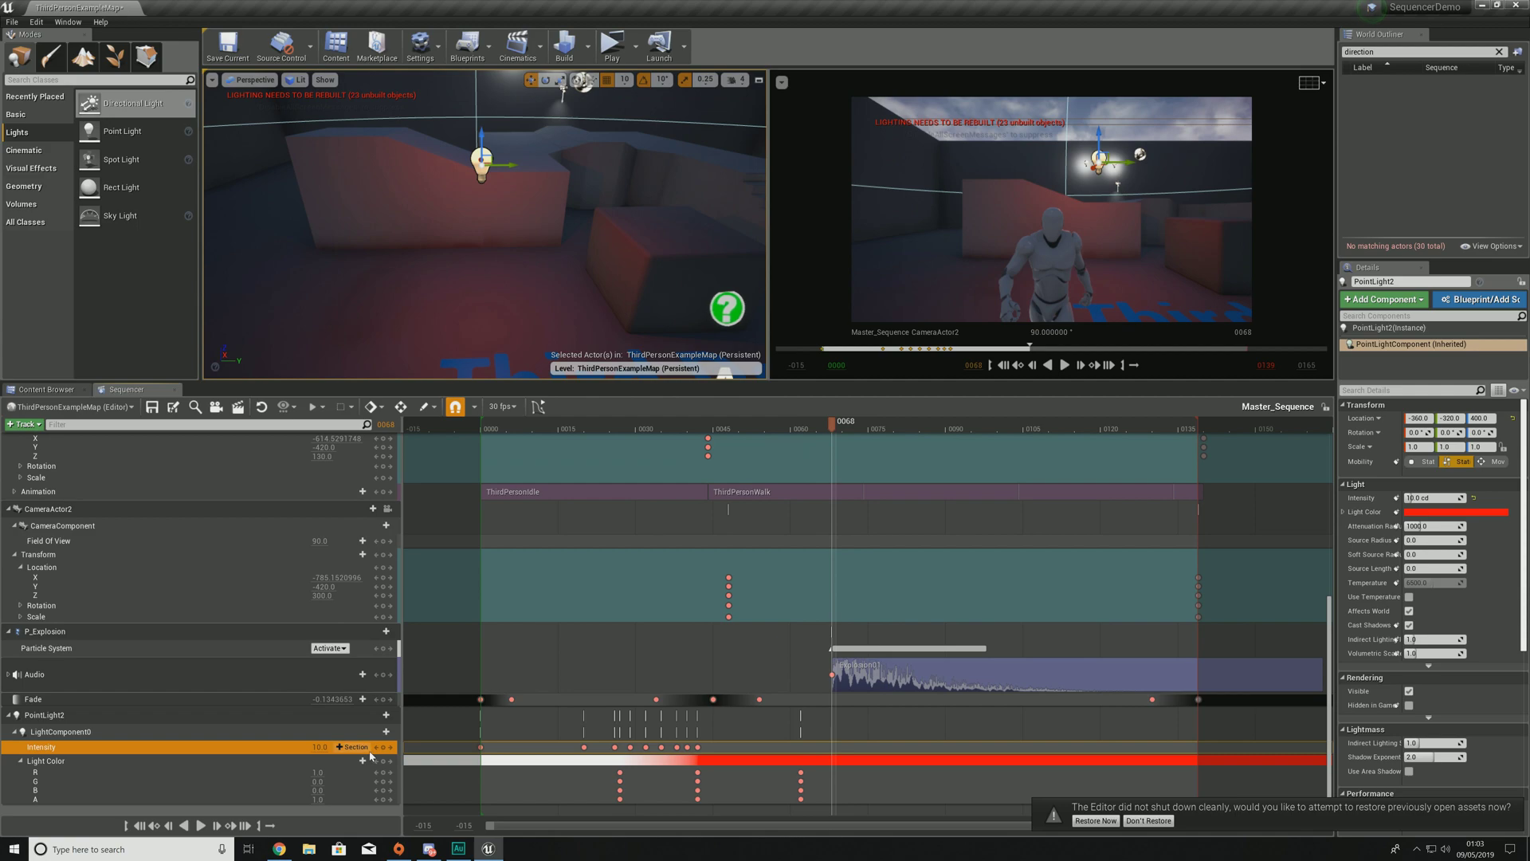
left_click(383, 748)
key("ctrl+z")
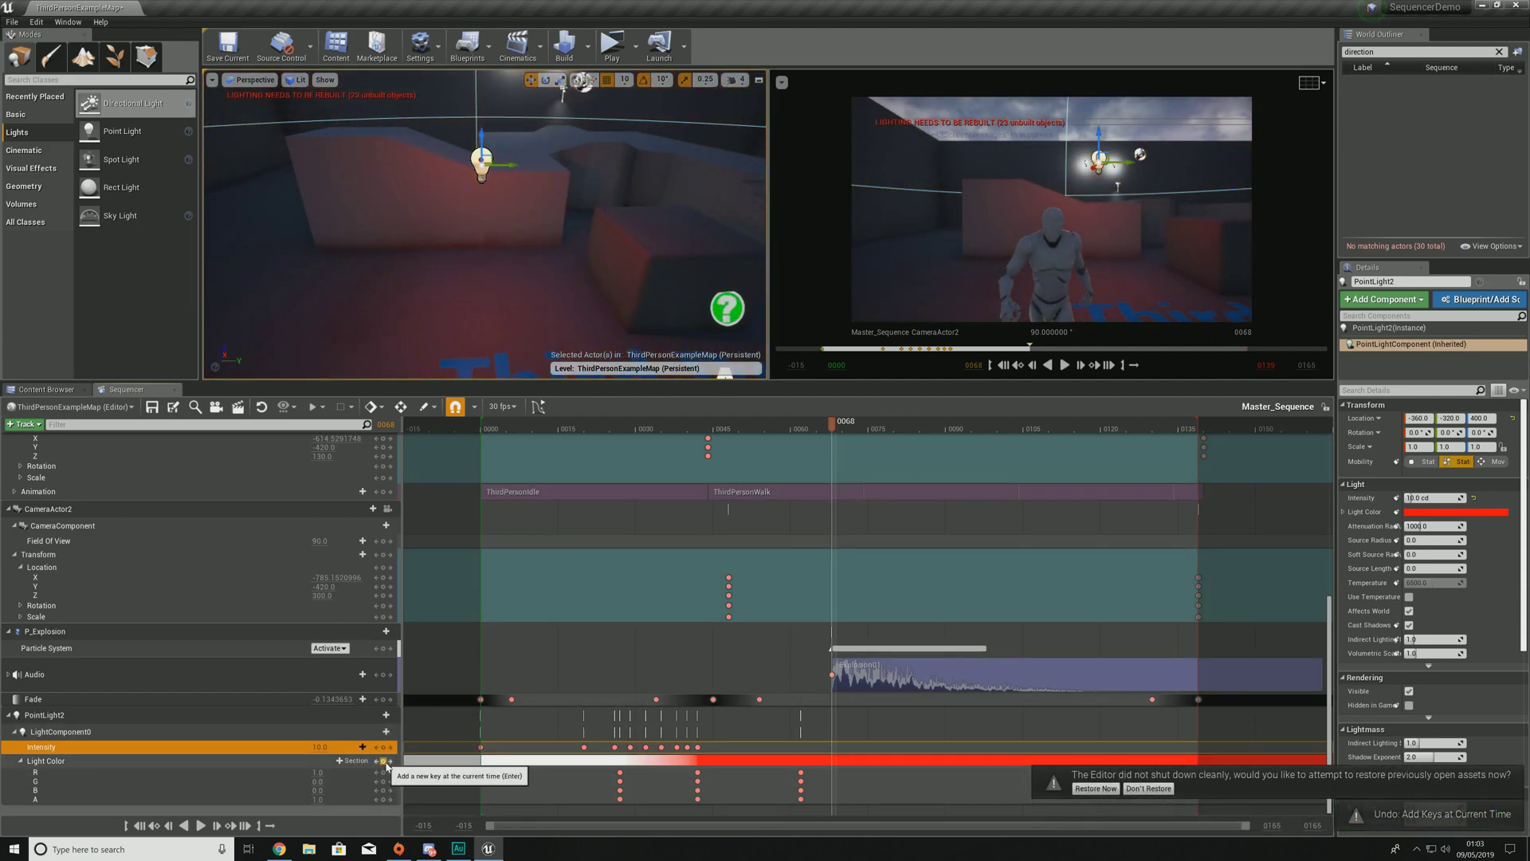
left_click(383, 761)
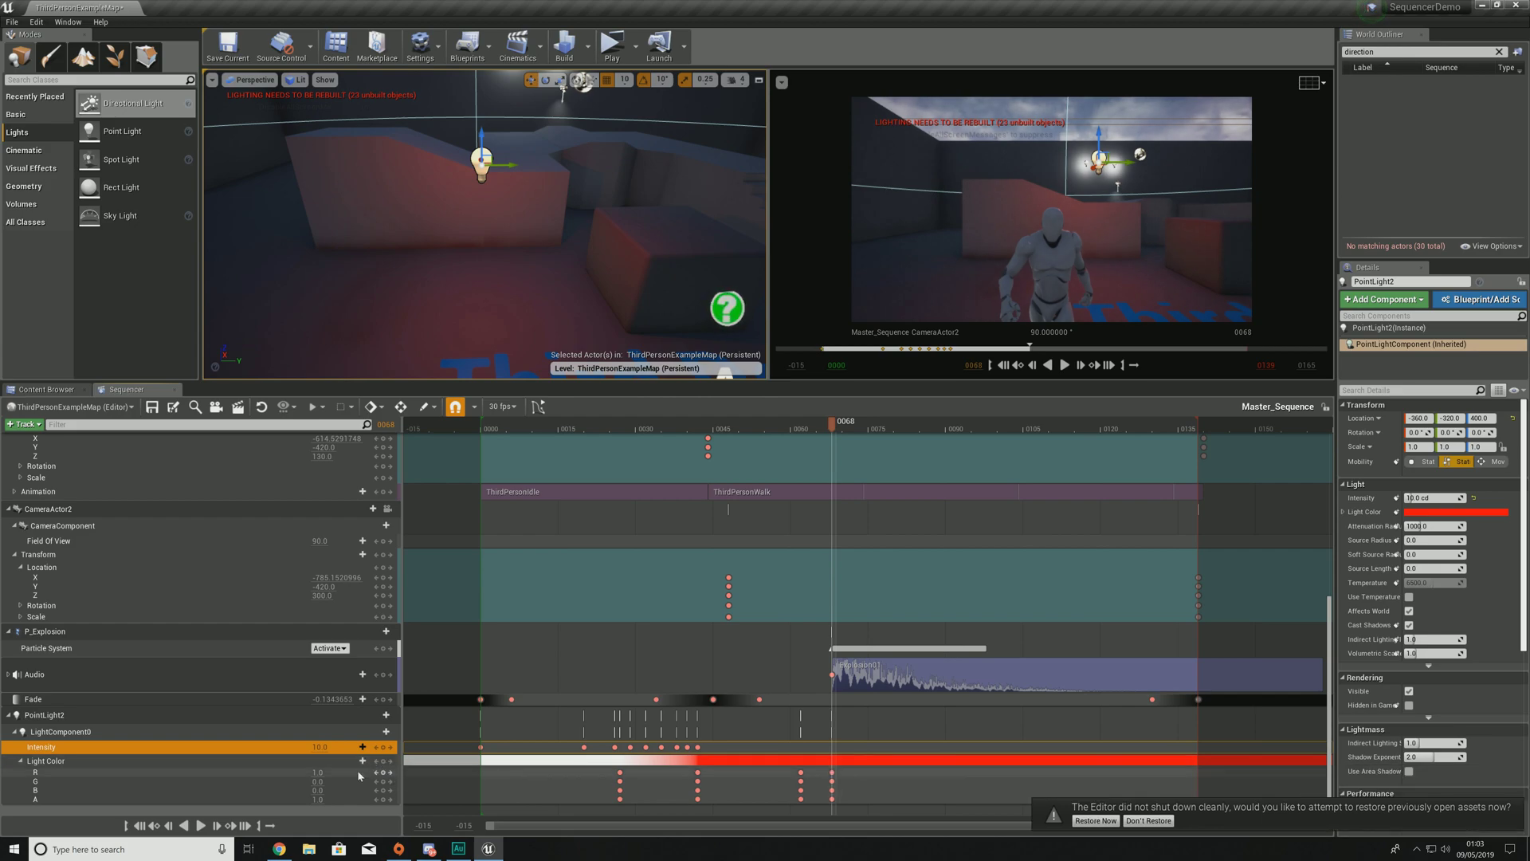
left_click_drag(321, 781, 353, 781)
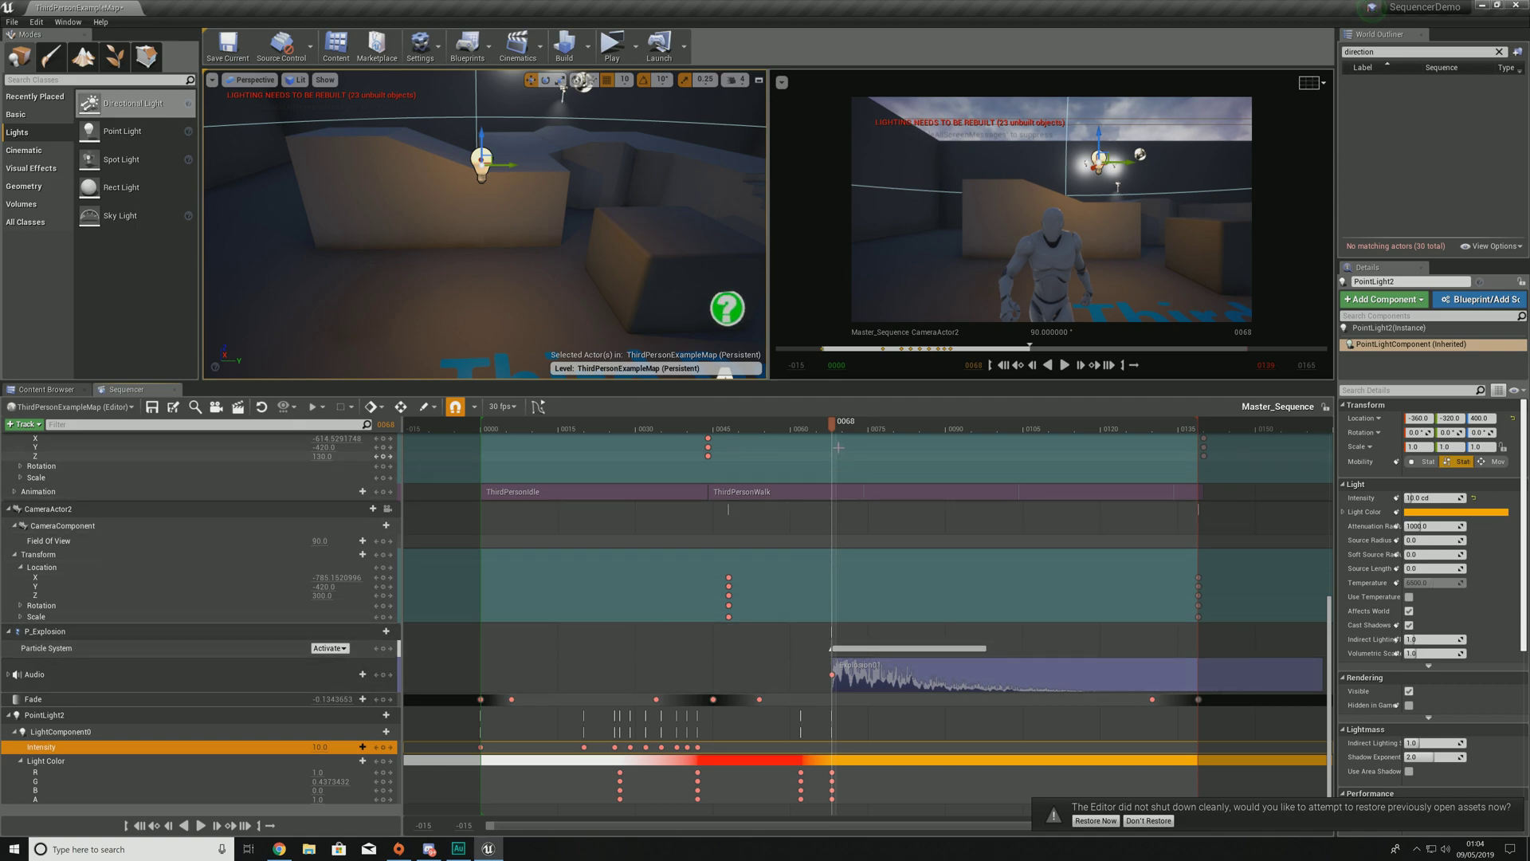
Step: Key Intensity at frames 62 and 68, set frame 68 to 50, and preview playback
left_click_drag(832, 430, 800, 430)
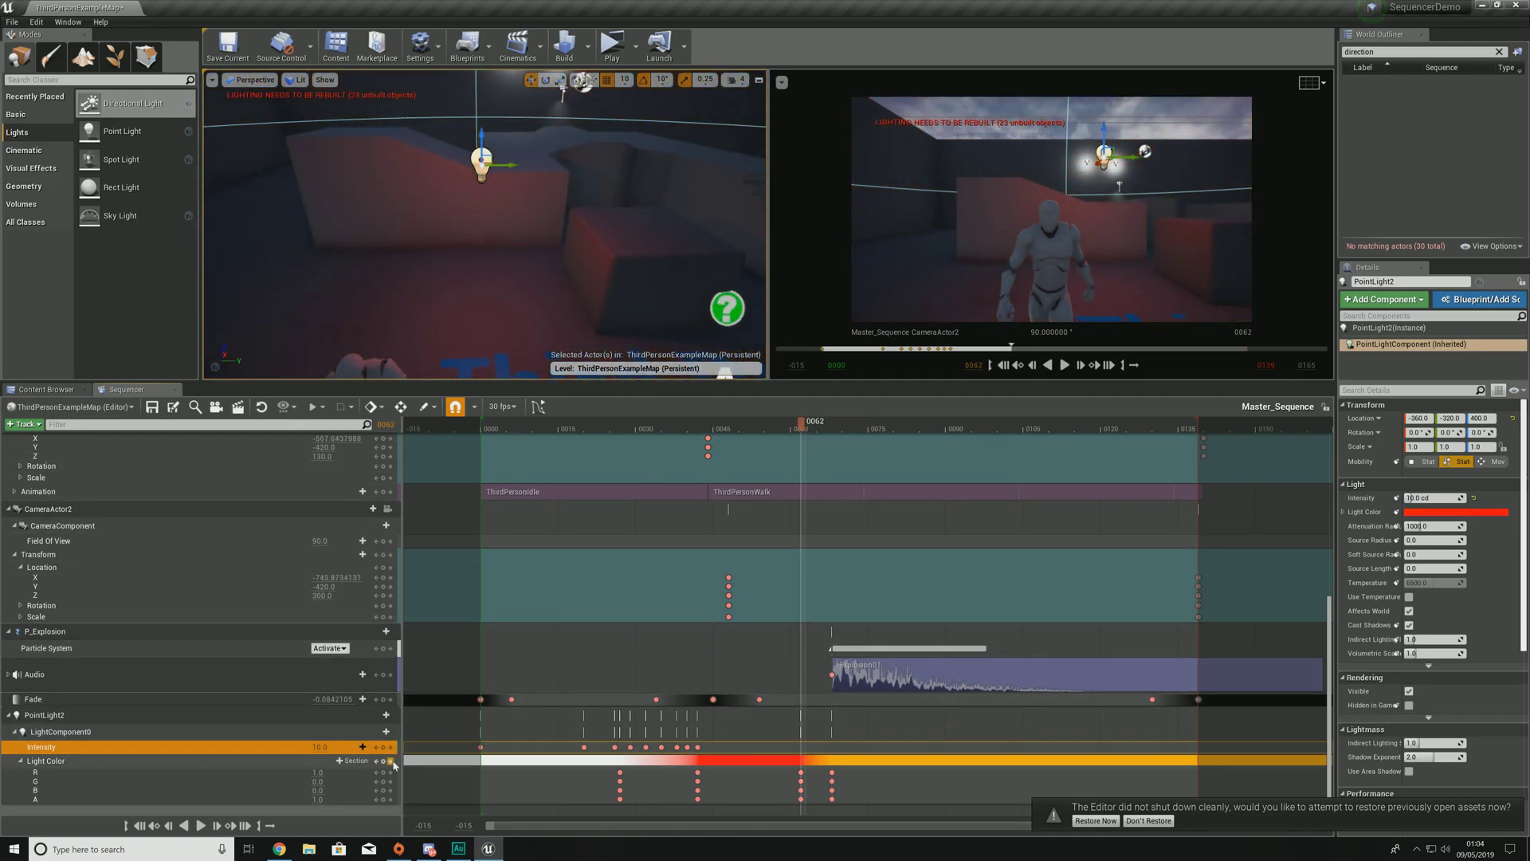
left_click(383, 748)
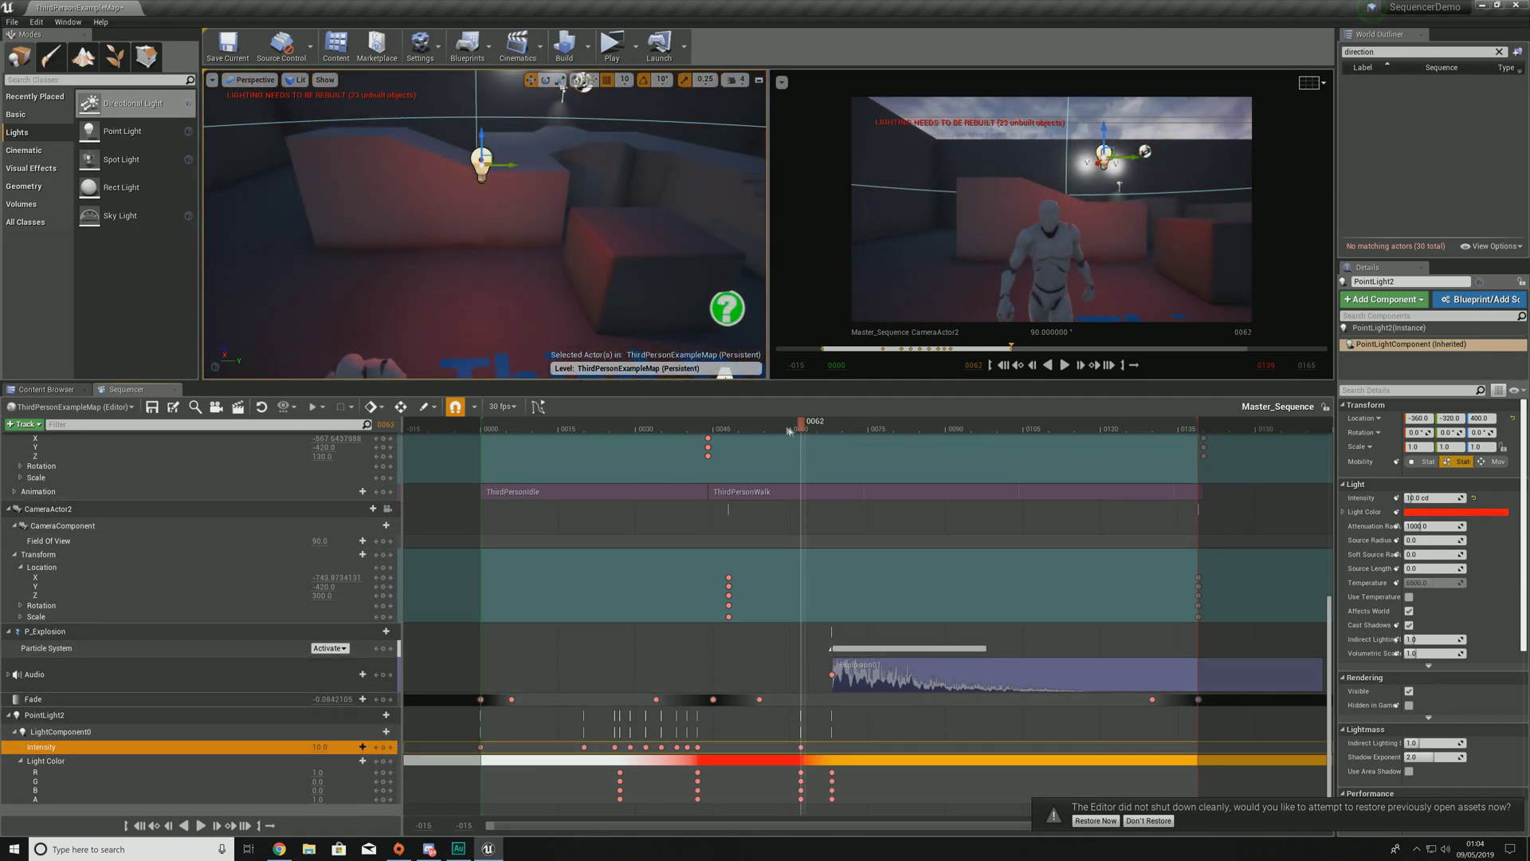
left_click_drag(801, 430, 832, 430)
left_click(384, 748)
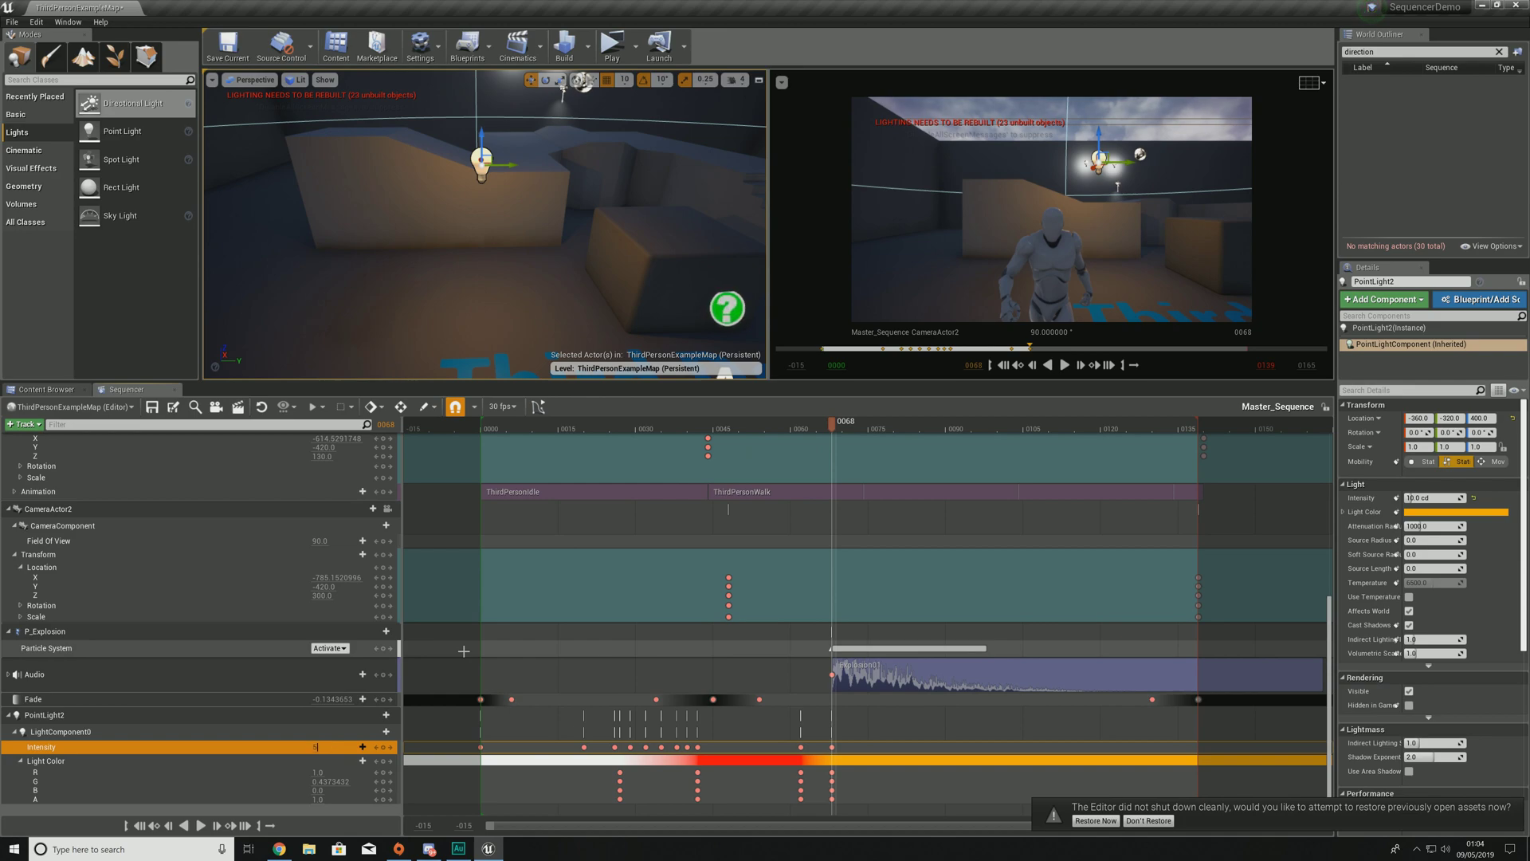
type("0")
key("Return")
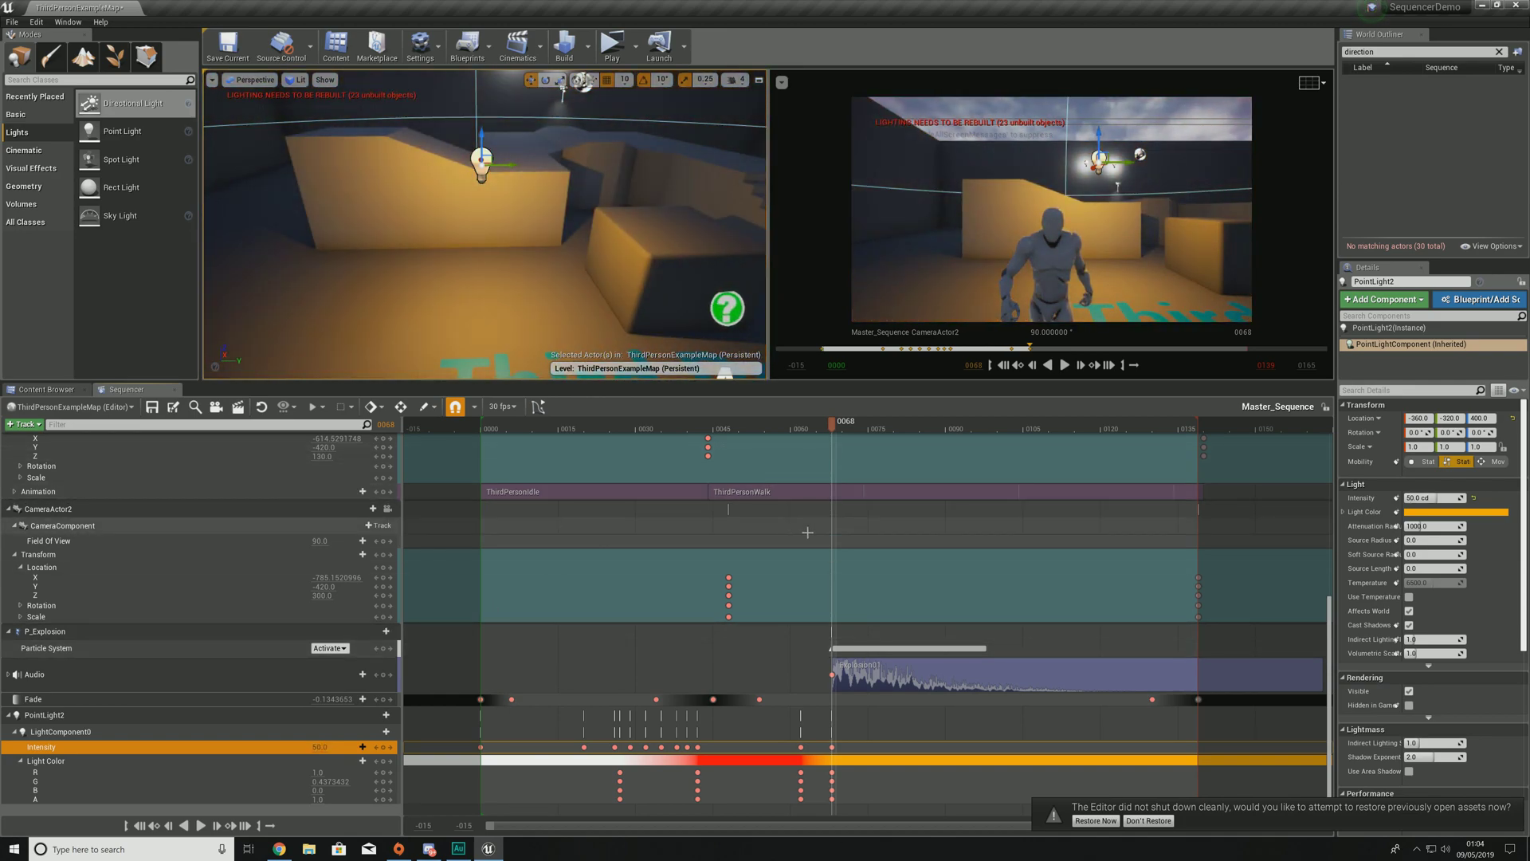
left_click_drag(834, 426, 531, 435)
key("space")
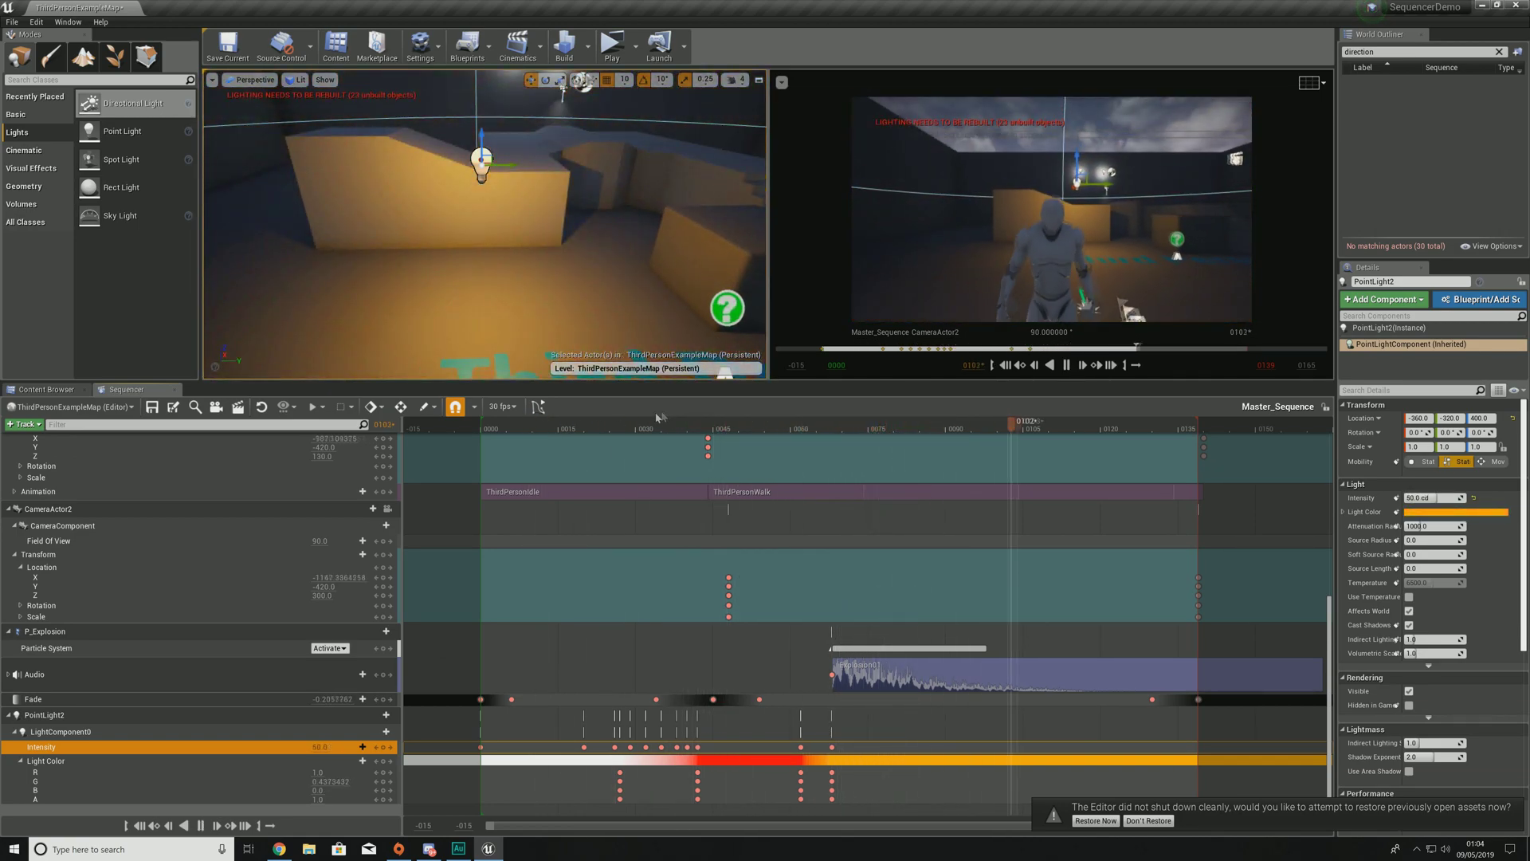
key("space")
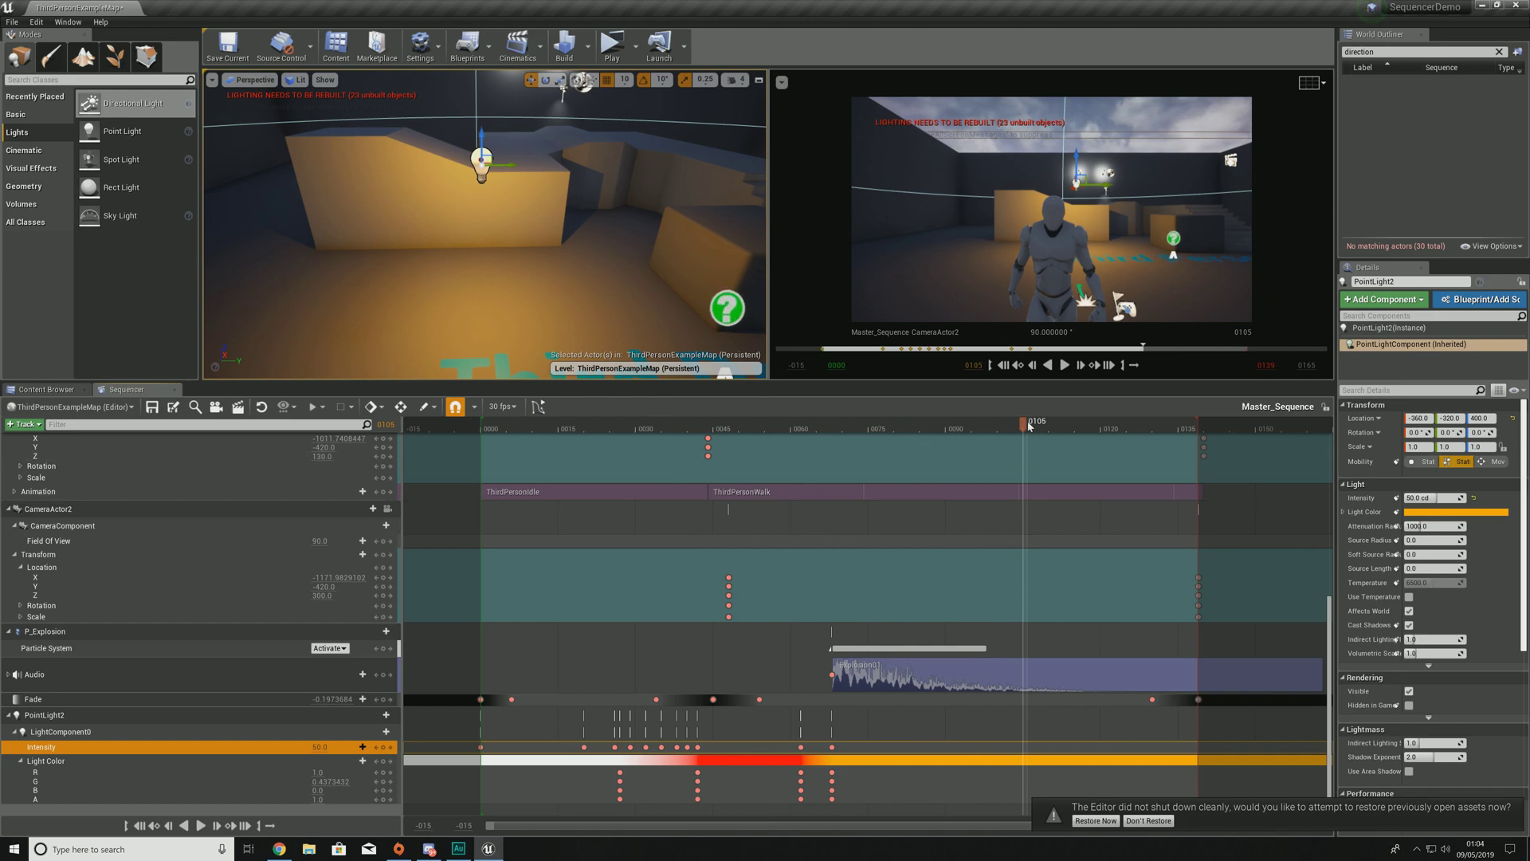
left_click_drag(1026, 431, 871, 449)
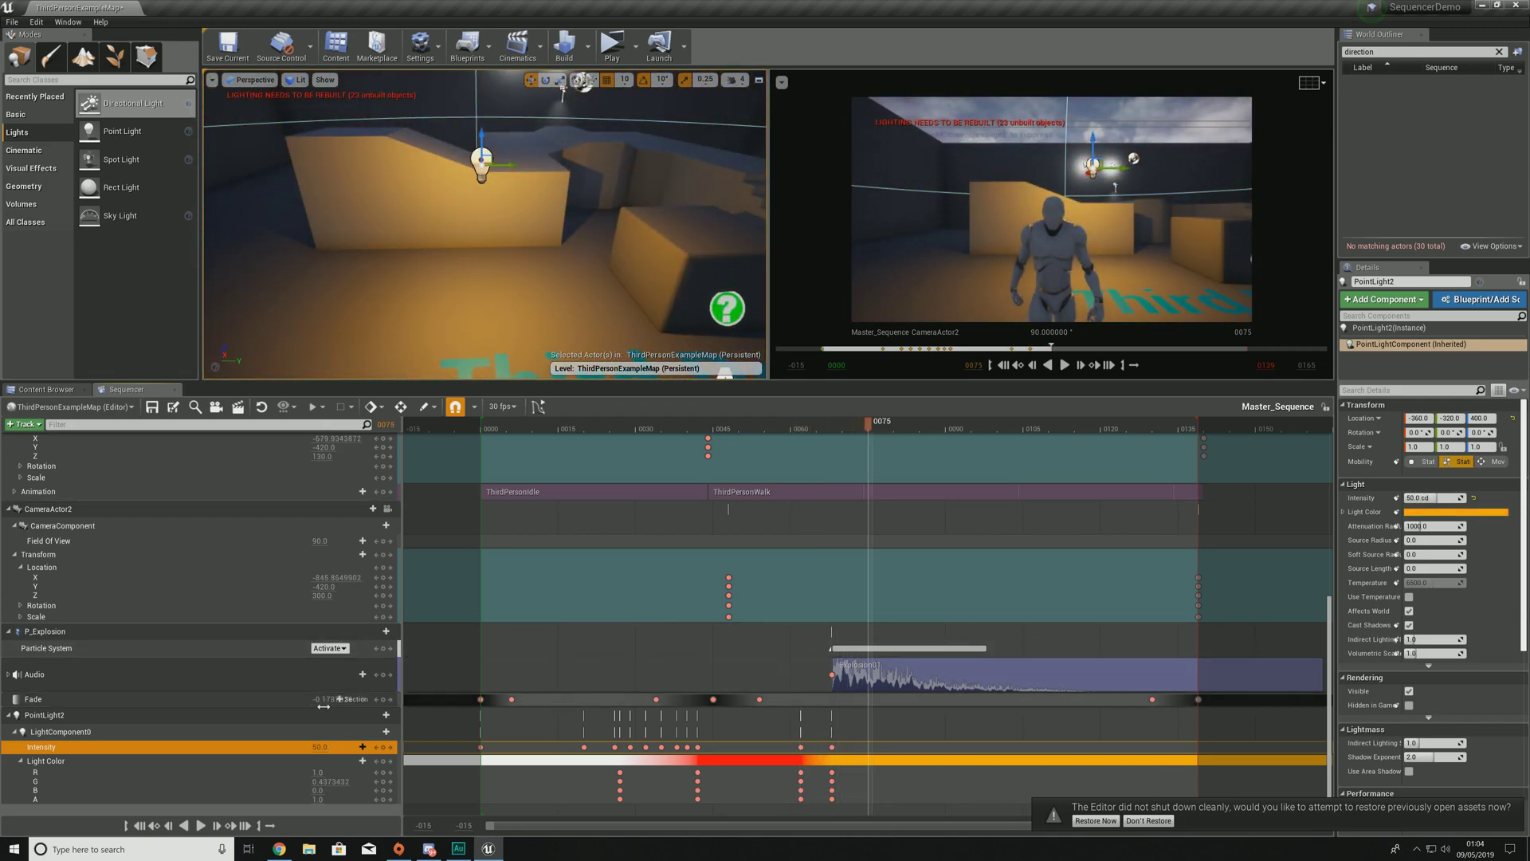
Step: Key Intensity 0 at frame 75, then replay the sequence and scrub back to frame 11
left_click(382, 747)
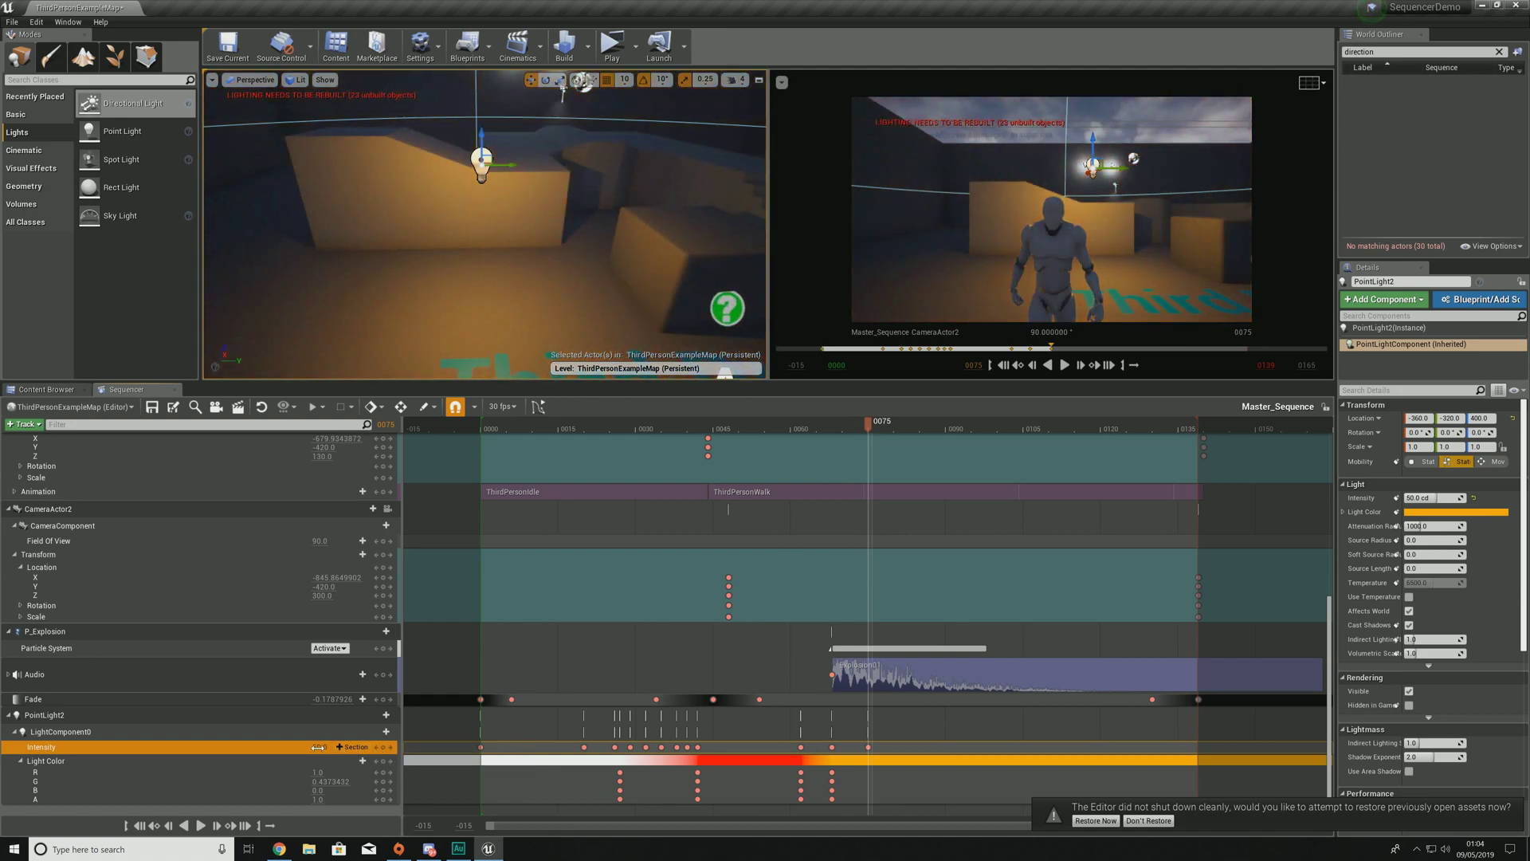
left_click(319, 747)
type("0")
key("Return")
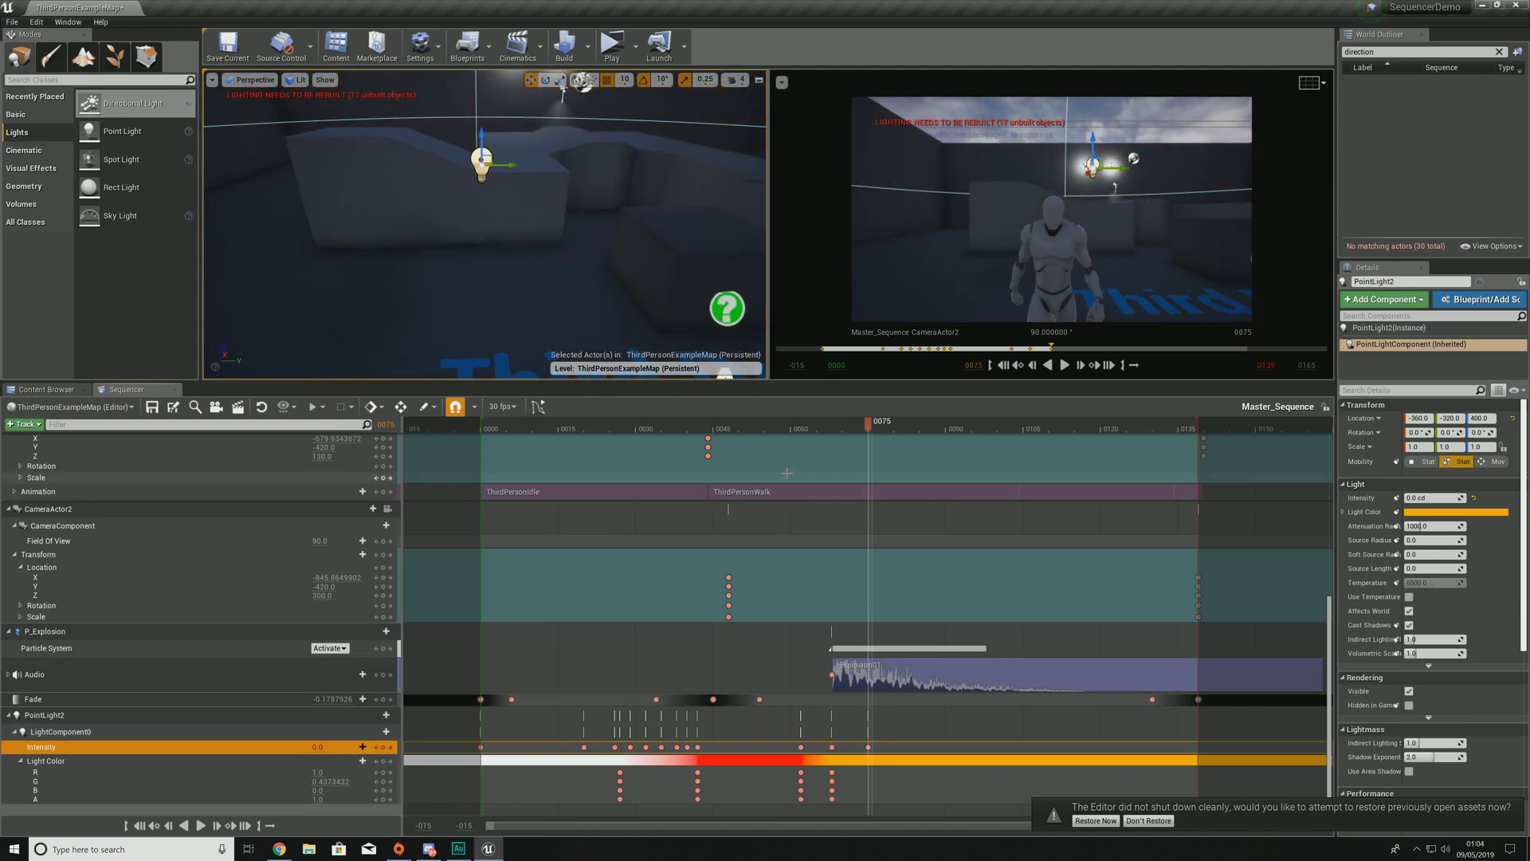
left_click_drag(857, 422, 475, 451)
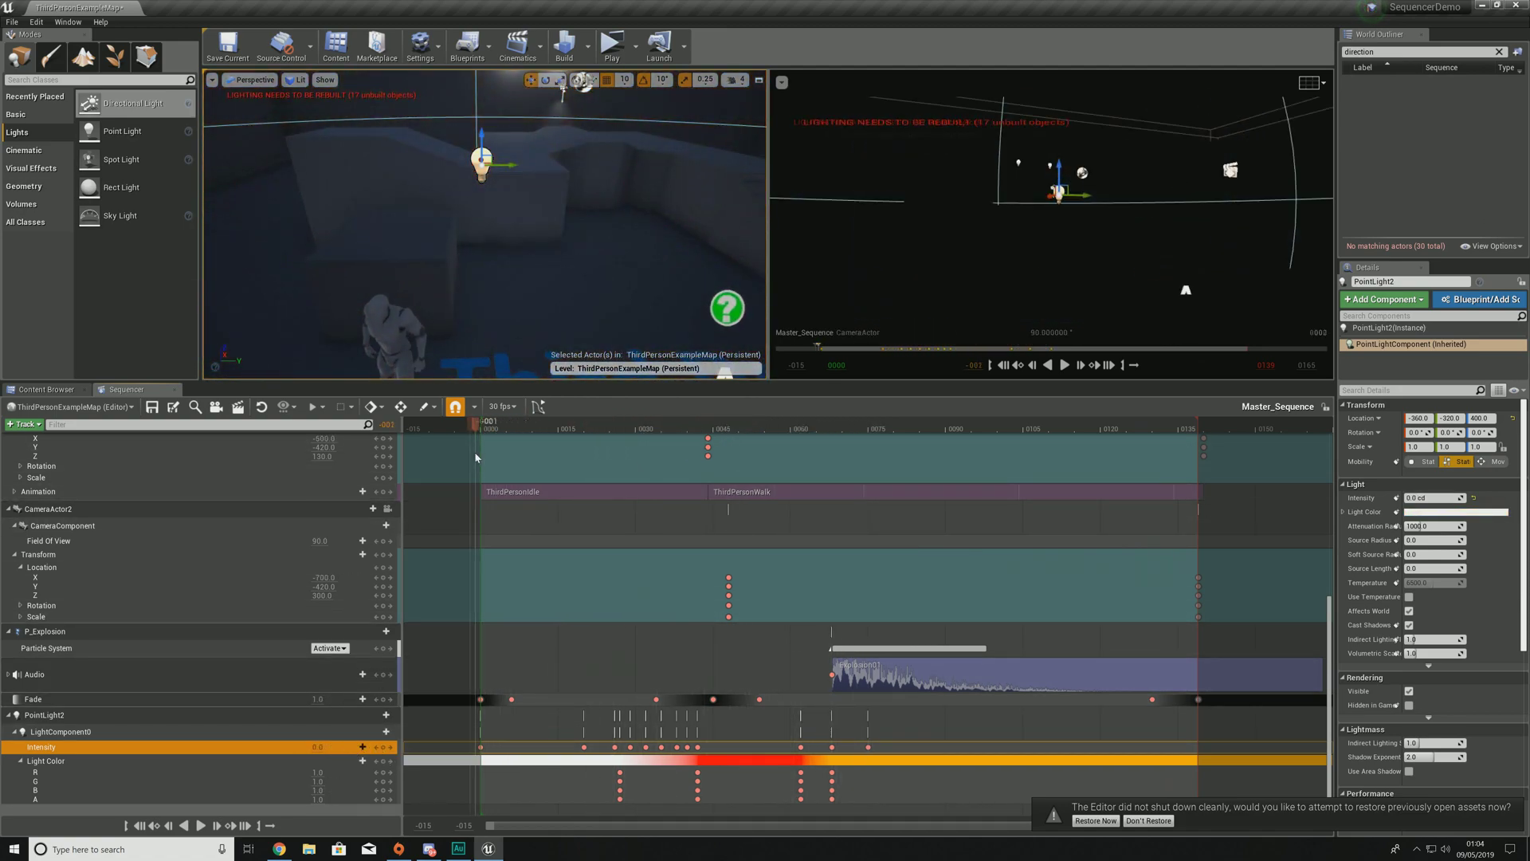
key("space")
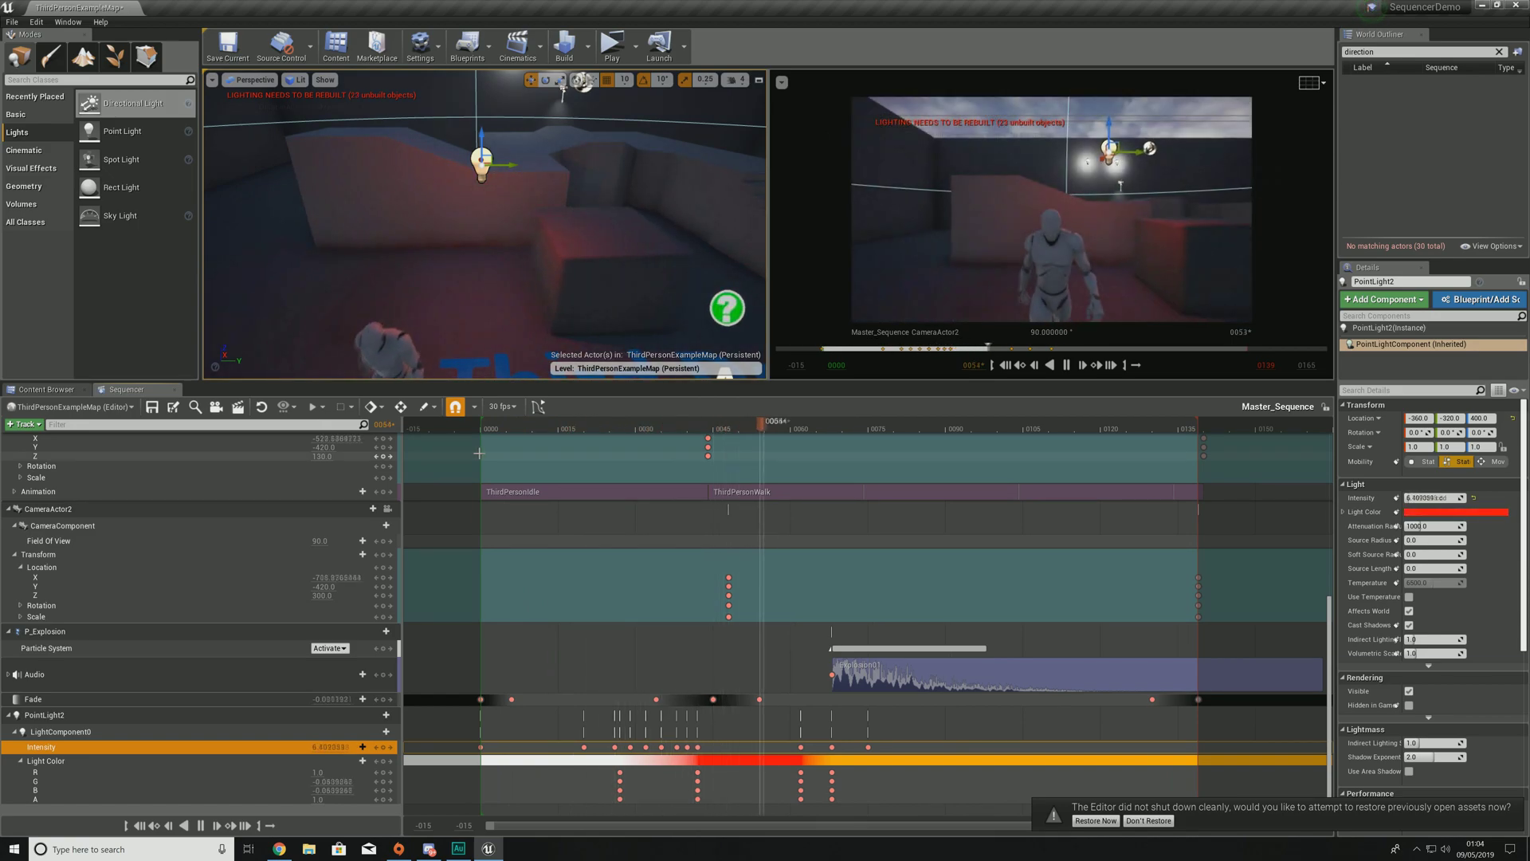
key("space")
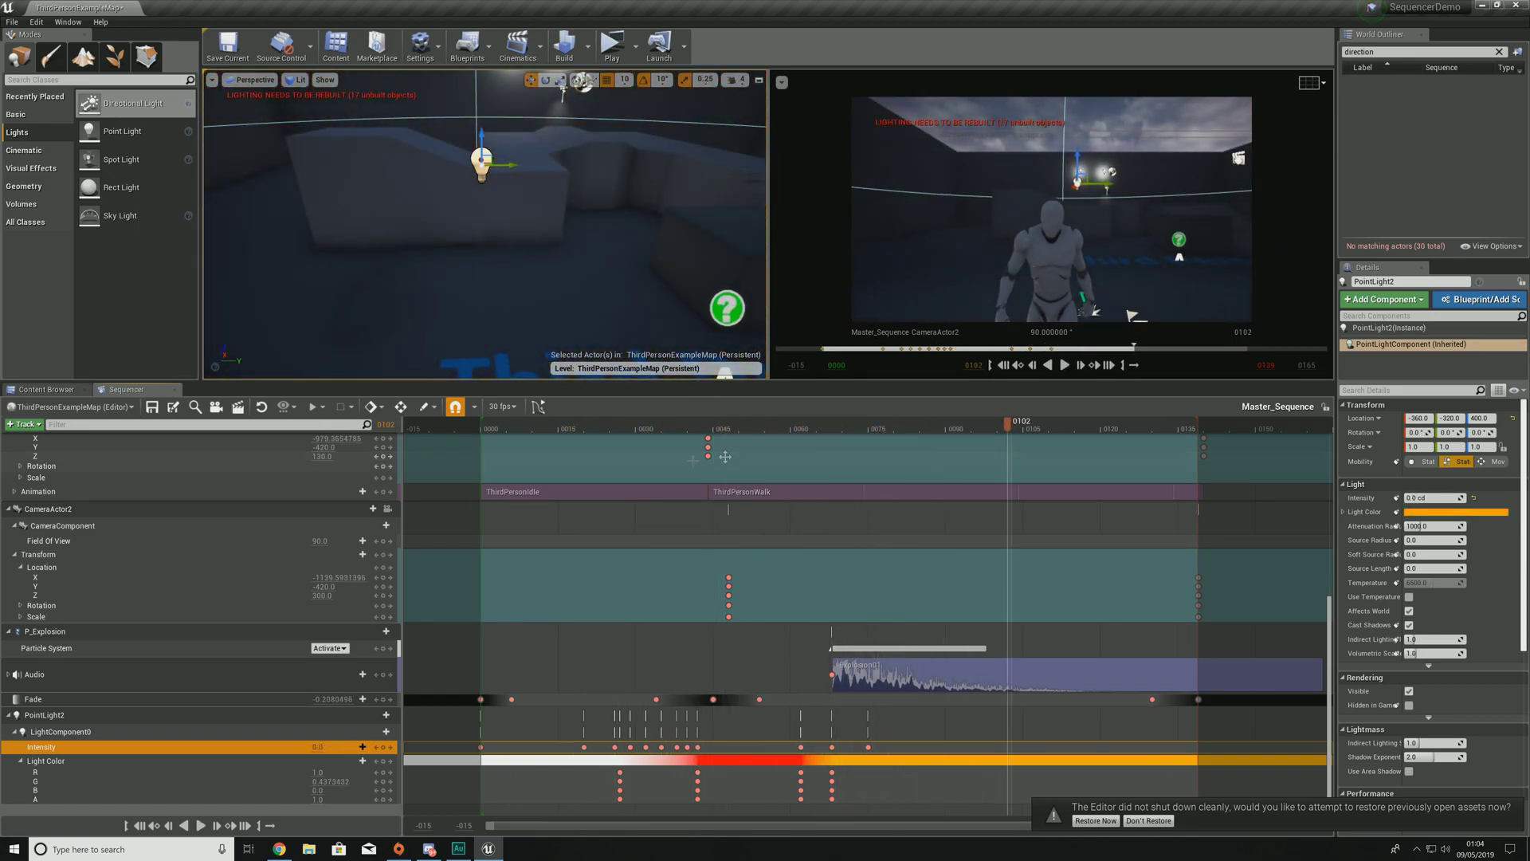
left_click_drag(1026, 419, 541, 431)
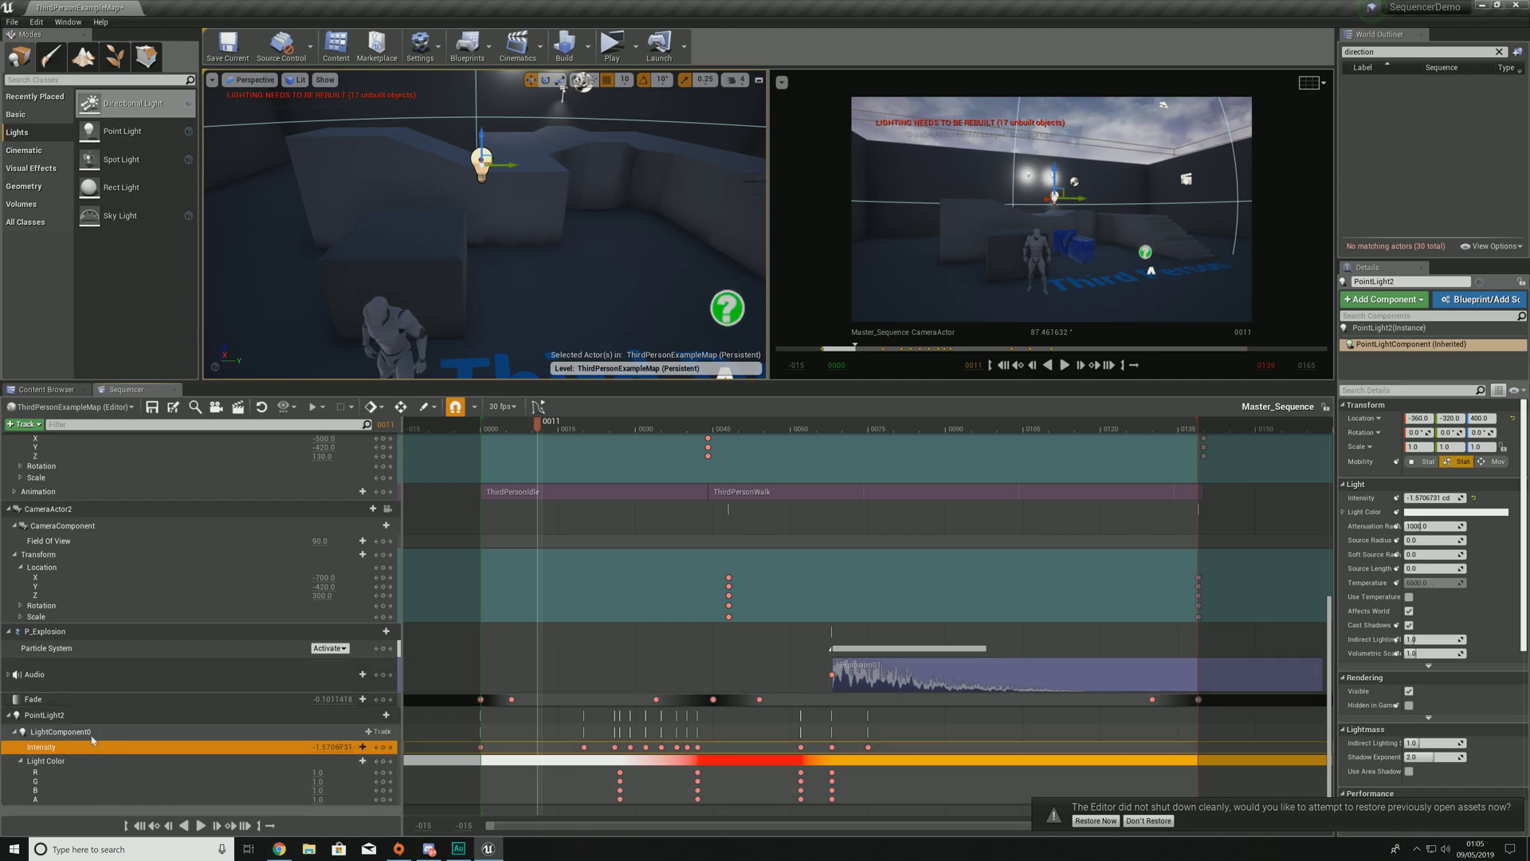
Step: Add a Transform track to PointLight2 and expand it to show Location, Rotation and Scale
right_click(63, 716)
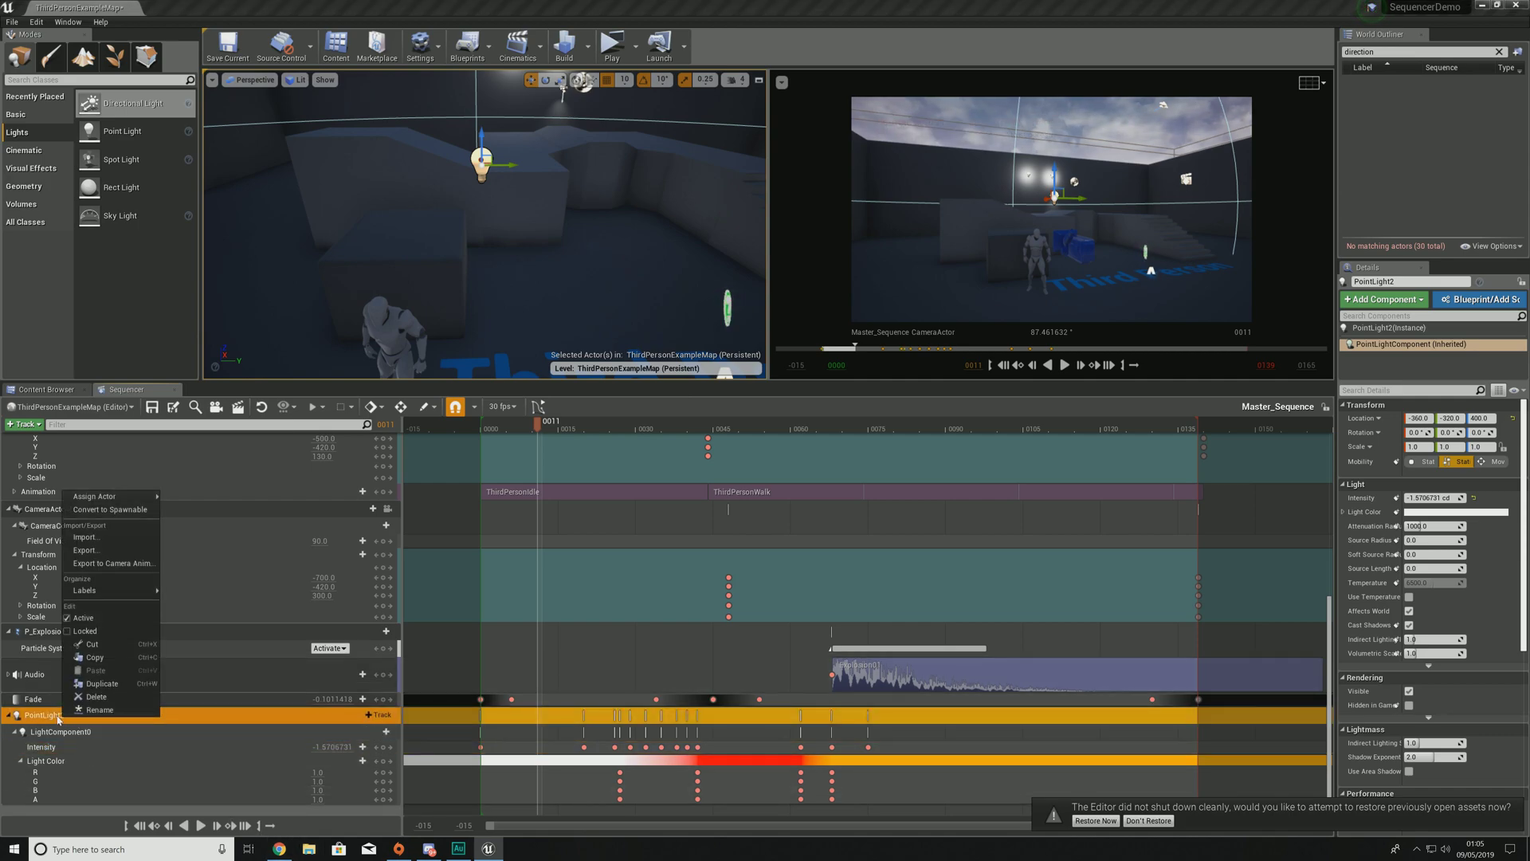
left_click(175, 719)
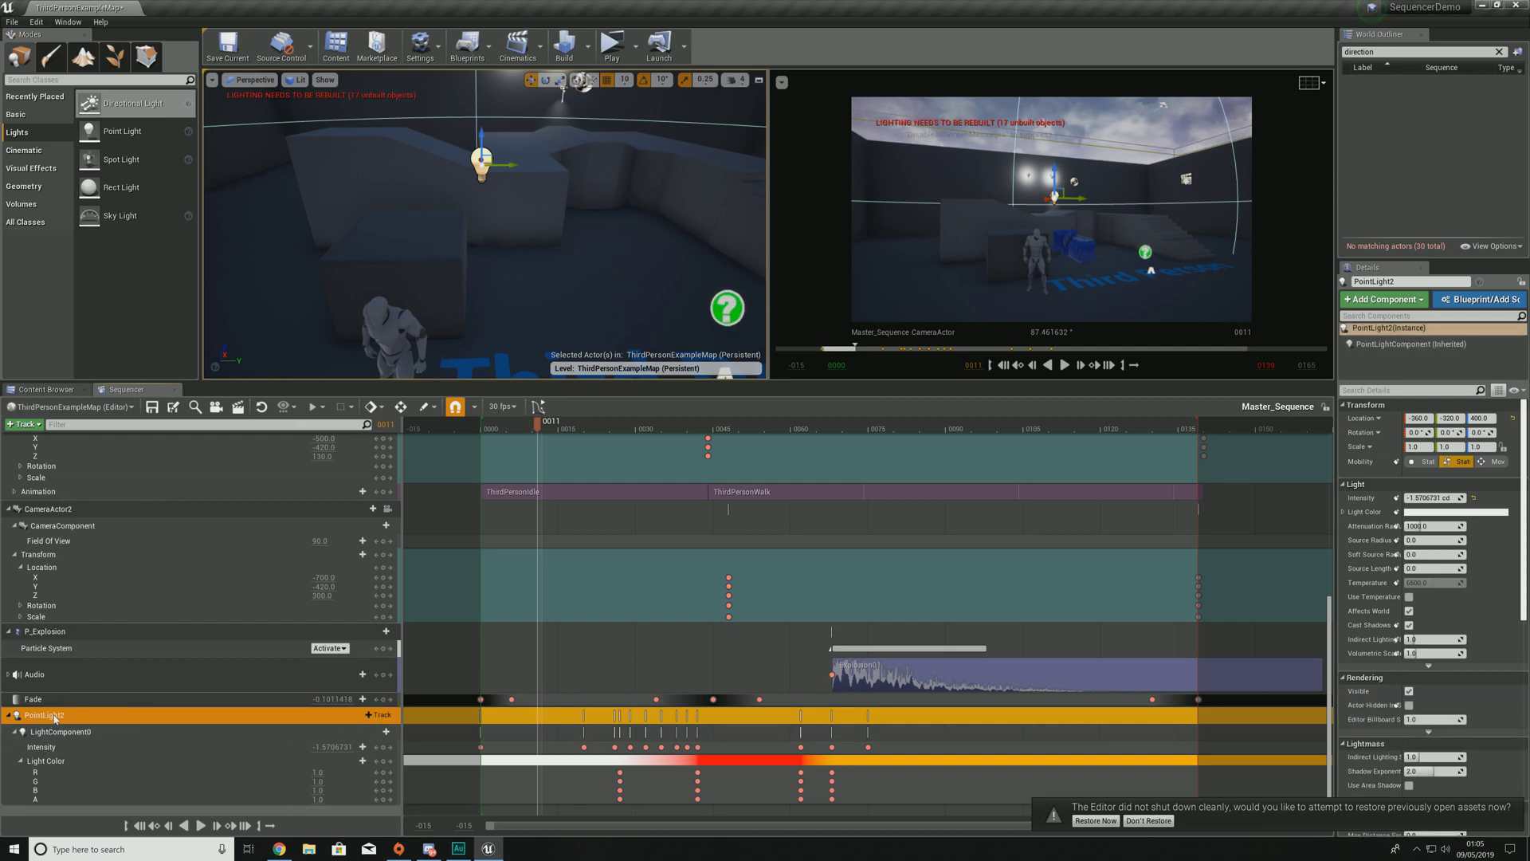
left_click(367, 715)
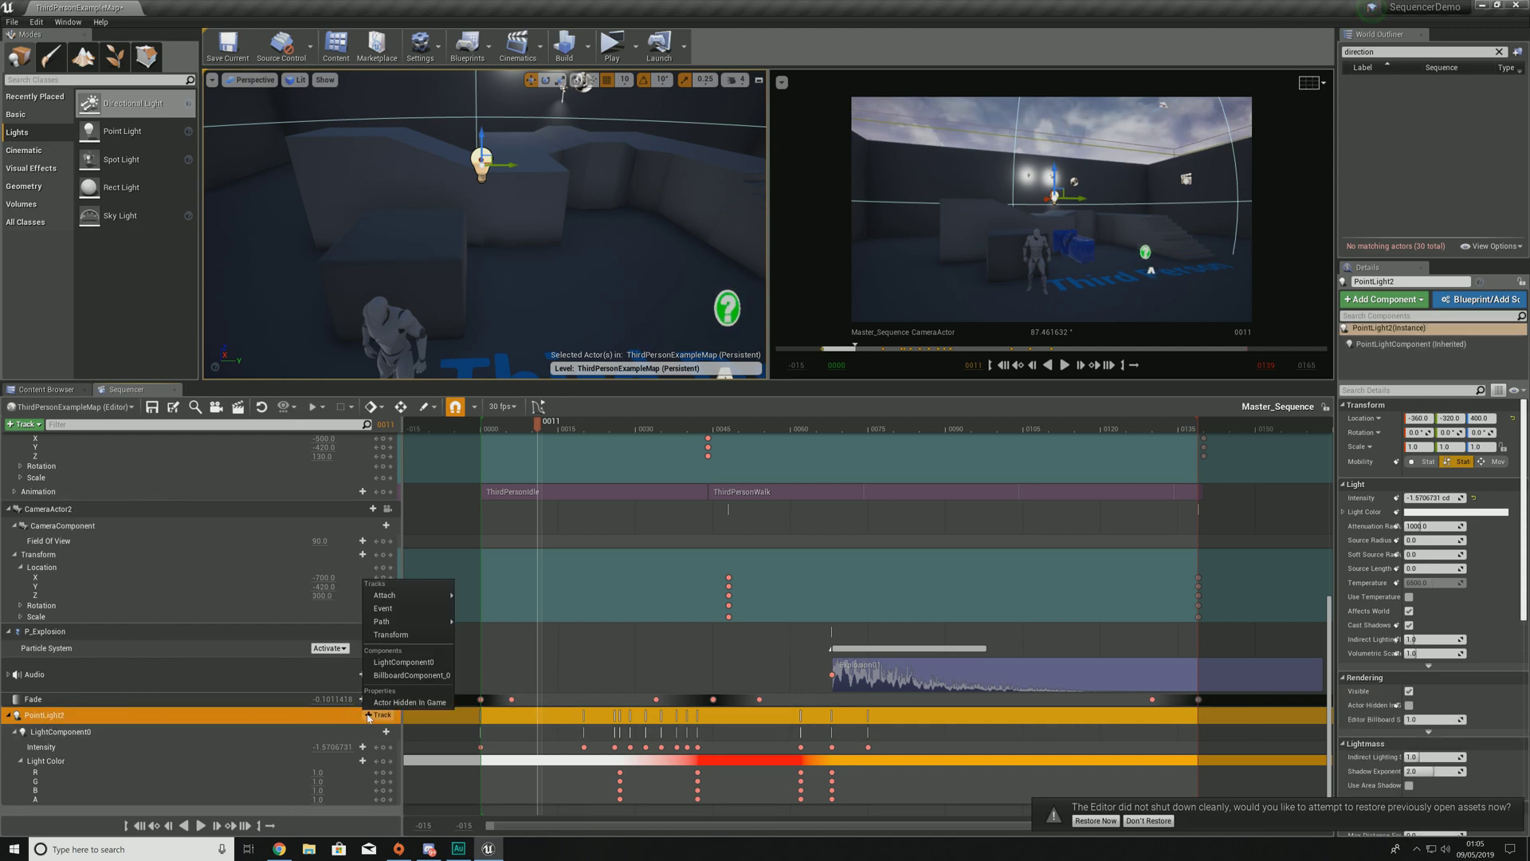
left_click(391, 634)
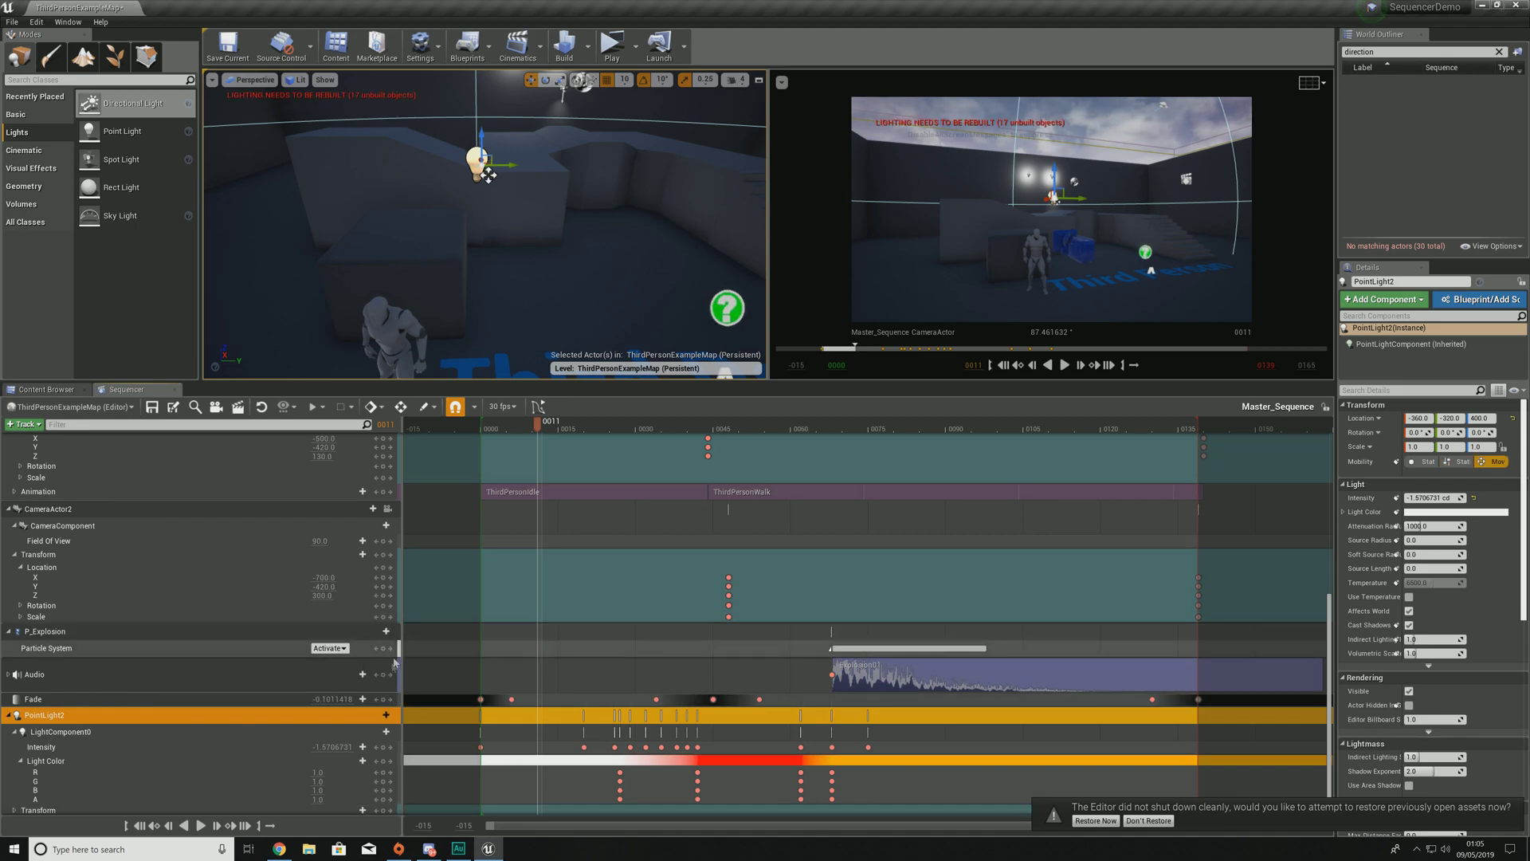
scroll(394, 662, "down", 1)
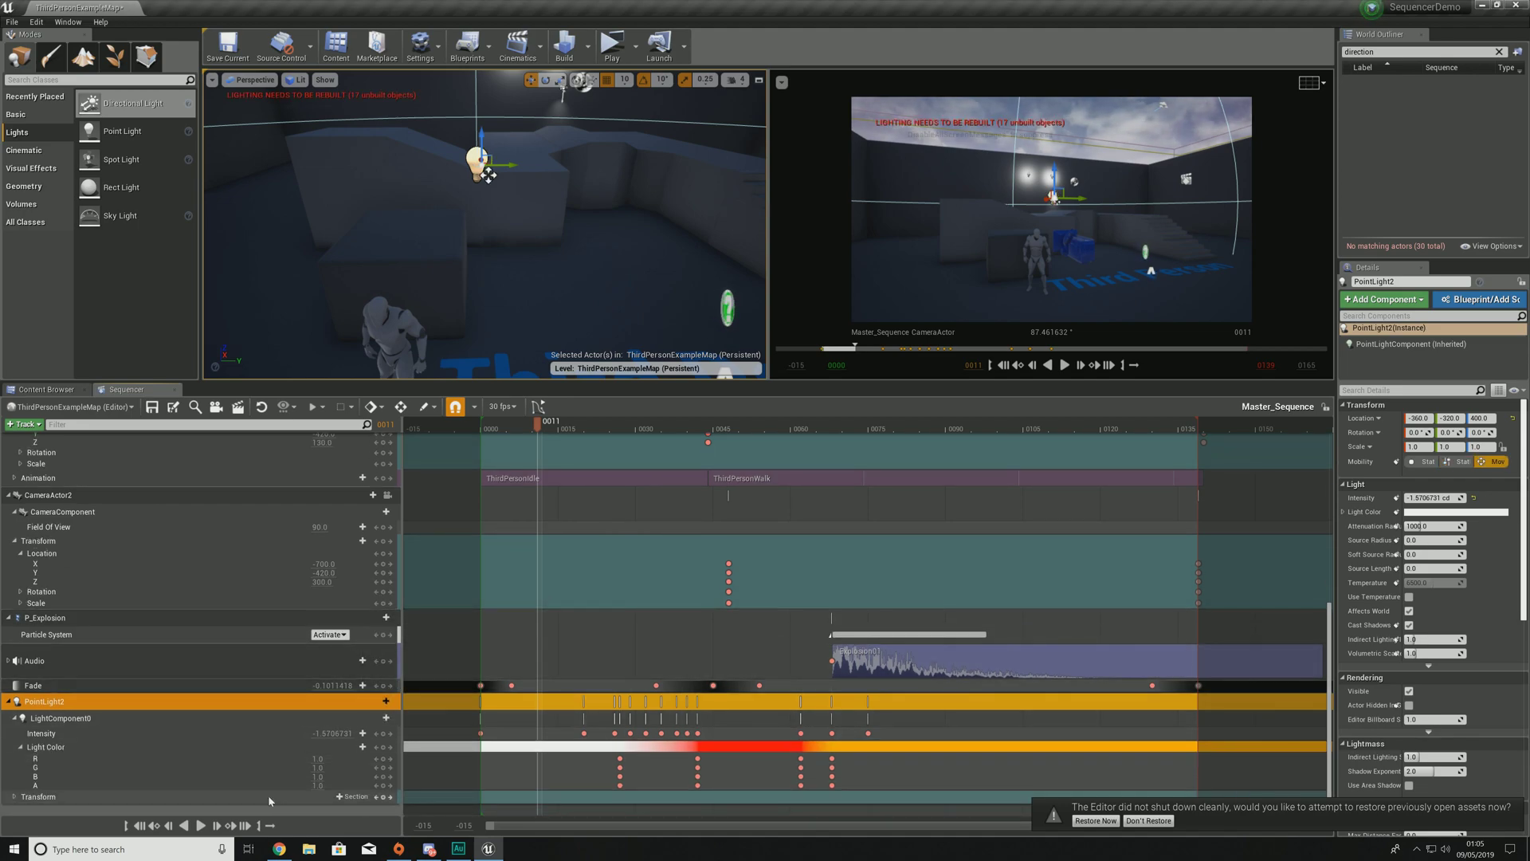
left_click(16, 797)
scroll(80, 770, "down", 2)
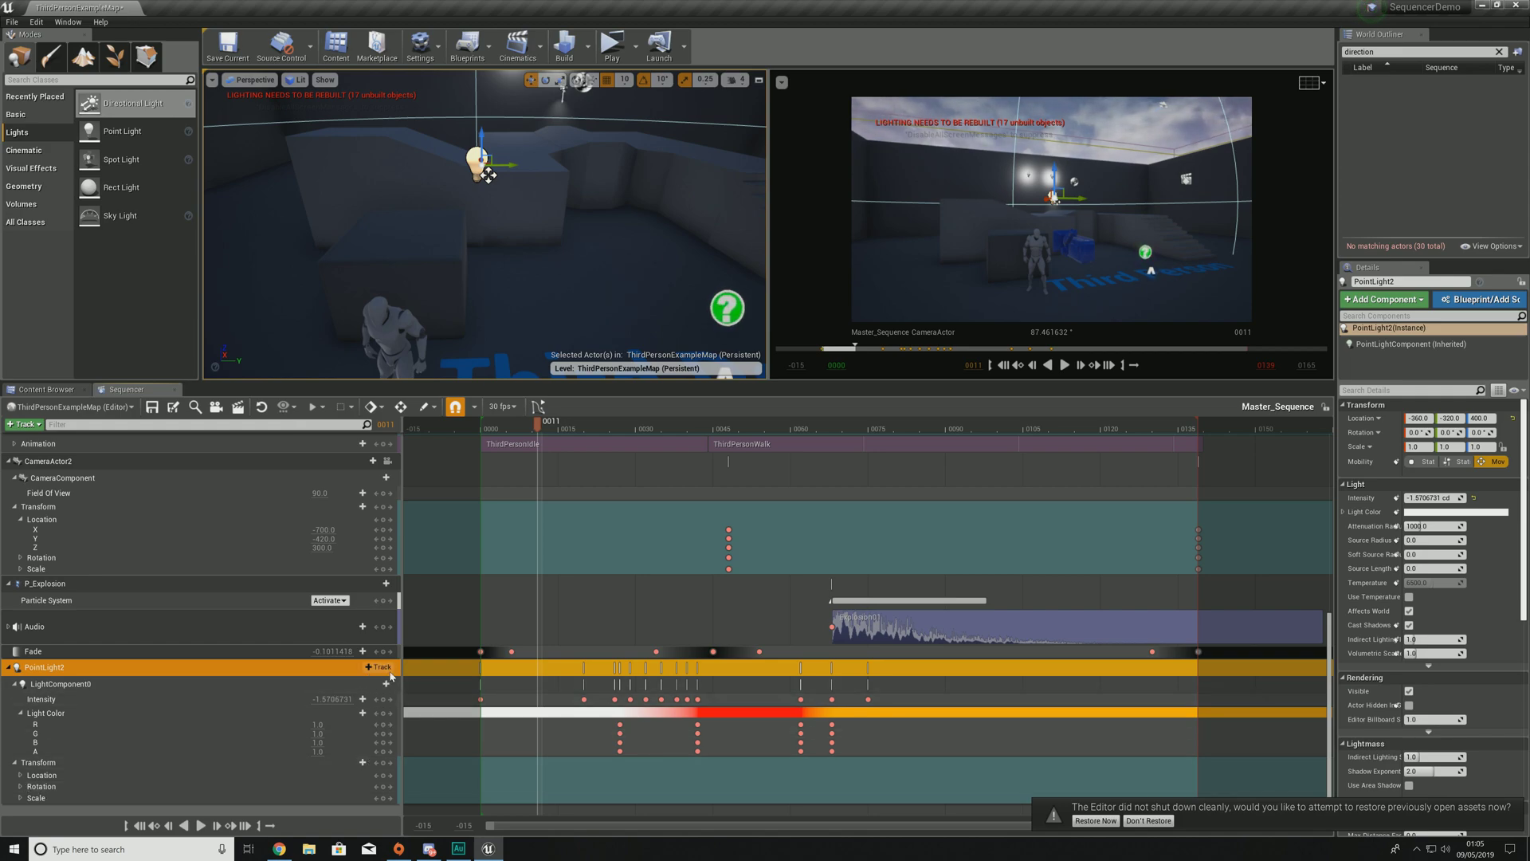
Step: Key PointLight2's starting Location (-360, -320, 400) at frame 72
left_click_drag(536, 422, 853, 459)
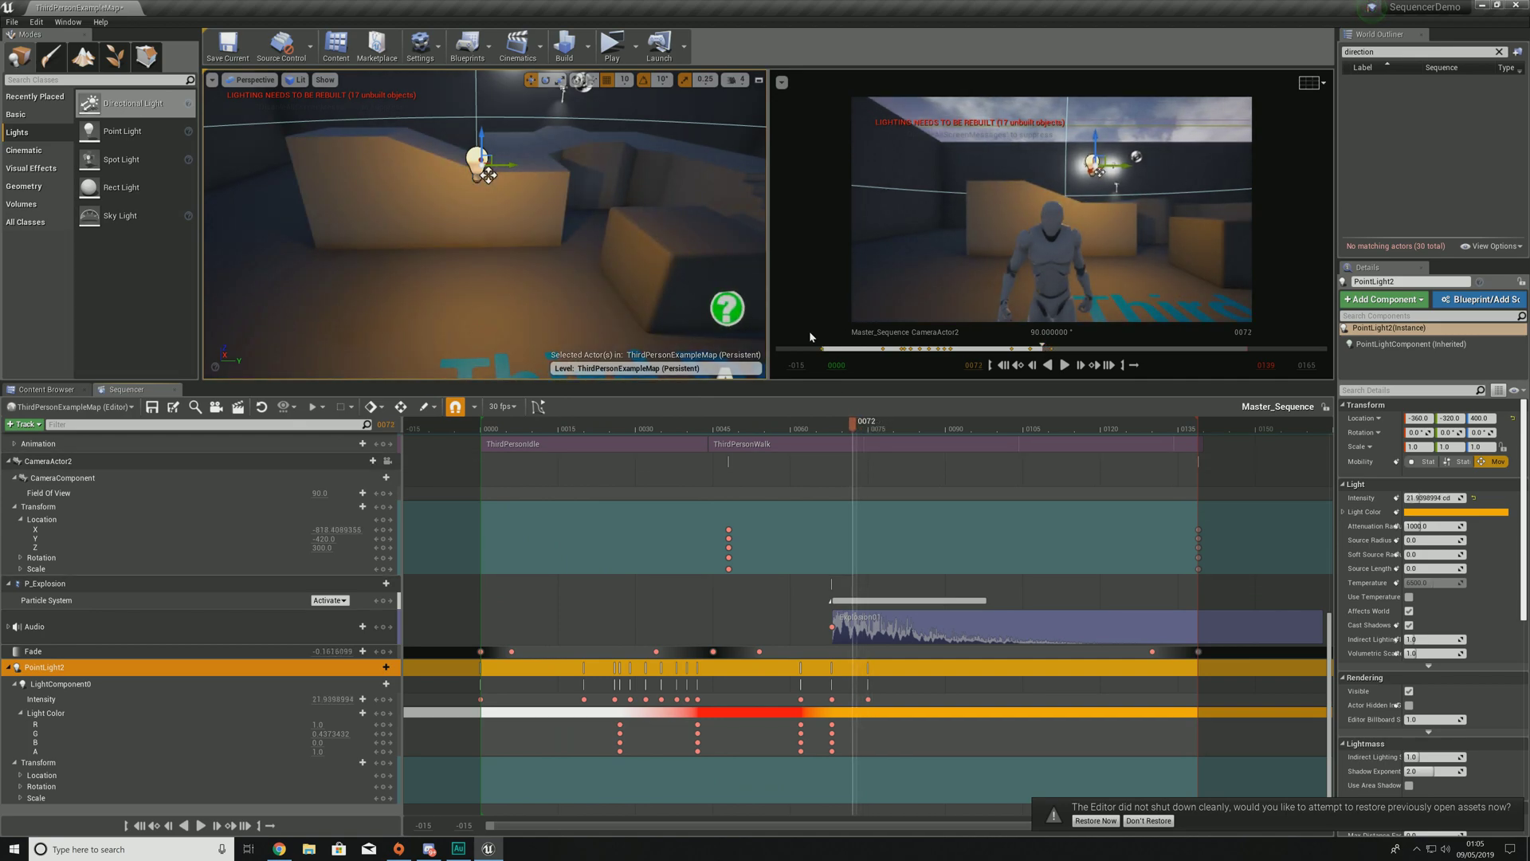
left_click(22, 774)
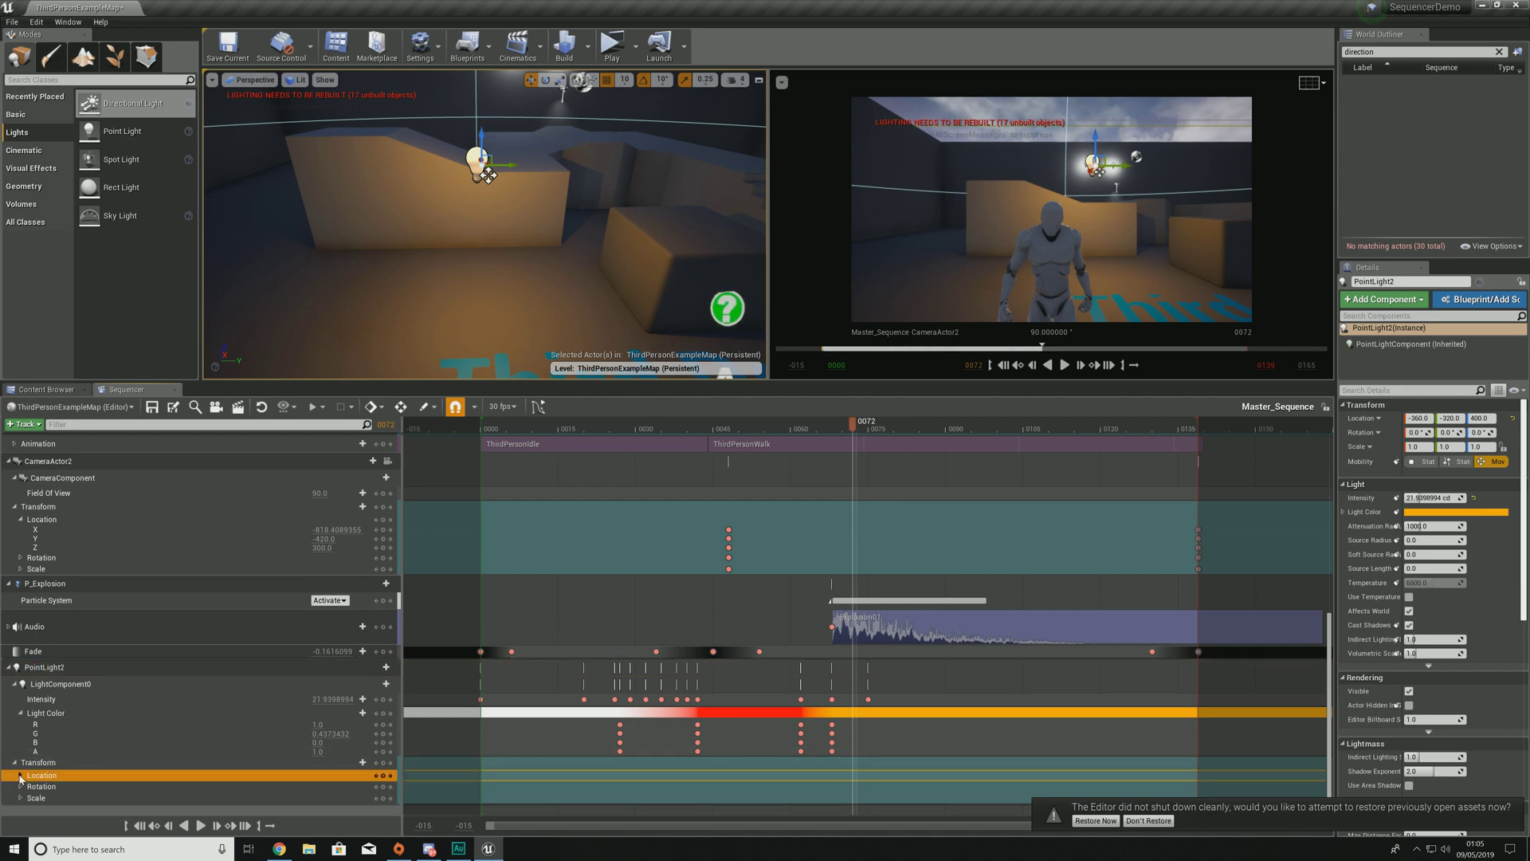
left_click(20, 775)
left_click(387, 776)
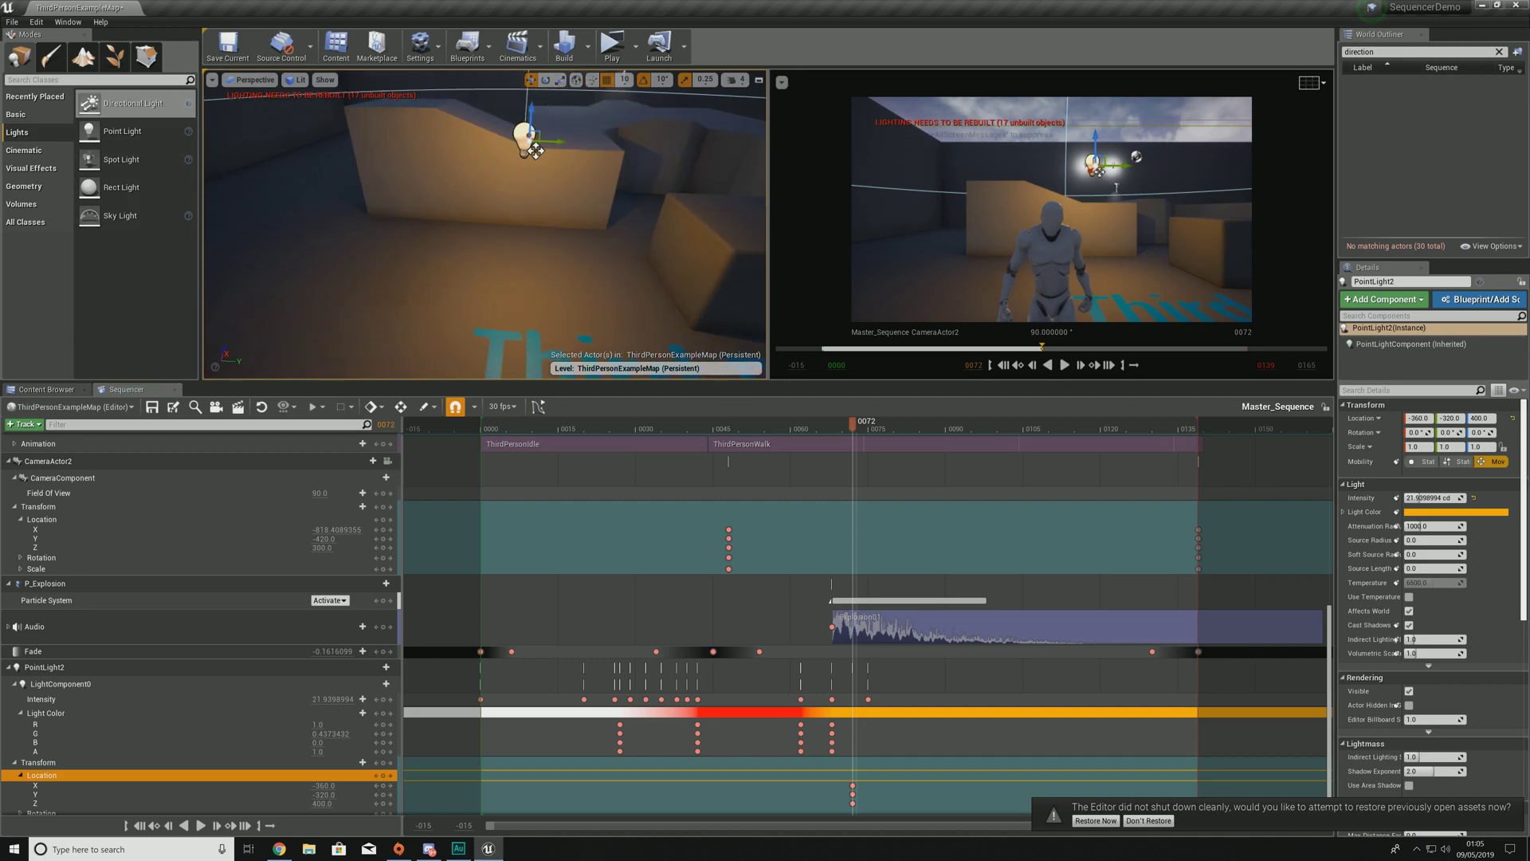
Step: At frame 139, move the light beside the player to -1410, -410, 370 and key it
left_click_drag(864, 426, 1201, 457)
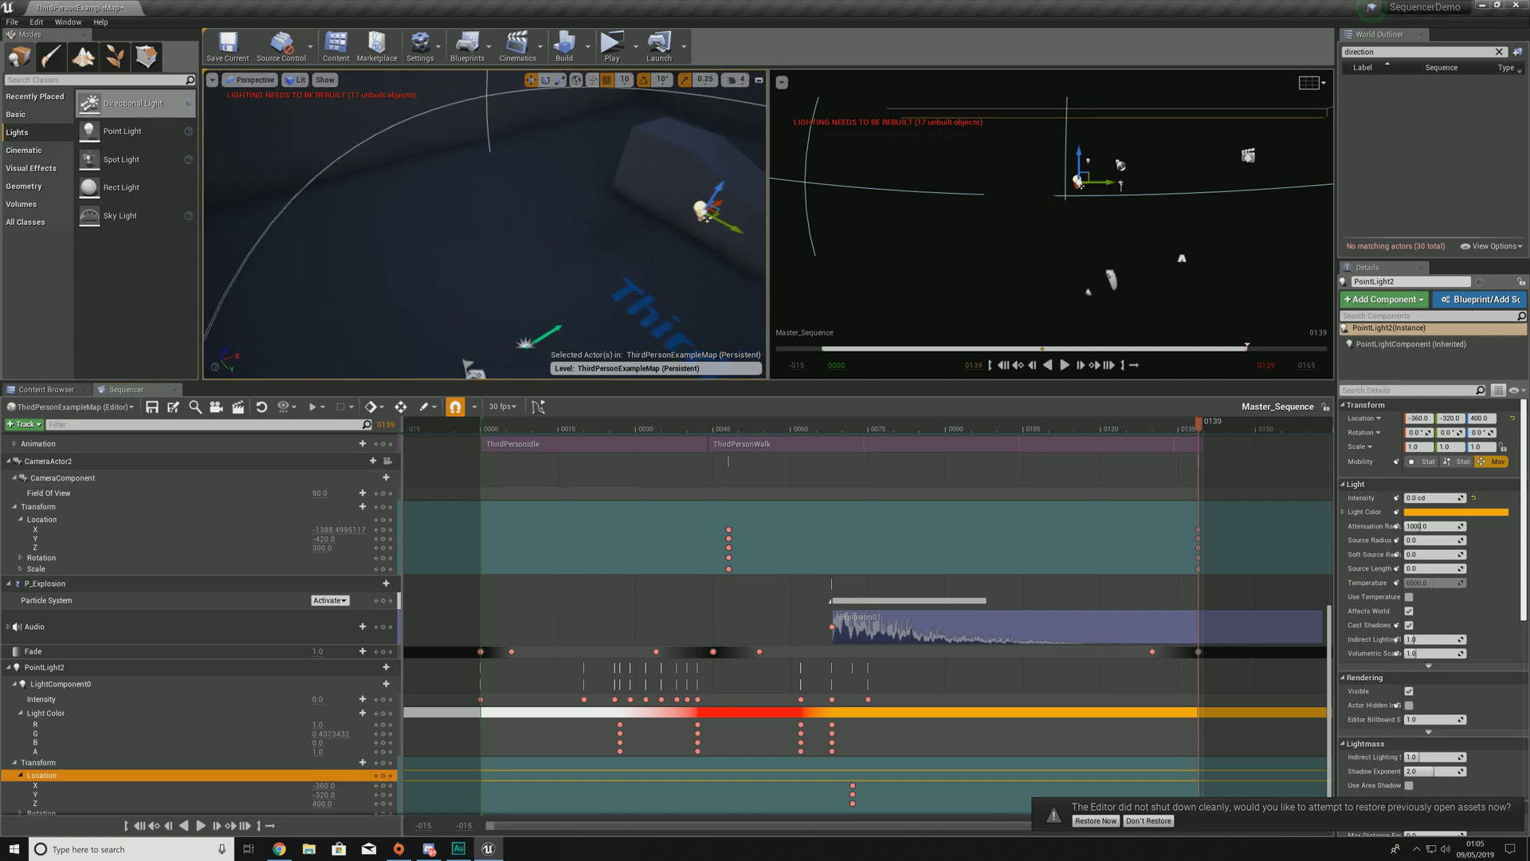
right_click_drag(639, 255, 639, 255)
left_click_drag(619, 207, 312, 270)
right_click_drag(312, 270, 465, 328)
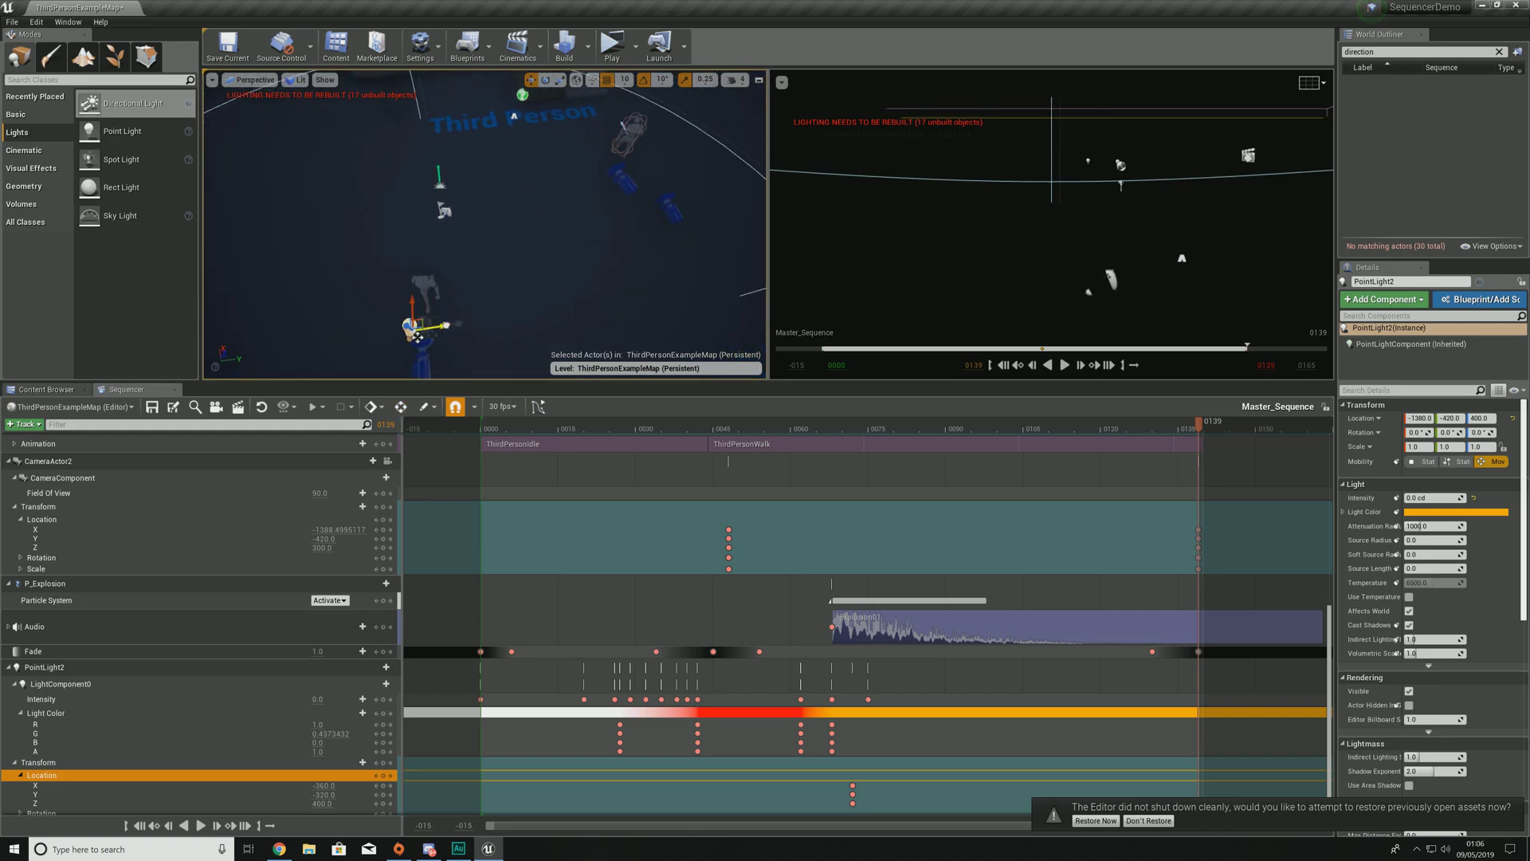
right_click_drag(421, 319, 331, 317)
left_click_drag(333, 319, 333, 332)
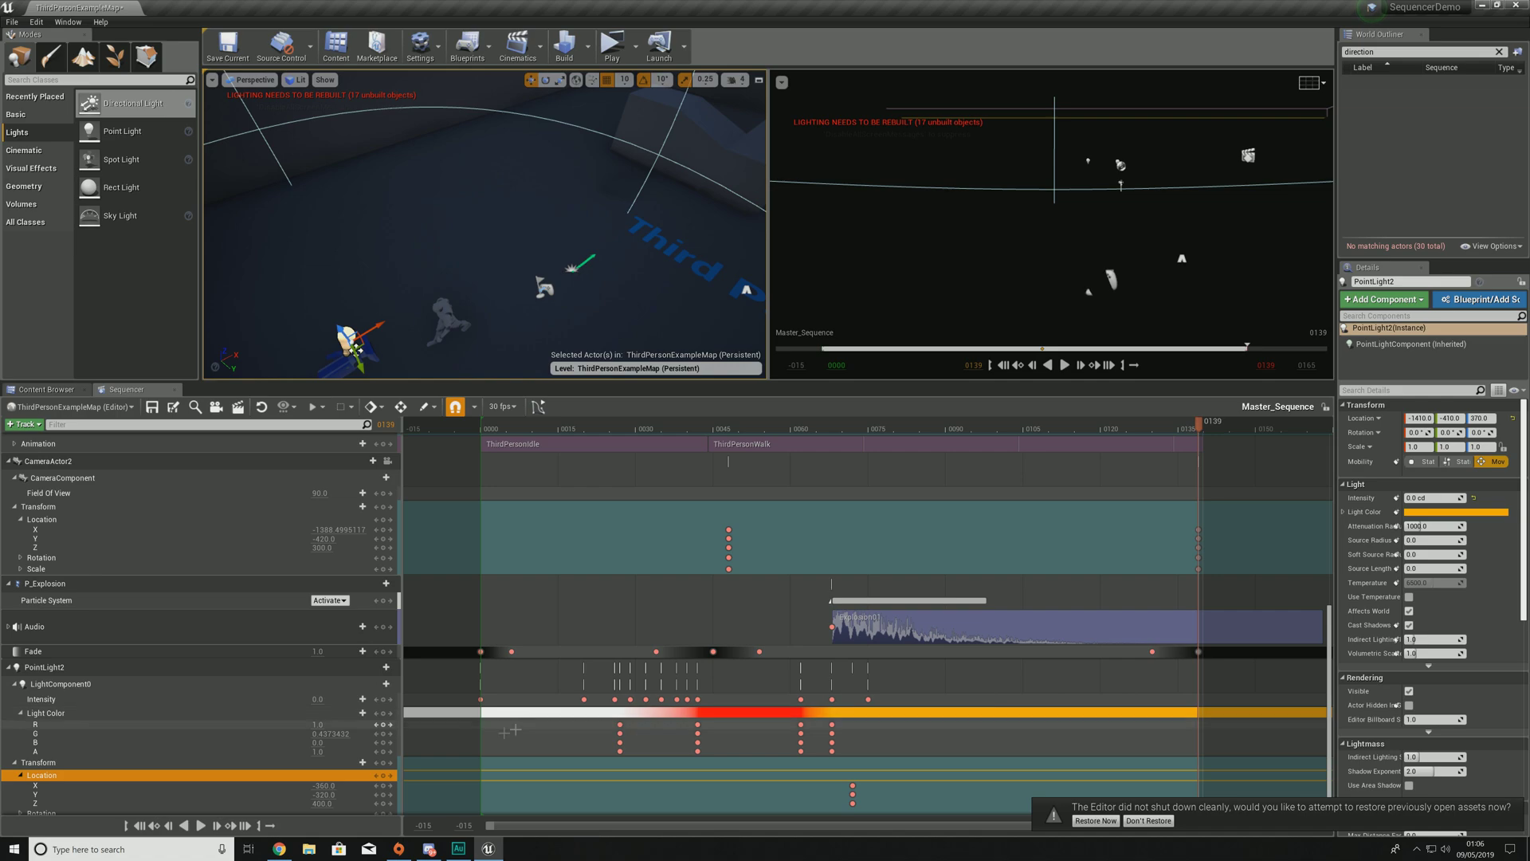
left_click(384, 777)
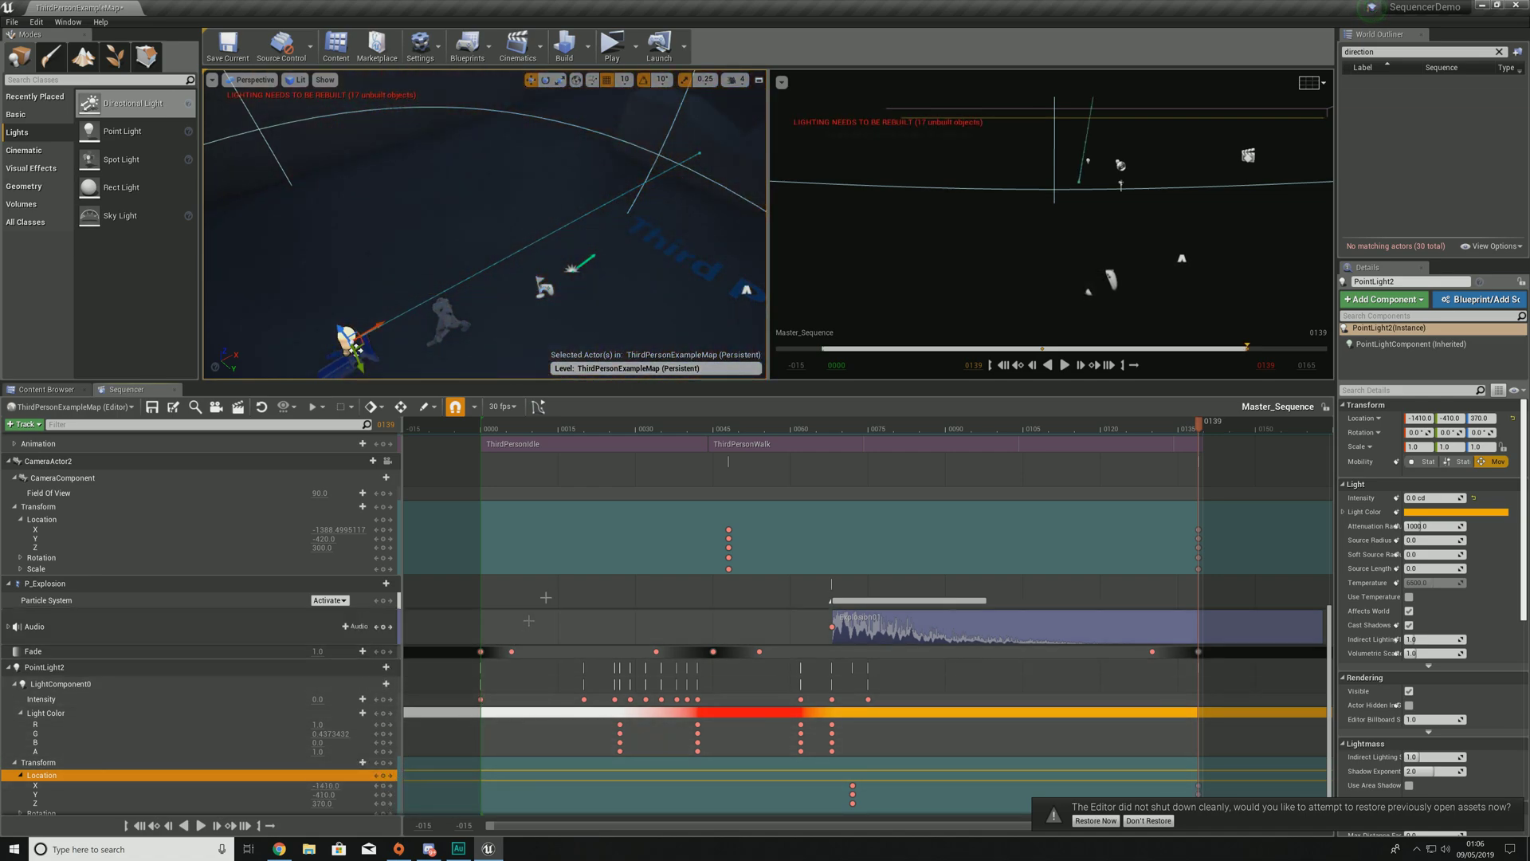
left_click_drag(1194, 428, 904, 471)
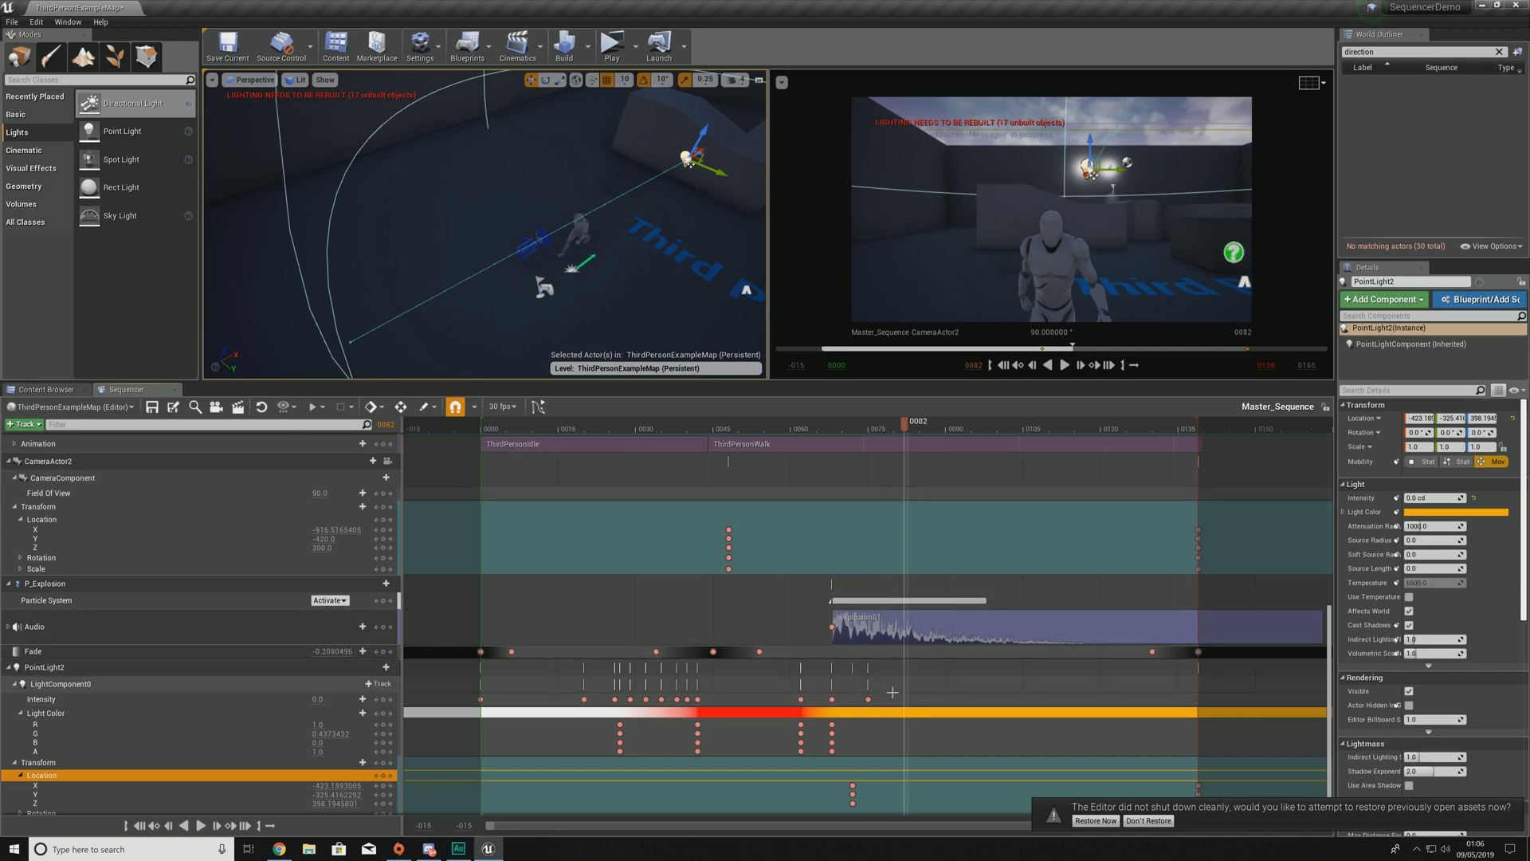
Step: Key the point light's Intensity at frame 82 and set it to 15
left_click(383, 699)
left_click(317, 699)
type("1")
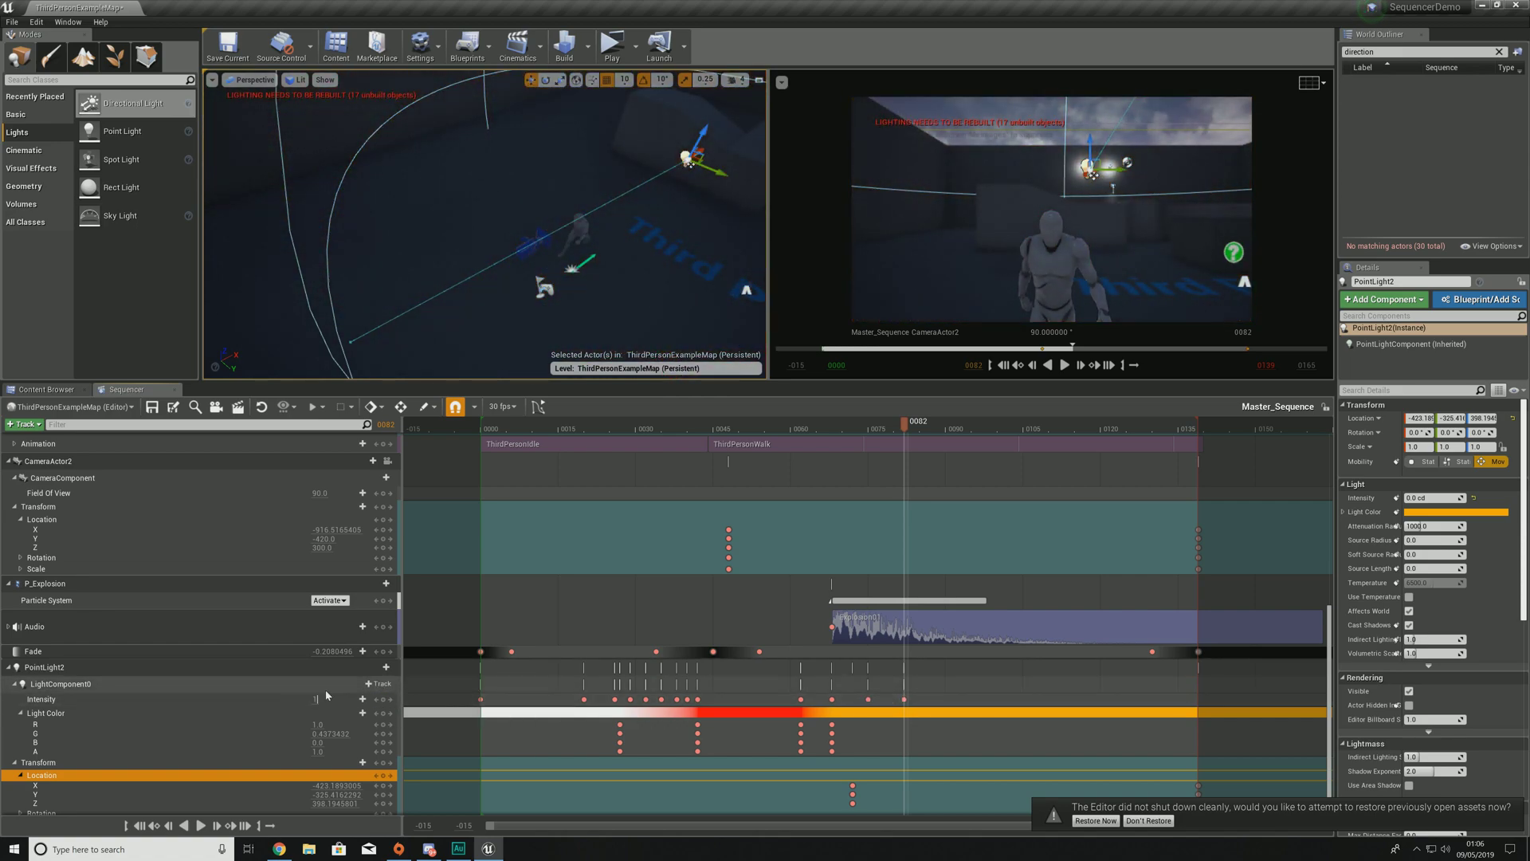
key("Return")
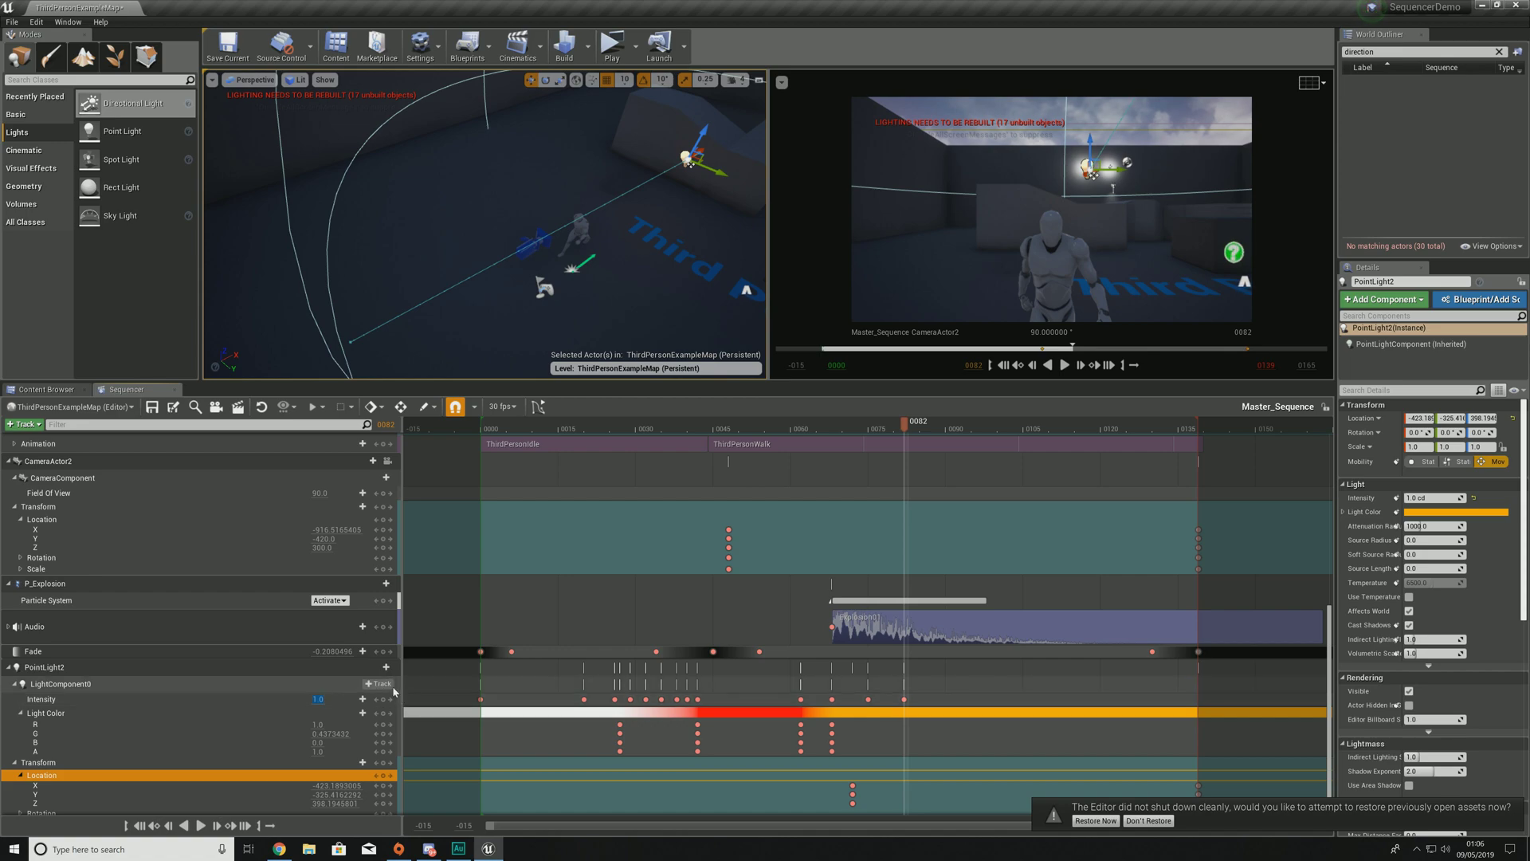
type("5")
key("Return")
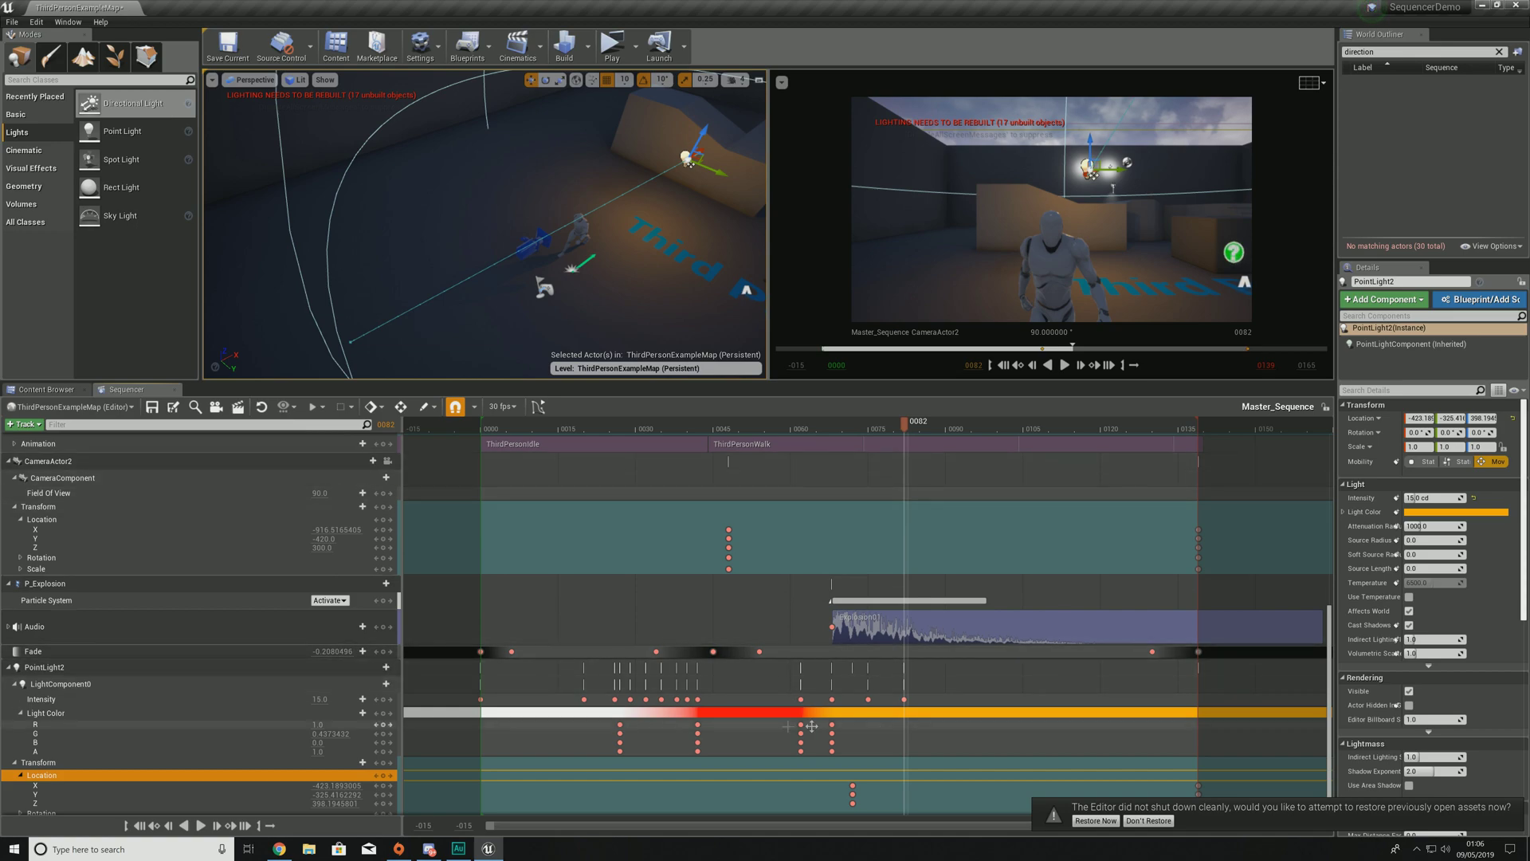
Step: Key Light Color at frame 82 with G and B set to 1, making it white
left_click(383, 713)
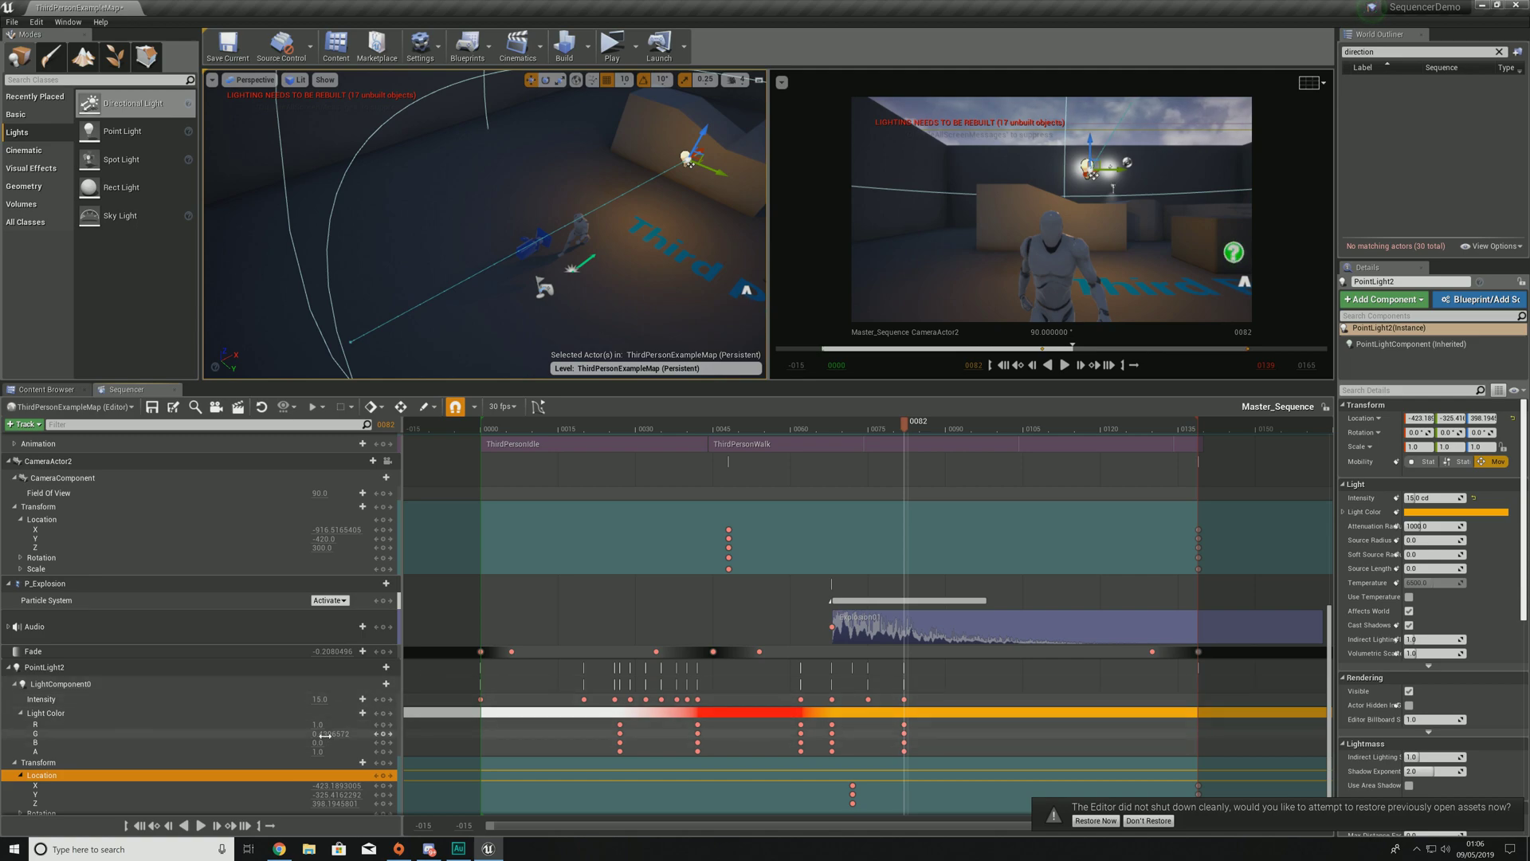
key("Tab")
type("1")
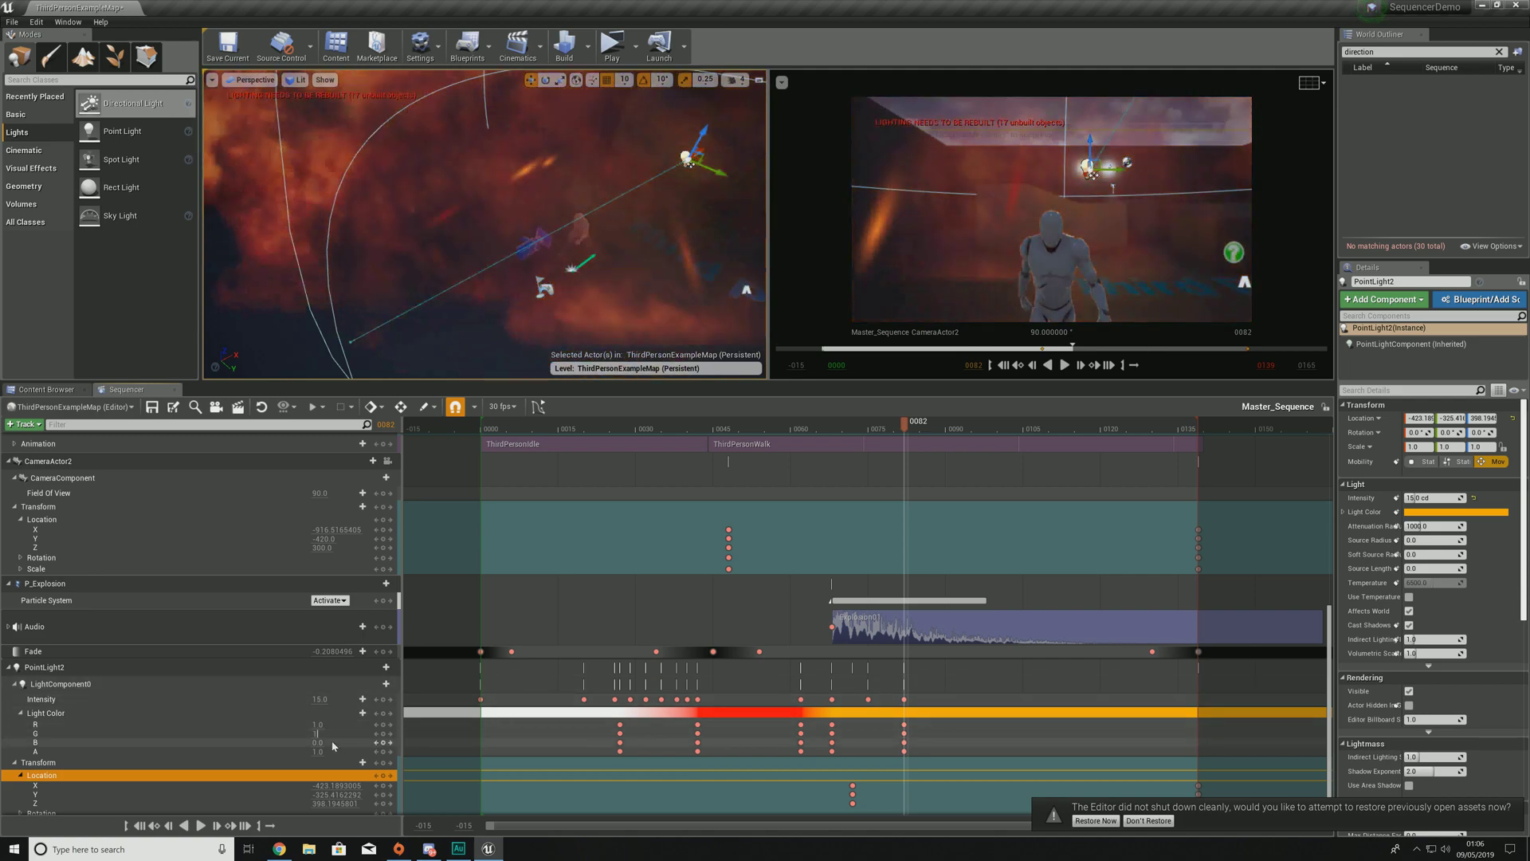
key("Tab")
type("1")
key("Return")
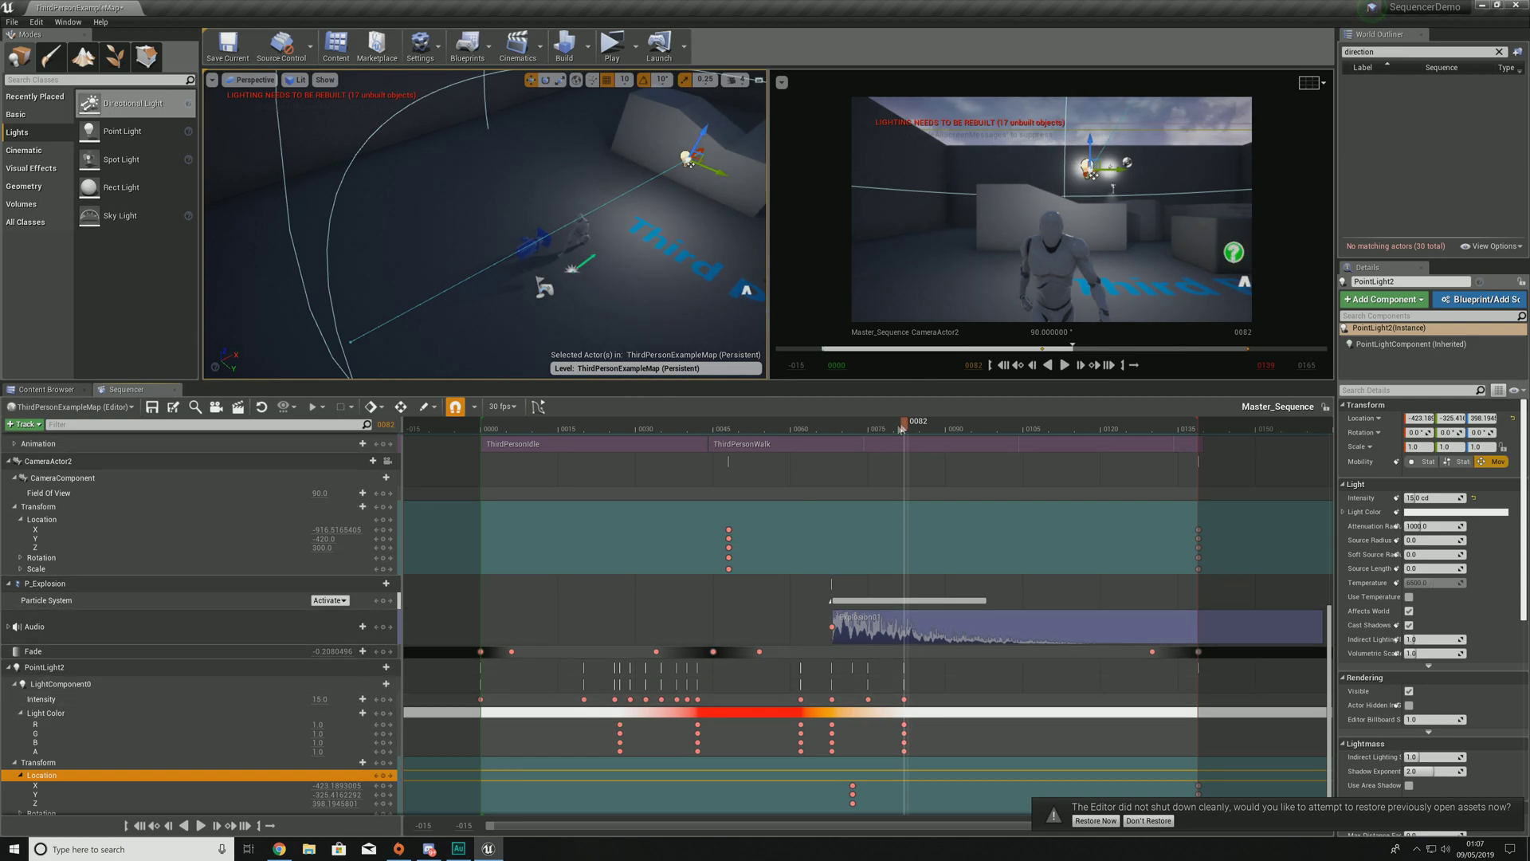
left_click_drag(902, 425, 488, 438)
key("space")
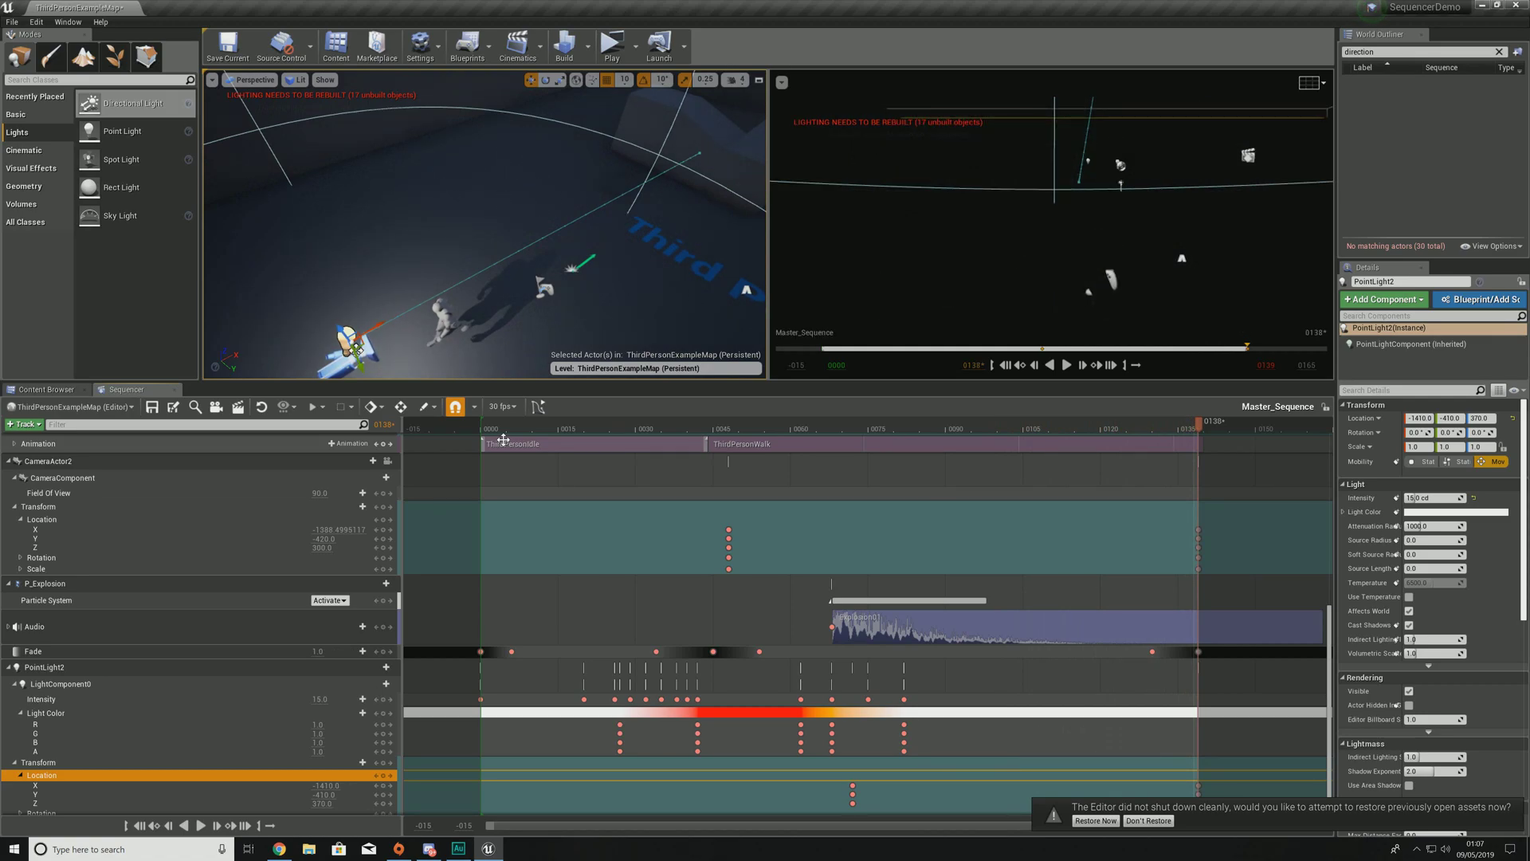
scroll(661, 807, "down", 1)
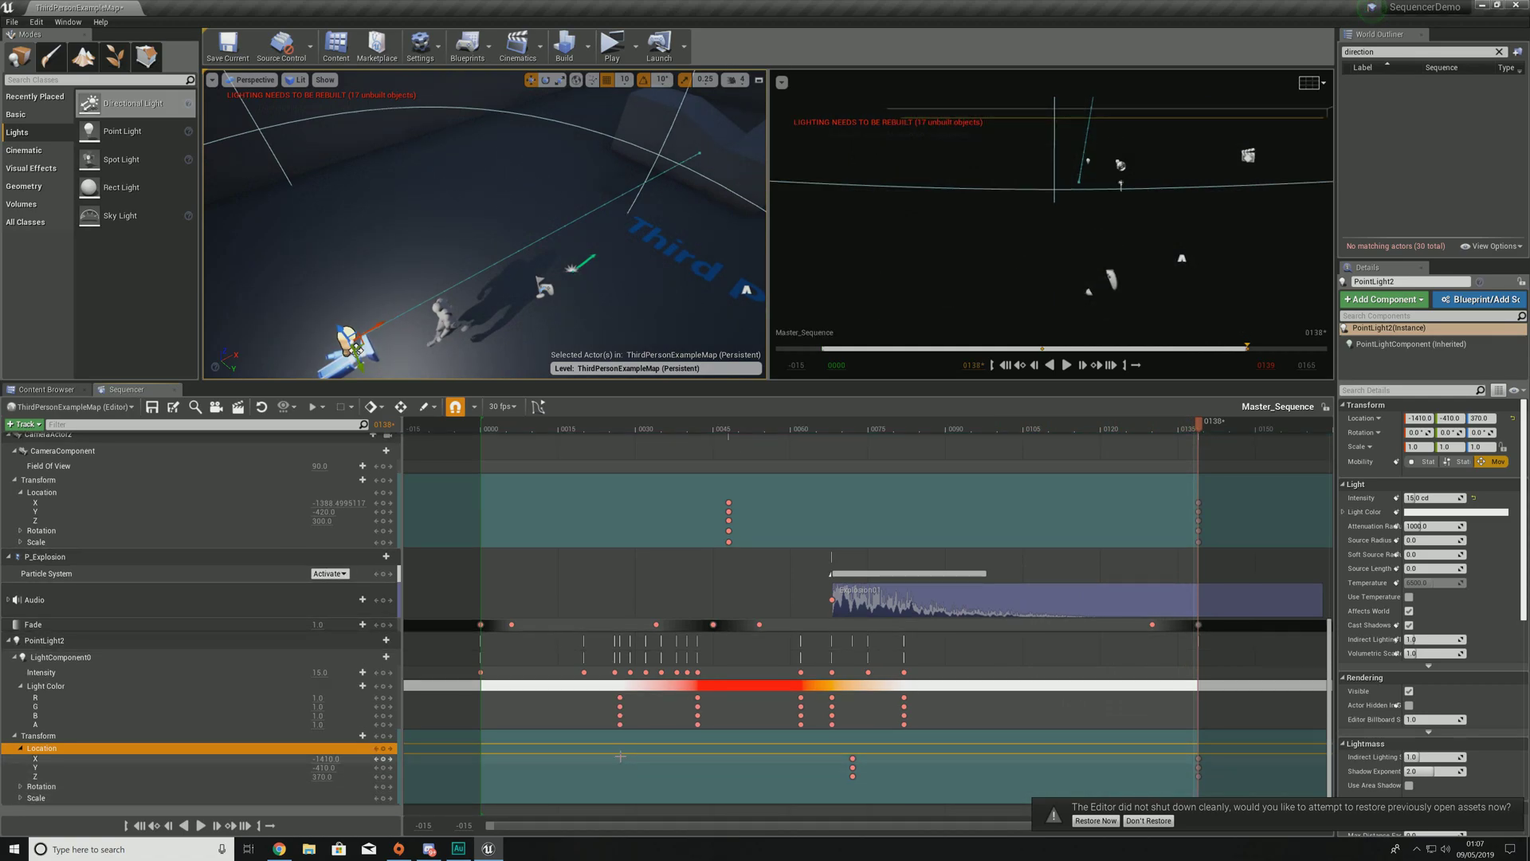